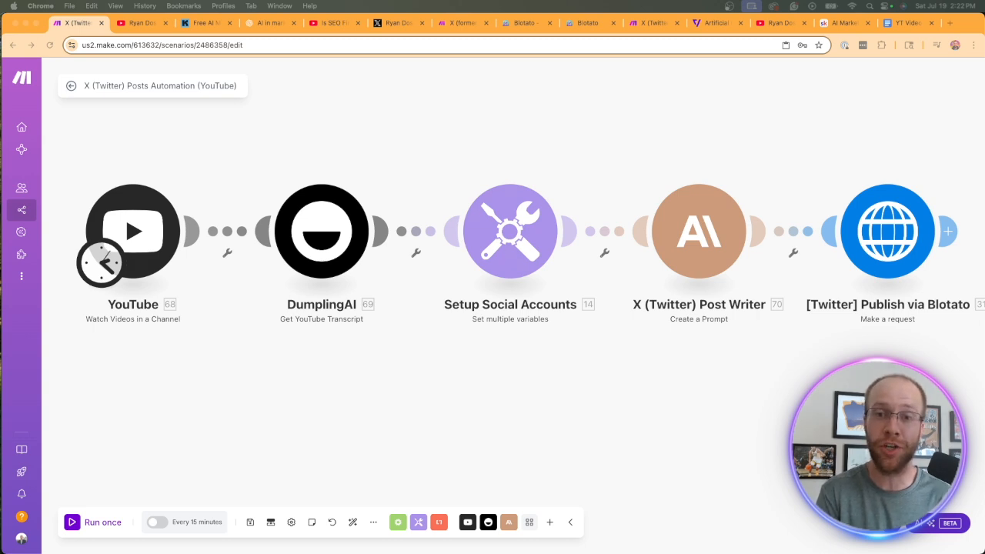
# View the YouTube channel's home page and the Free AI Marketing Essentials Guide sign-up page
pyautogui.hotkey('ctrl', 'Tab')
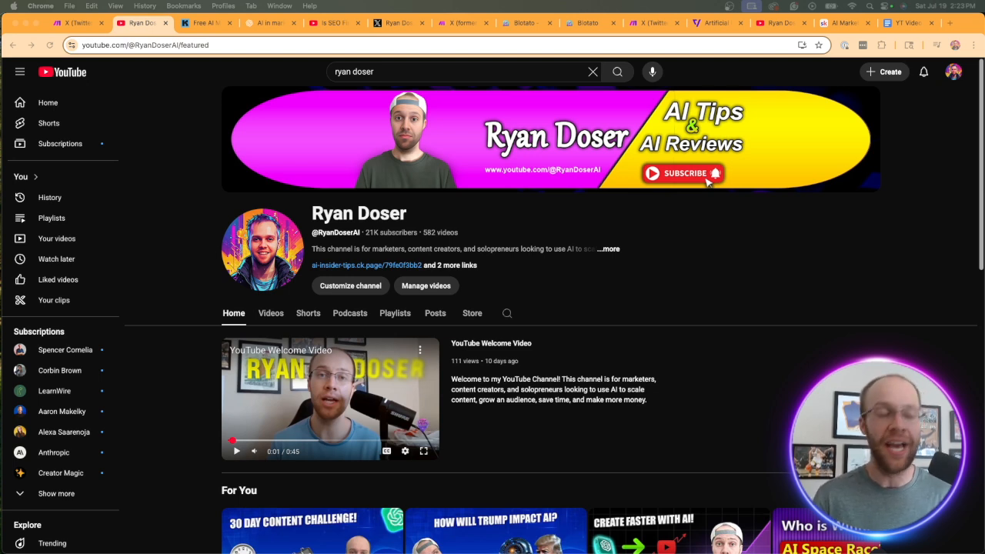
pyautogui.click(194, 23)
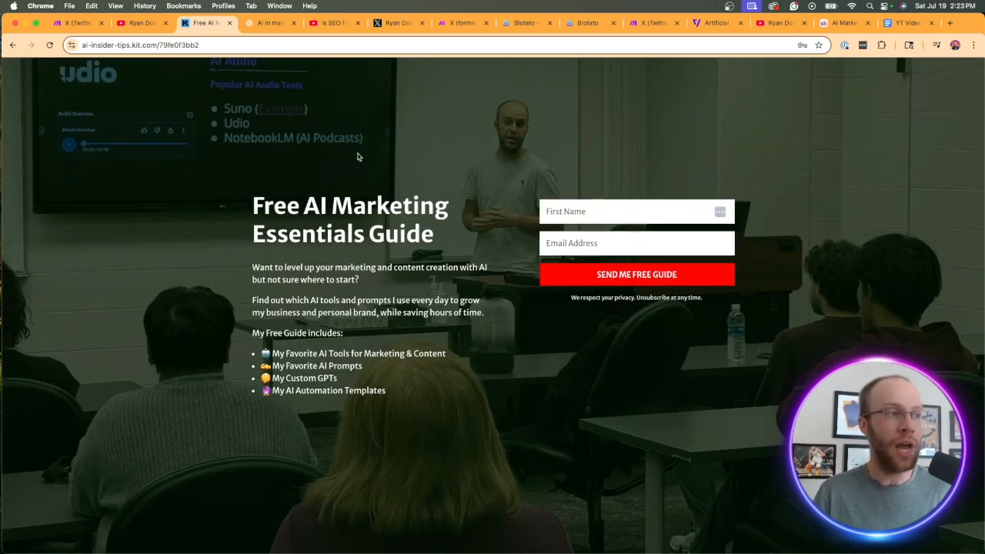
pyautogui.moveTo(252, 202); pyautogui.dragTo(446, 234)
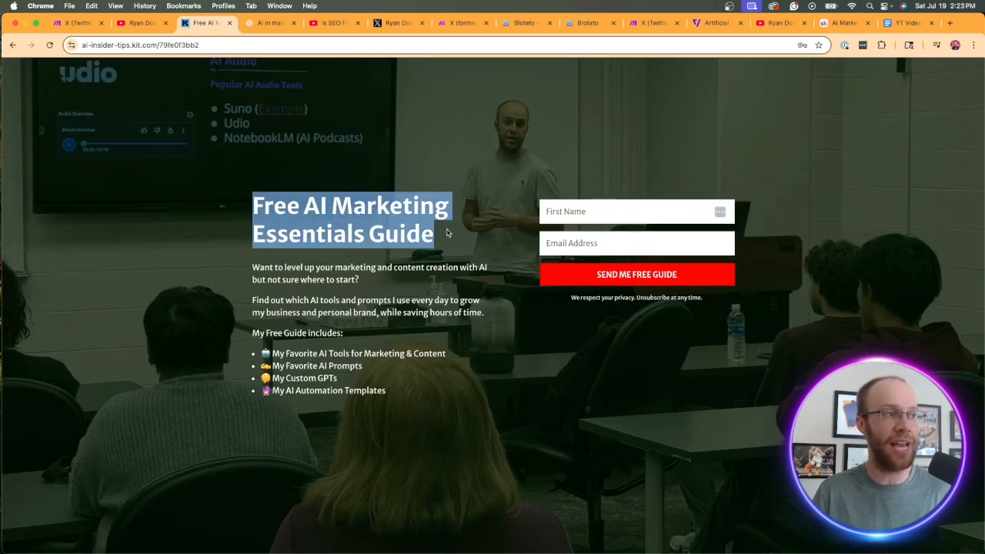
pyautogui.click(448, 163)
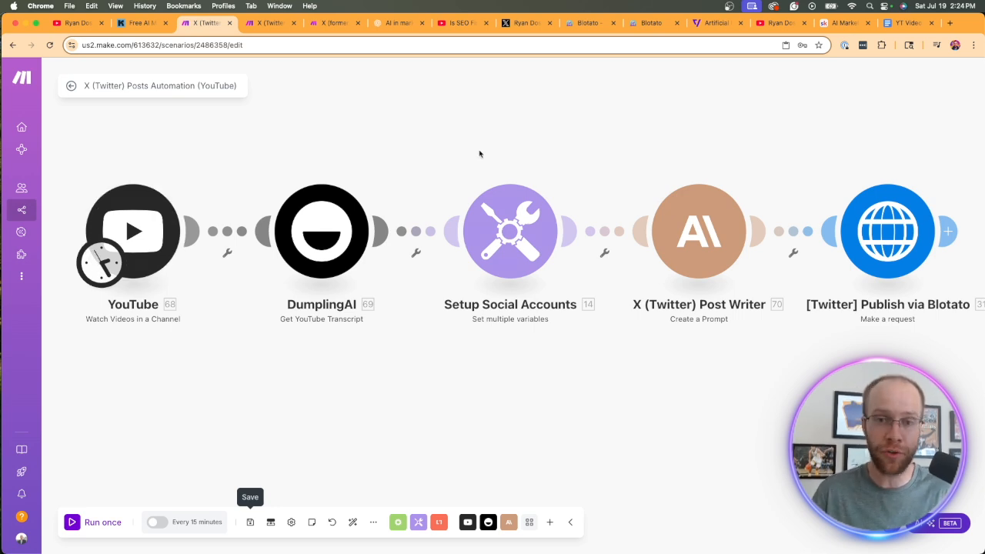
# Look at the AI Automations Vault in the AI Marketing Insiders classroom on Skool, and return to the Make scenario
pyautogui.click(272, 24)
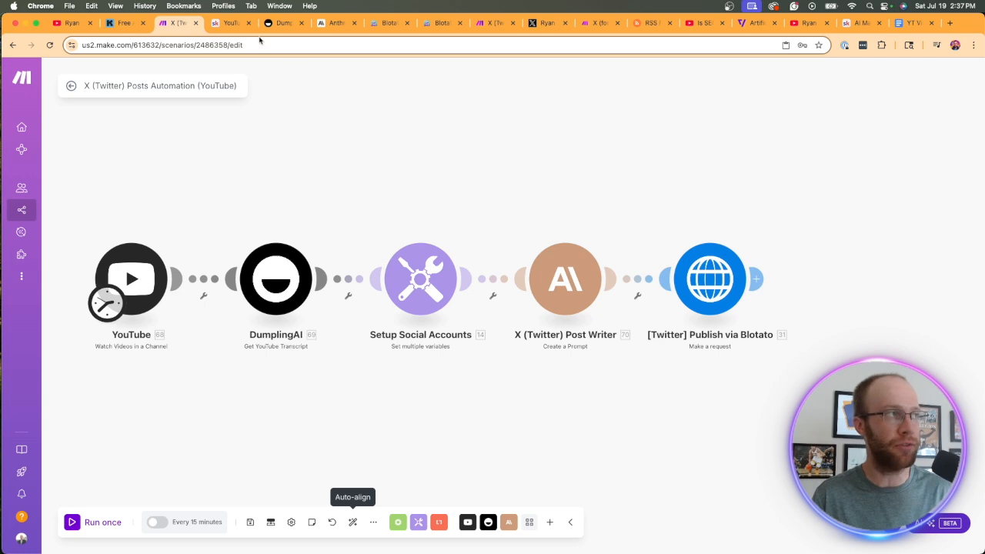
pyautogui.click(231, 23)
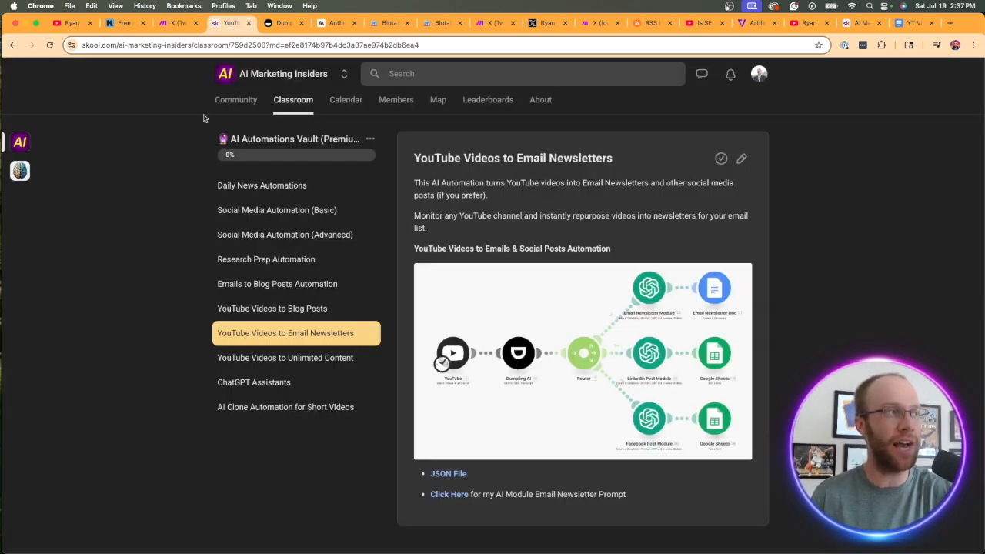
pyautogui.moveTo(206, 144); pyautogui.dragTo(362, 140)
pyautogui.click(156, 154)
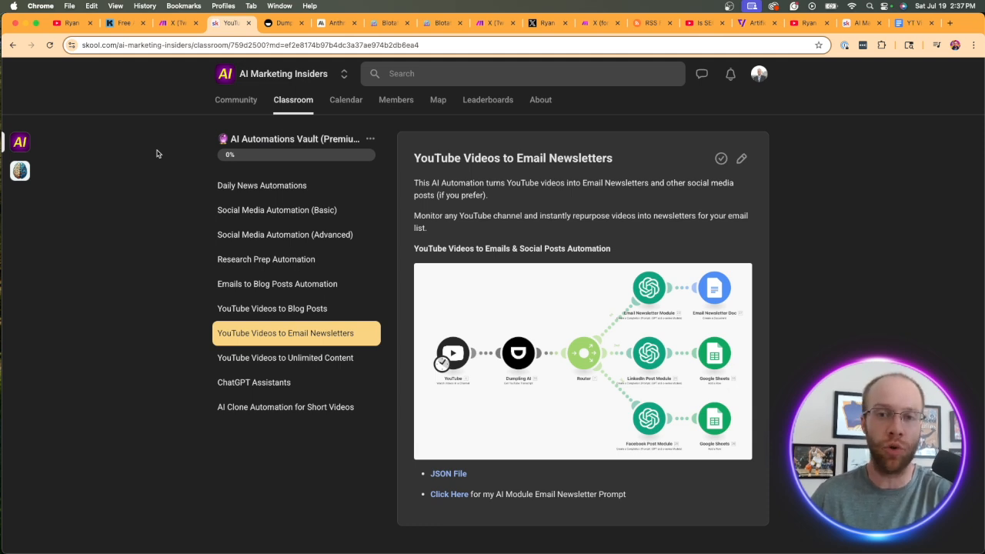
pyautogui.click(176, 23)
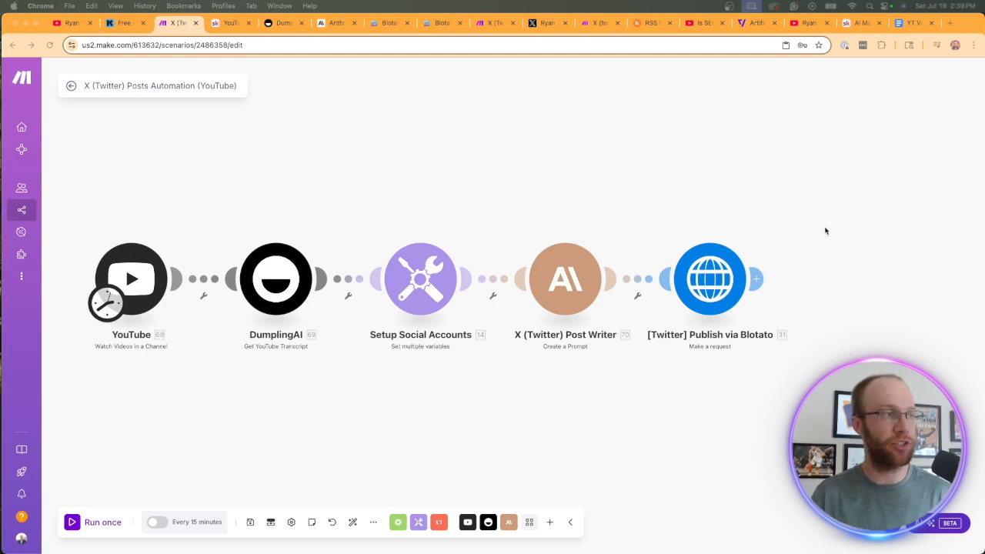
# Add a separate YouTube "Watch Videos in a Channel" module above the existing scenario flow
pyautogui.click(284, 217)
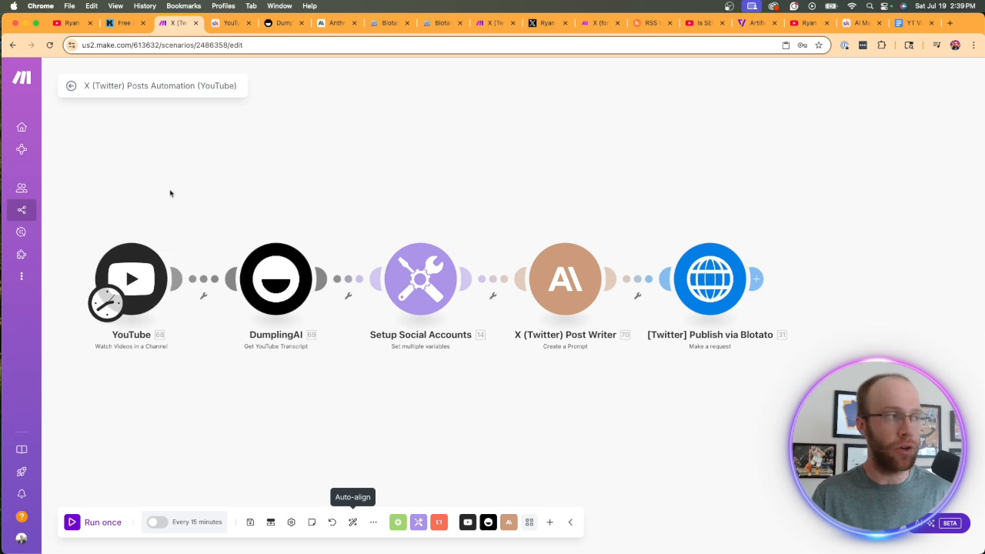
pyautogui.rightClick(139, 157)
pyautogui.click(163, 165)
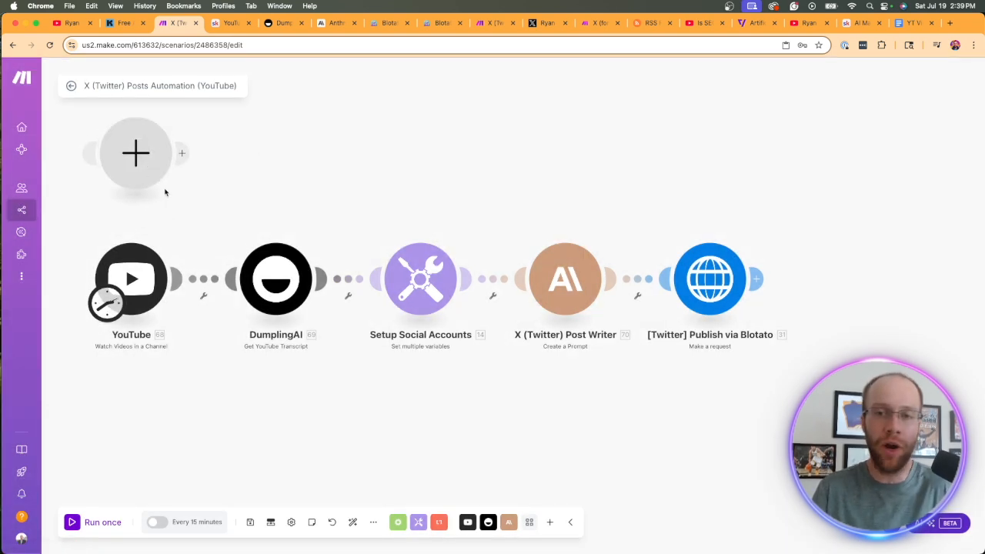
pyautogui.moveTo(145, 161); pyautogui.dragTo(186, 172)
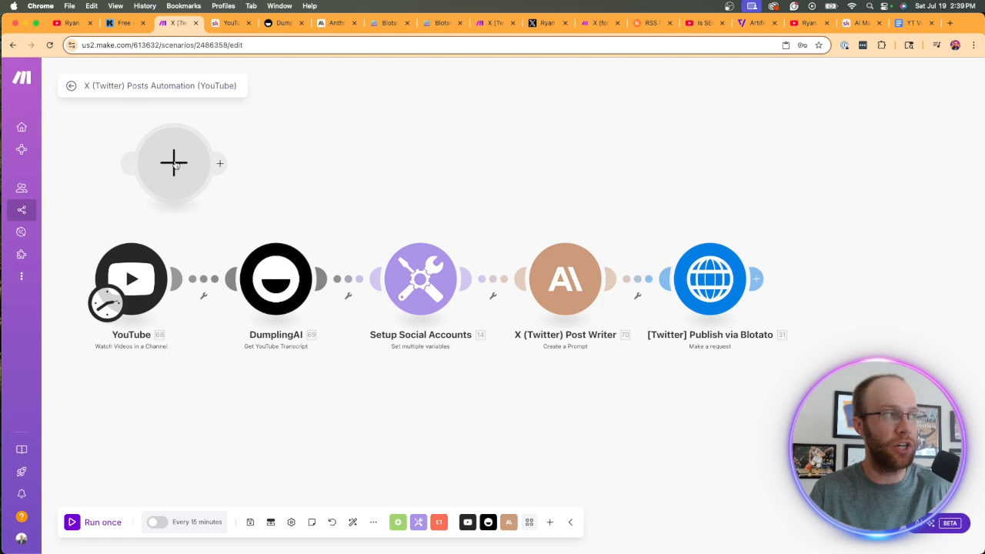
pyautogui.click(187, 191)
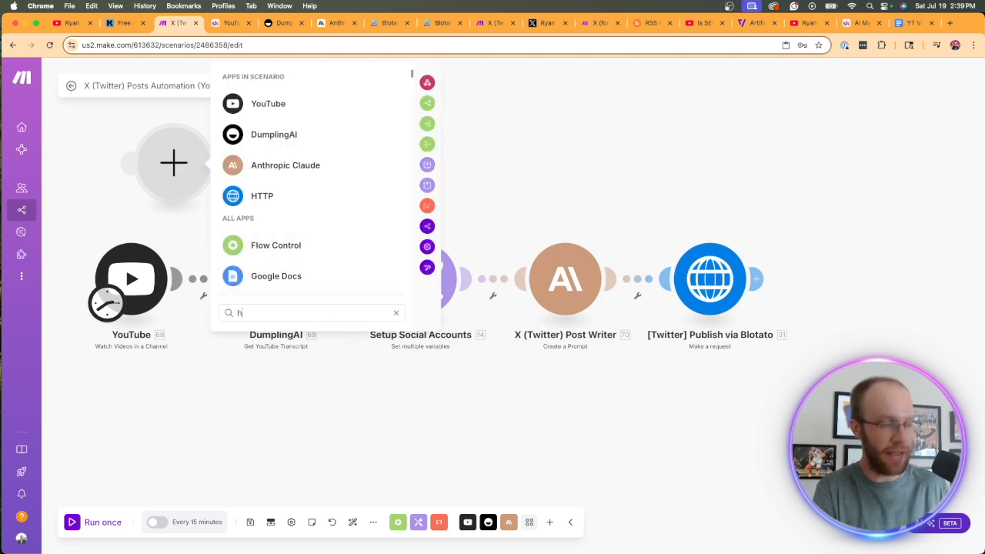
pyautogui.write('youtube')
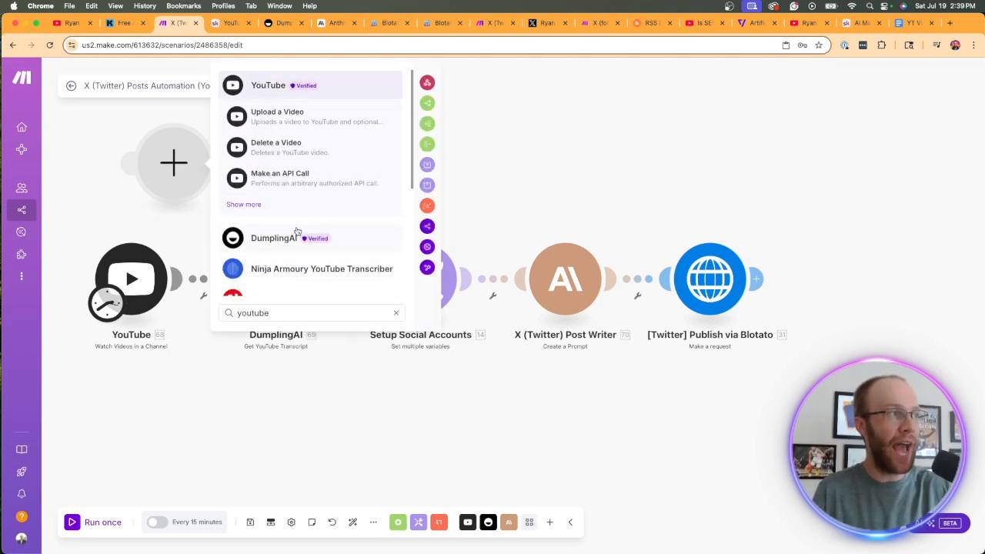
pyautogui.click(271, 92)
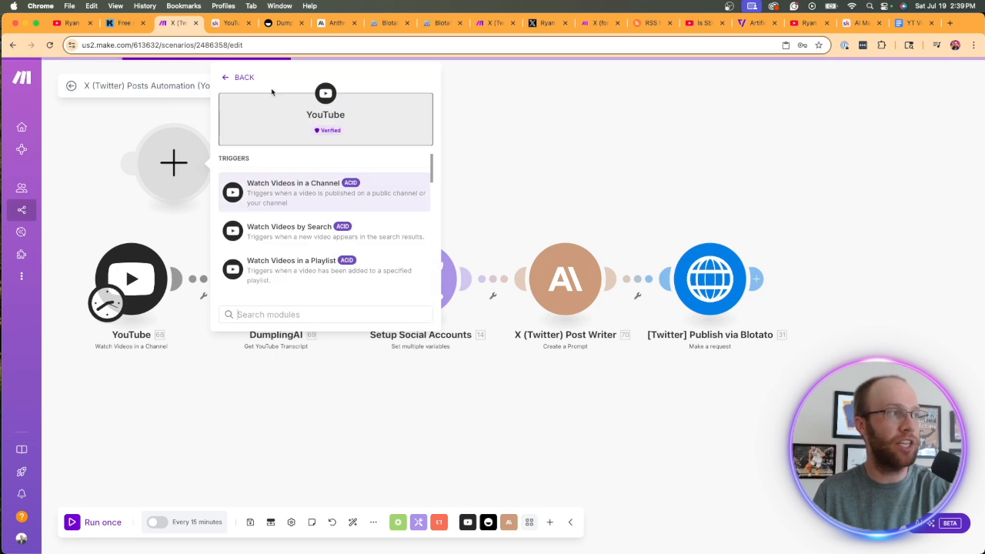
pyautogui.click(280, 195)
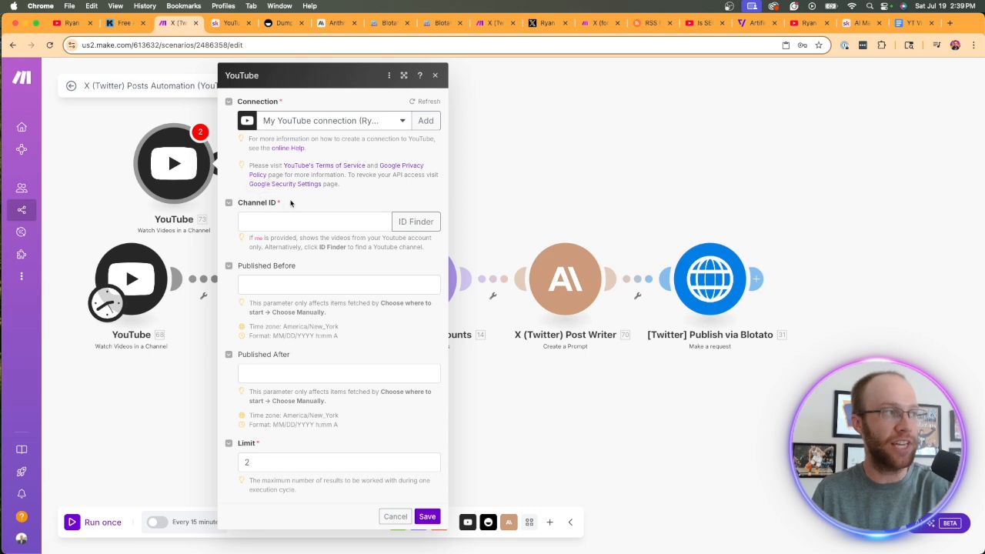
# Choose the existing My YouTube connection for the new module and view the form for creating another connection
pyautogui.moveTo(292, 203); pyautogui.dragTo(233, 203)
pyautogui.click(321, 215)
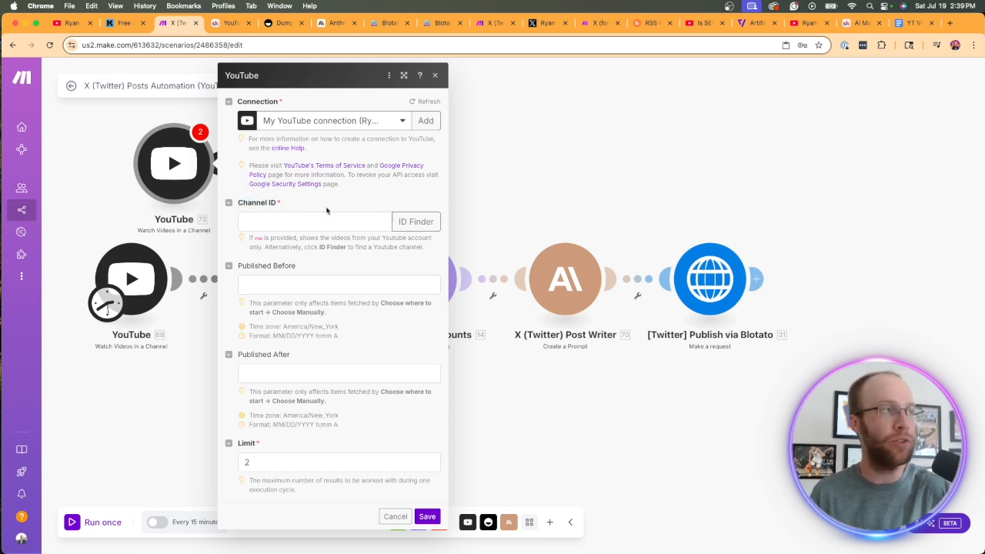
pyautogui.click(326, 122)
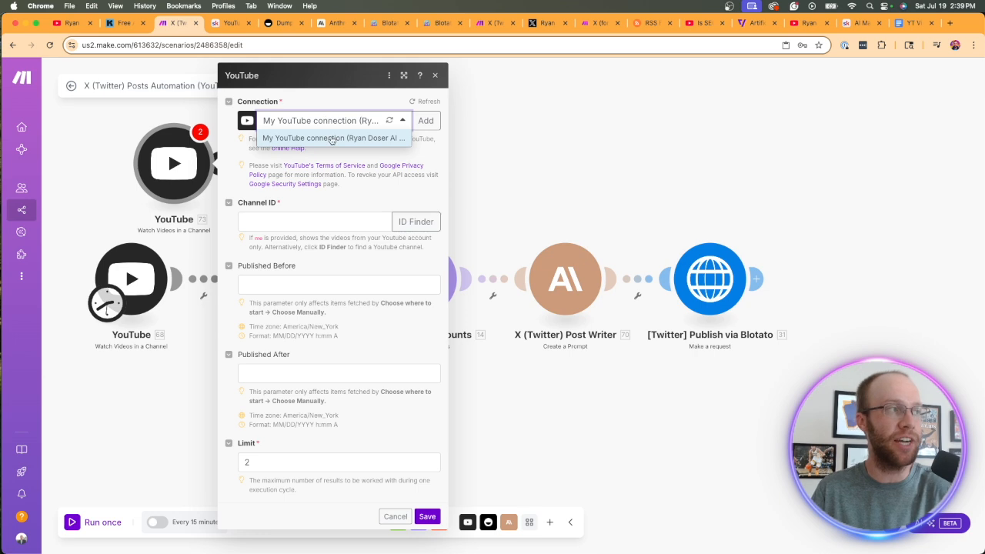
pyautogui.click(332, 139)
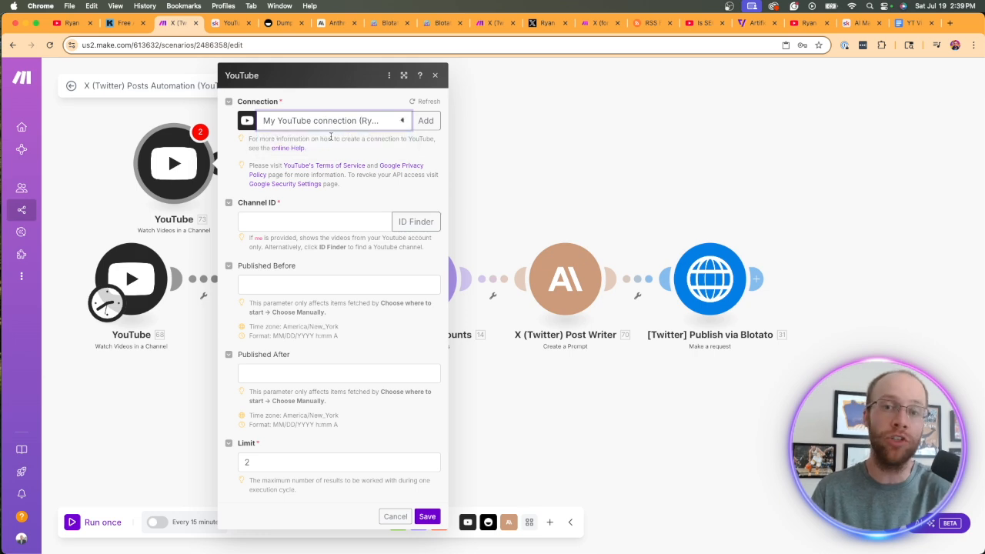
pyautogui.click(427, 122)
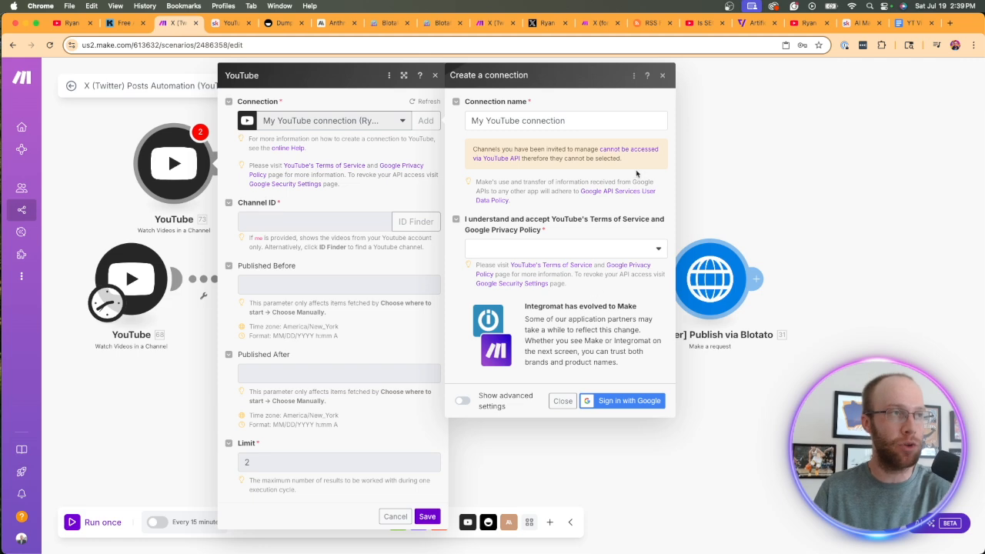
pyautogui.click(662, 76)
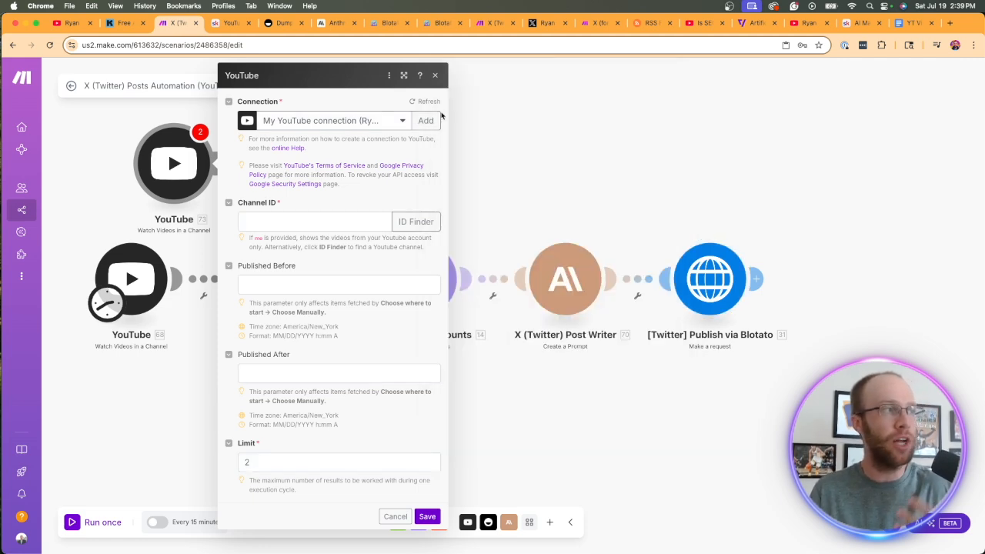
# Copy the channel handle from the YouTube channel's URL and use the ID Finder in Make to fill in the new module's Channel ID
pyautogui.click(67, 23)
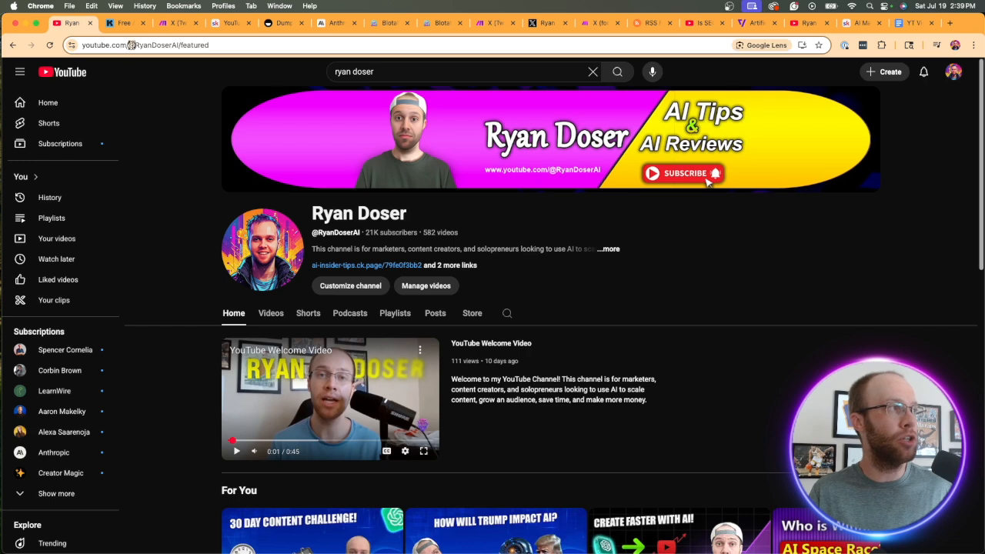
pyautogui.moveTo(128, 45); pyautogui.dragTo(181, 45)
pyautogui.press('super+c')
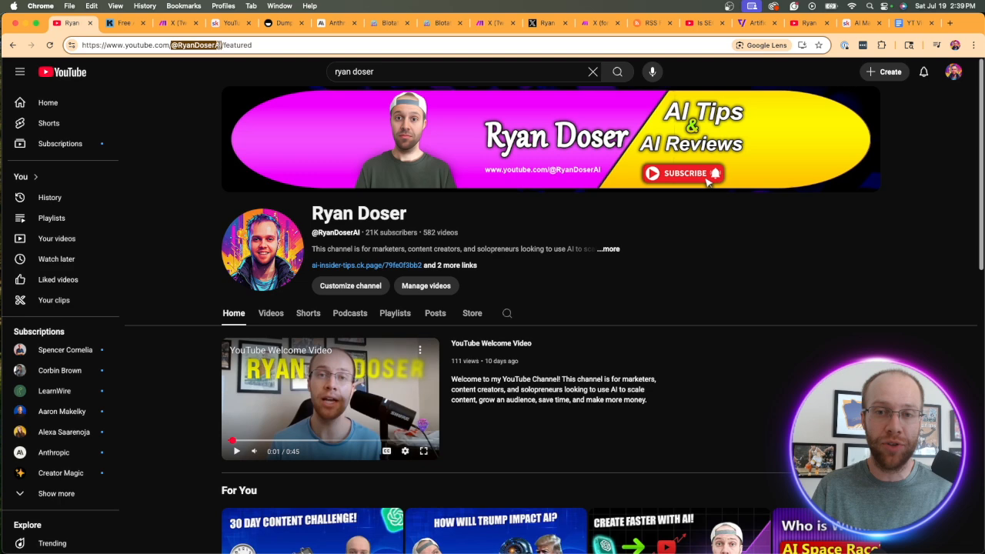
pyautogui.click(175, 22)
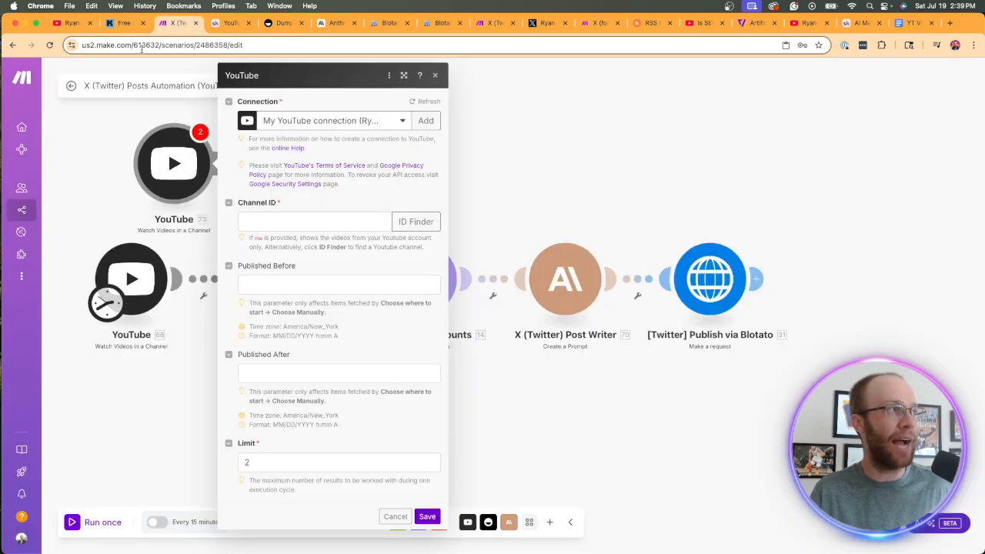
pyautogui.click(416, 222)
pyautogui.click(516, 218)
pyautogui.press('super+v')
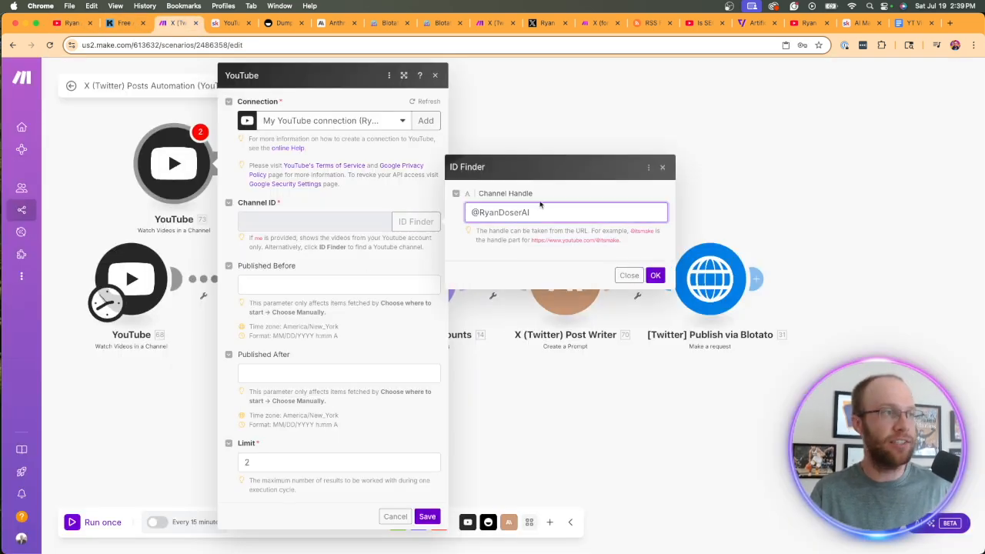
pyautogui.click(655, 276)
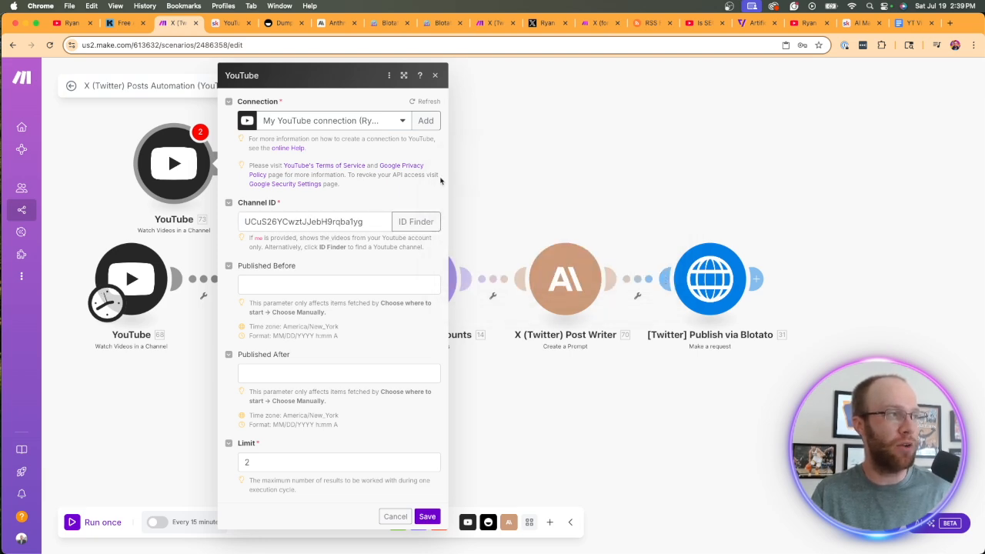
# Close the new module's settings and delete the extra YouTube module above the flow
pyautogui.click(436, 75)
pyautogui.rightClick(187, 168)
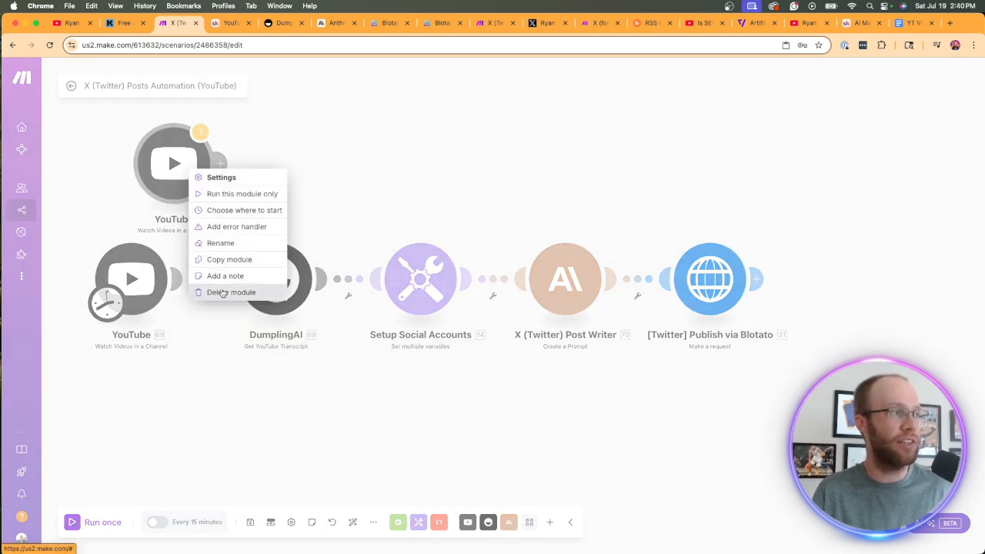
pyautogui.click(227, 293)
# Review the Channel ID and Limit of the scenario's original YouTube module and save its settings
pyautogui.click(158, 278)
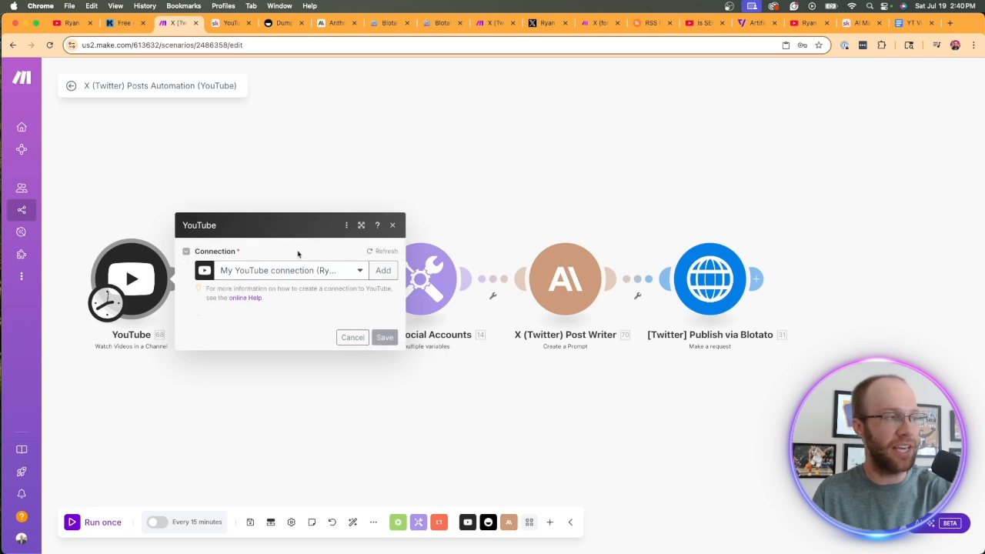
pyautogui.doubleClick(256, 223)
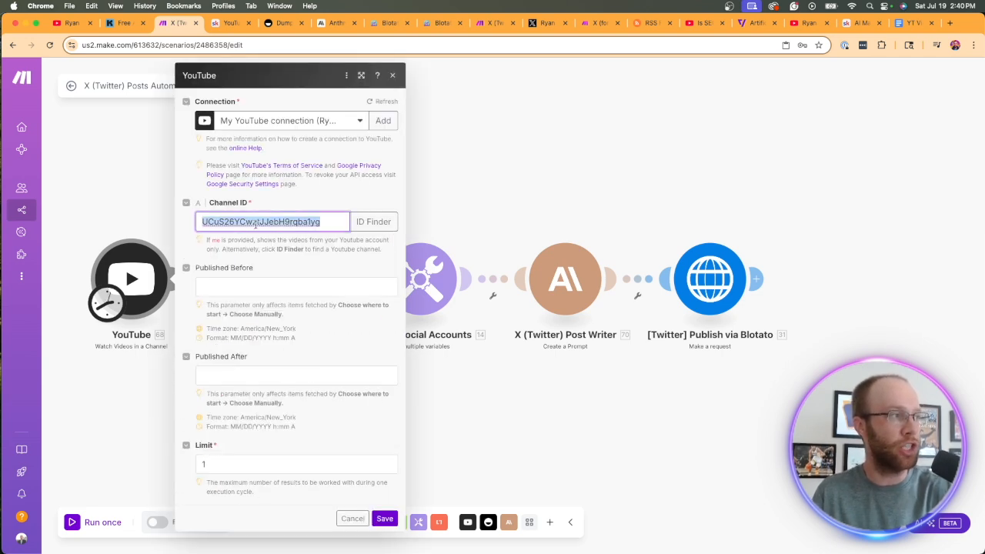
pyautogui.click(256, 224)
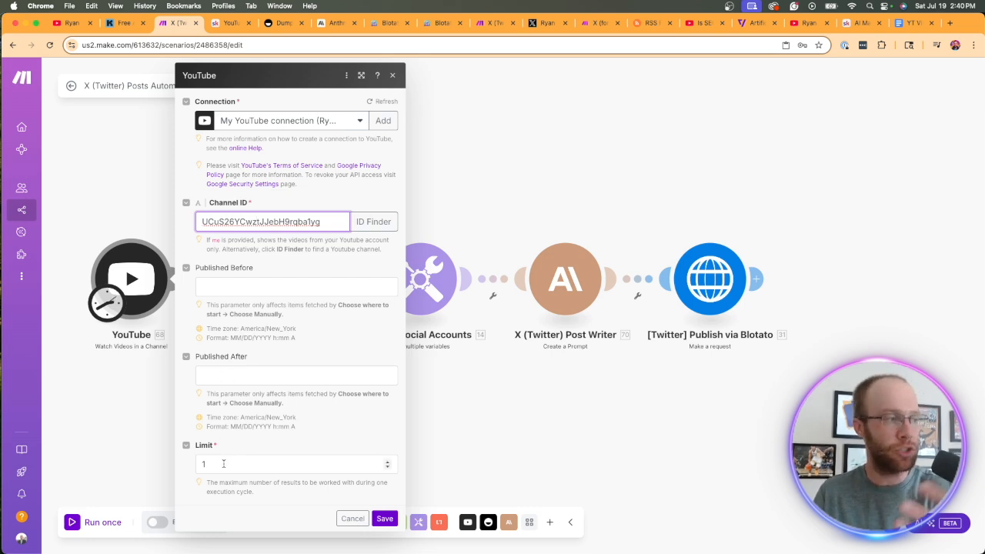
pyautogui.click(384, 519)
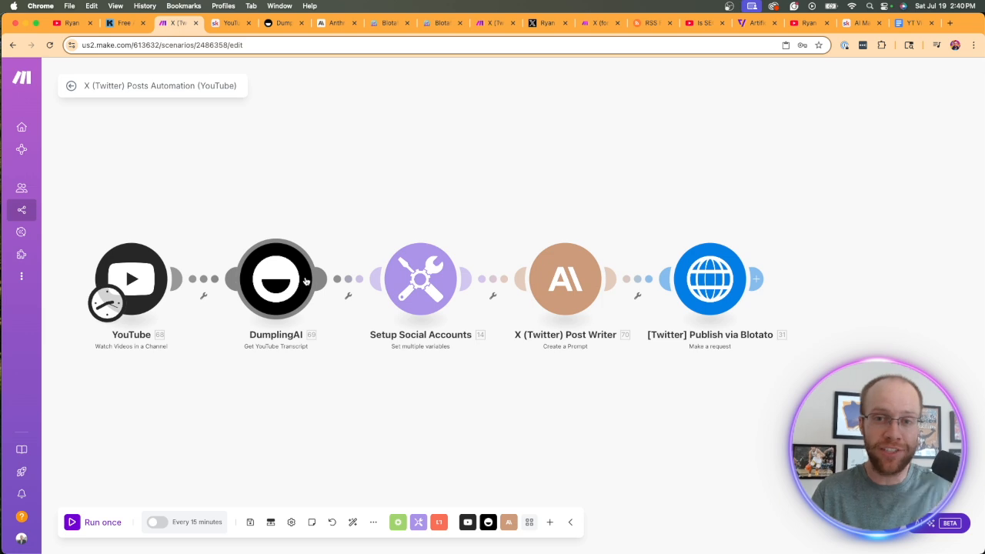
# Generate a DumplingAI secret API key named Demo, copy it, and return to the Make scenario
pyautogui.click(279, 23)
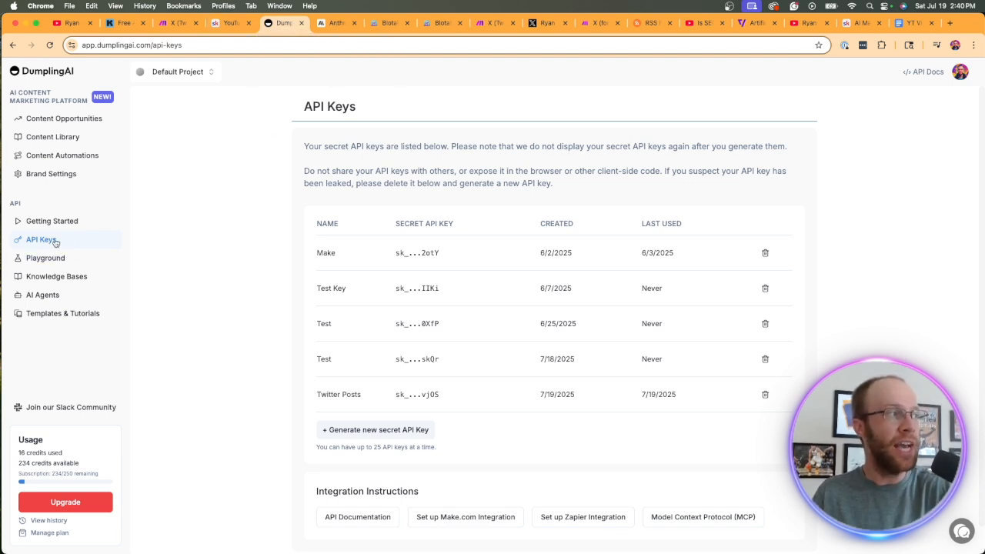
pyautogui.click(368, 434)
pyautogui.click(479, 308)
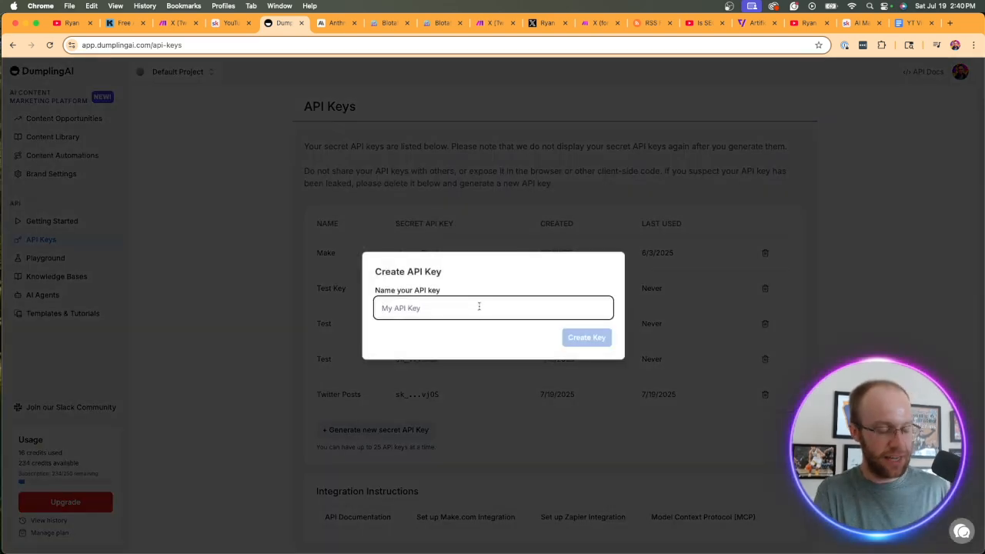
pyautogui.write('Demo')
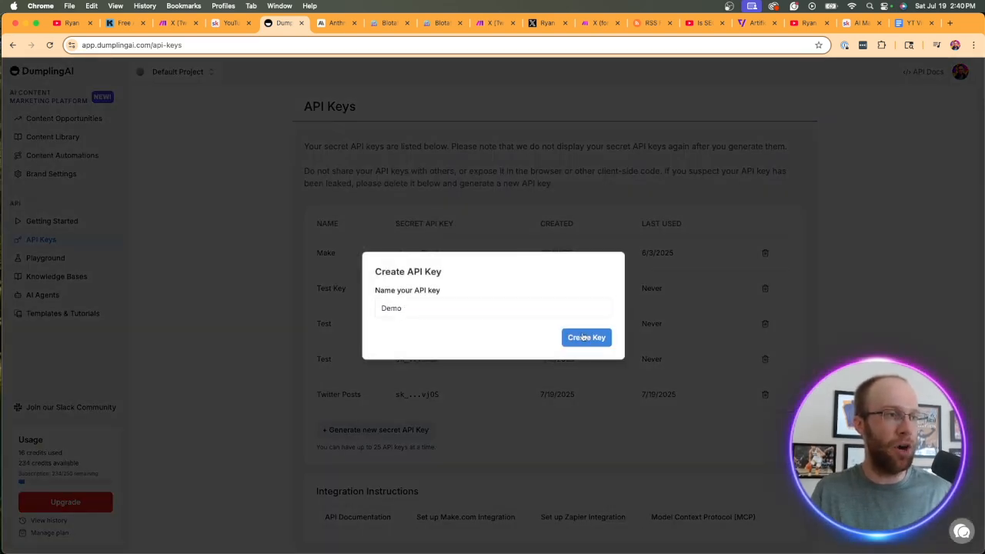
pyautogui.click(583, 337)
pyautogui.click(598, 348)
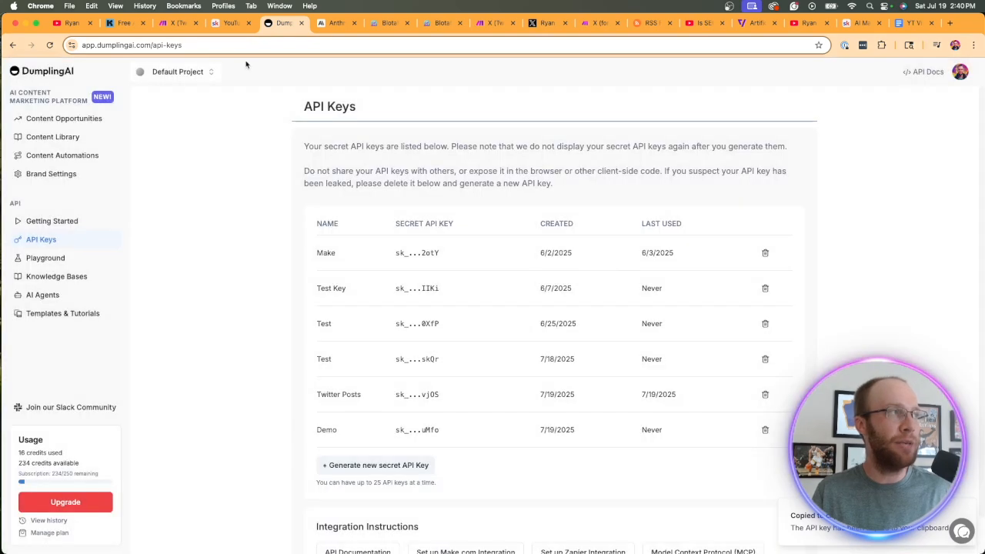
pyautogui.click(170, 26)
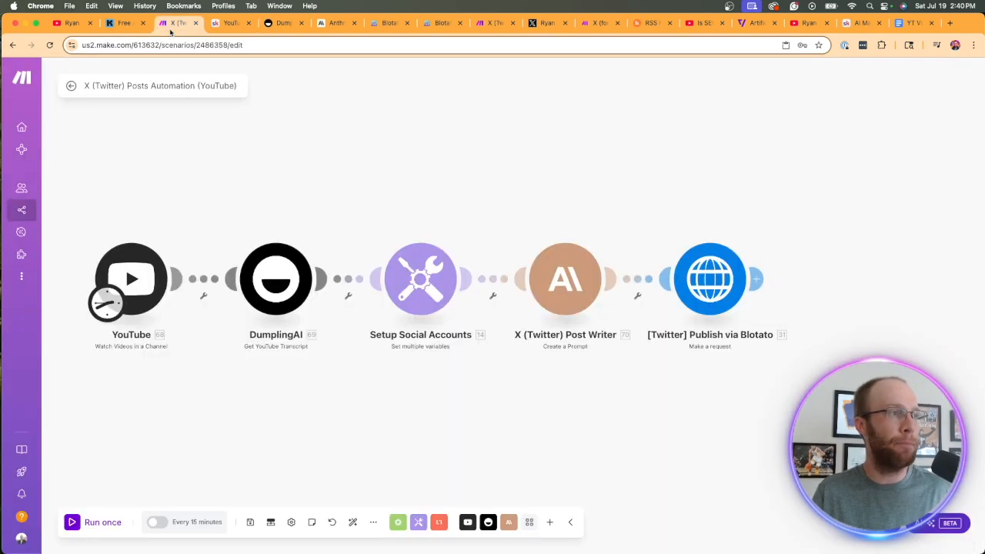
# Add a DumplingAI Get YouTube Transcript module above the flow and connect it to the scenario automatically
pyautogui.click(276, 268)
pyautogui.rightClick(257, 170)
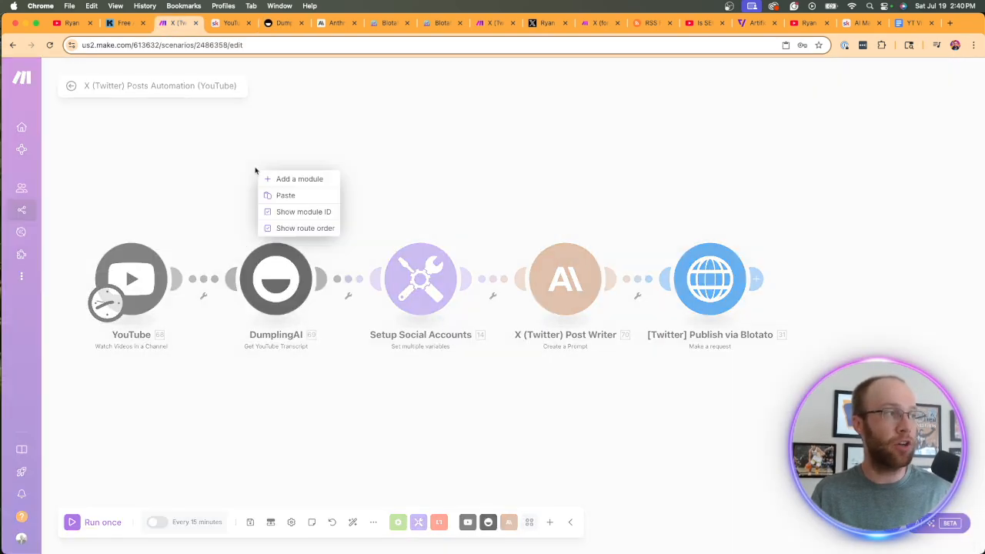
pyautogui.click(267, 179)
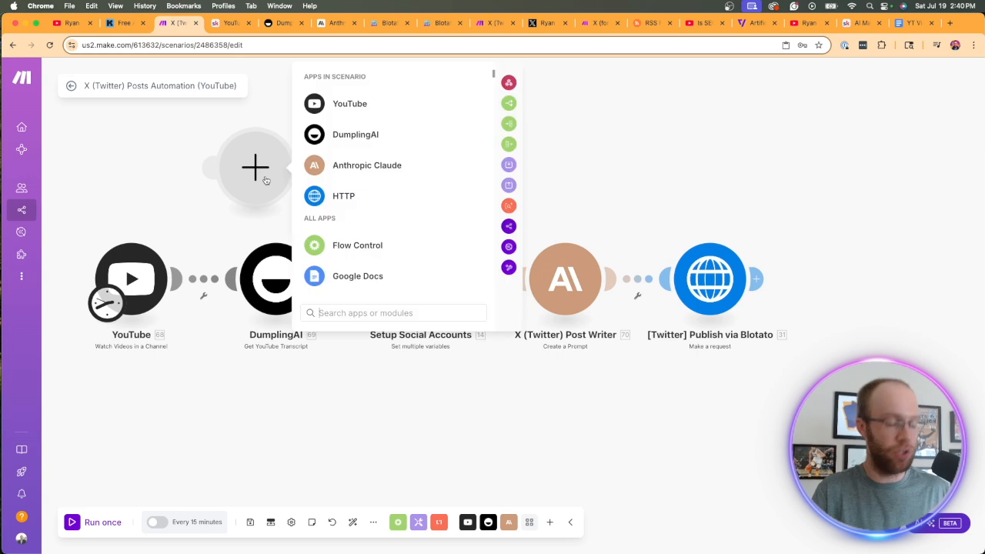
pyautogui.write('dump')
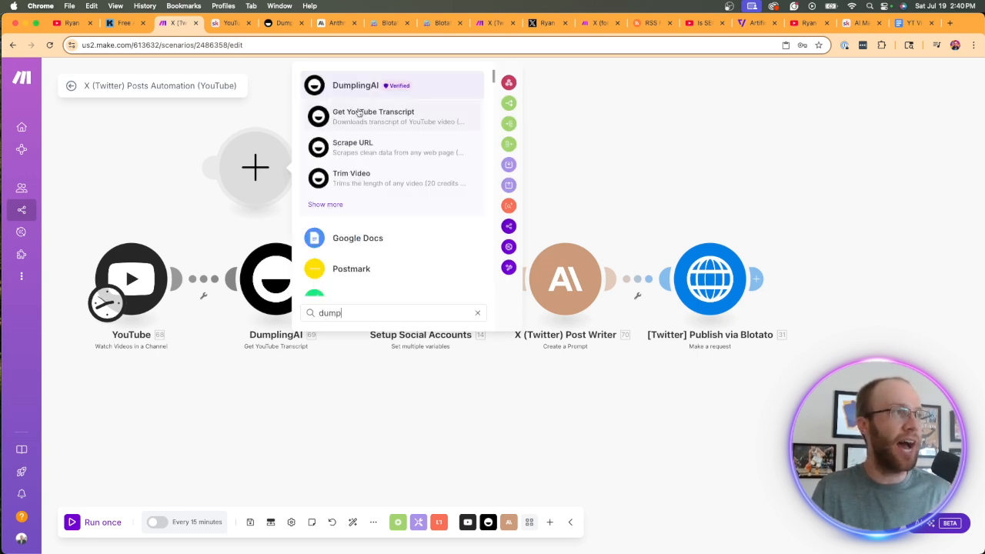
pyautogui.click(367, 119)
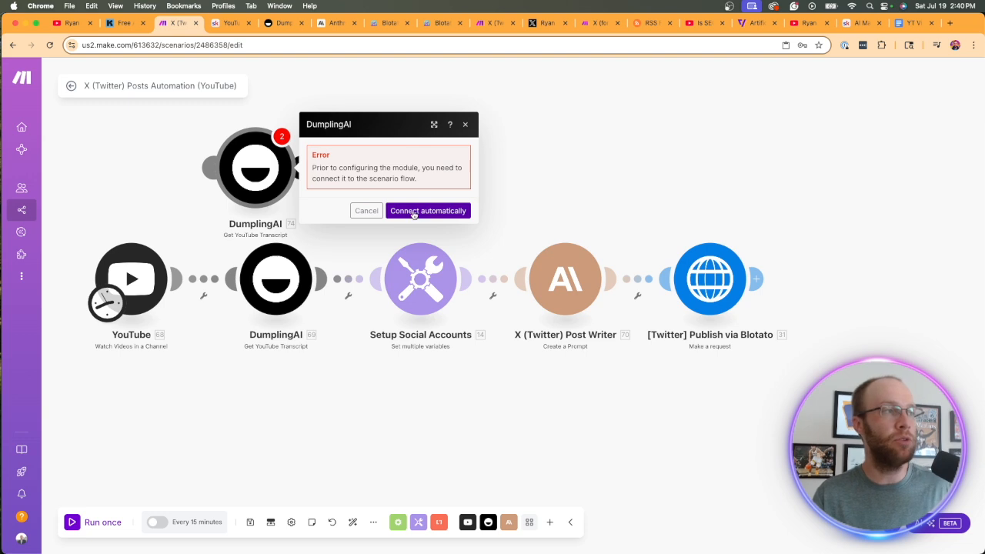
pyautogui.click(416, 213)
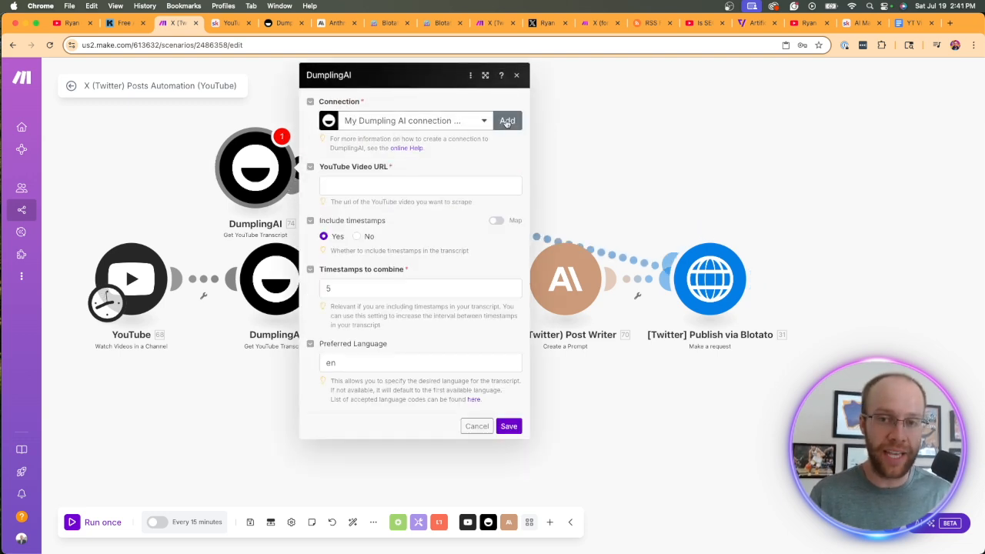
# Create a DumplingAI connection named My Dumpling AI connection by pasting the copied API key, and save it
pyautogui.click(507, 121)
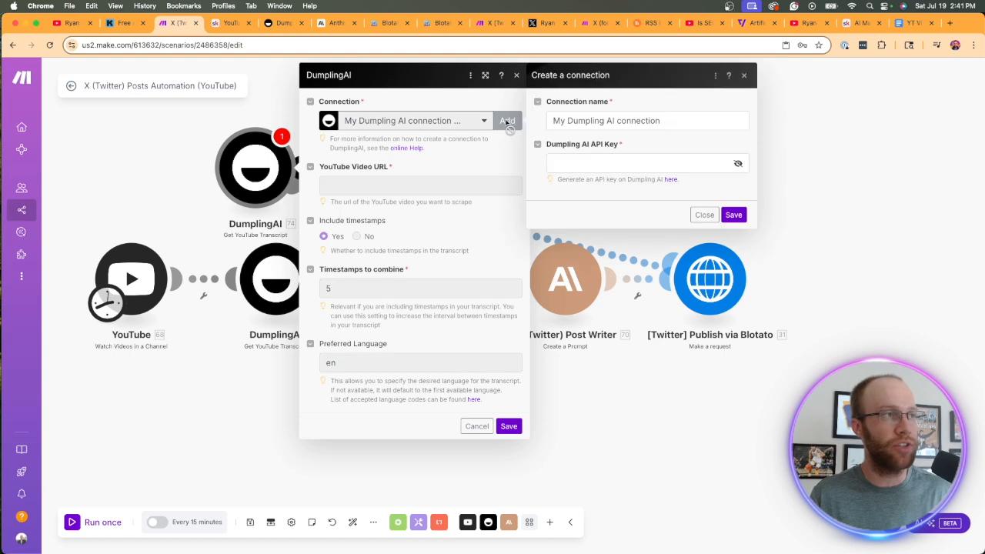
pyautogui.click(639, 163)
pyautogui.press('super+v')
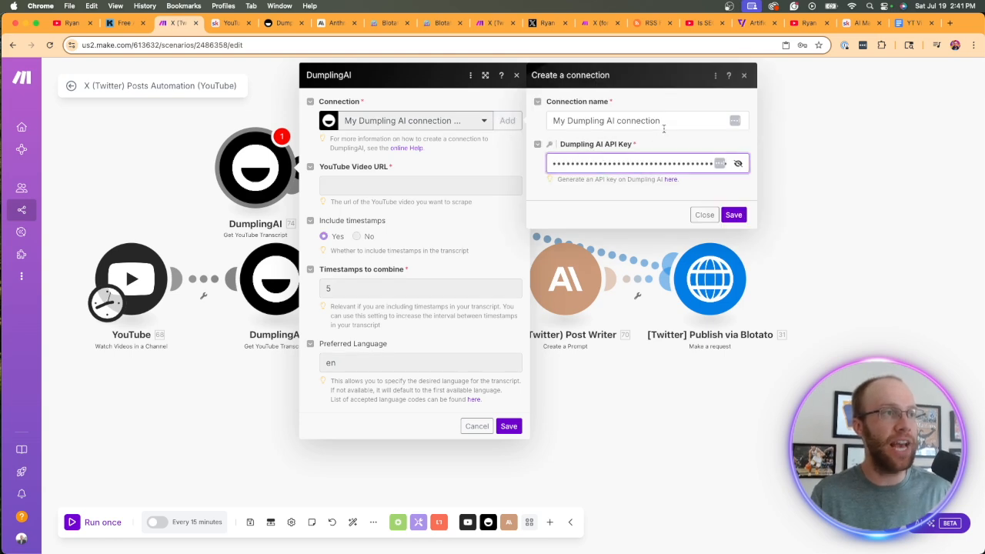
pyautogui.click(741, 218)
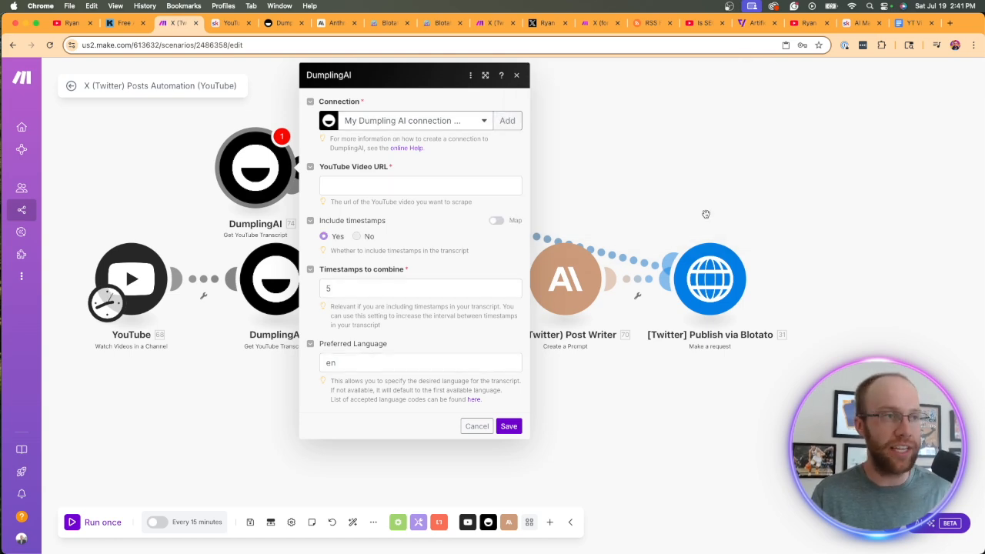
# Close the new DumplingAI module's settings and delete that module from above the flow
pyautogui.click(517, 76)
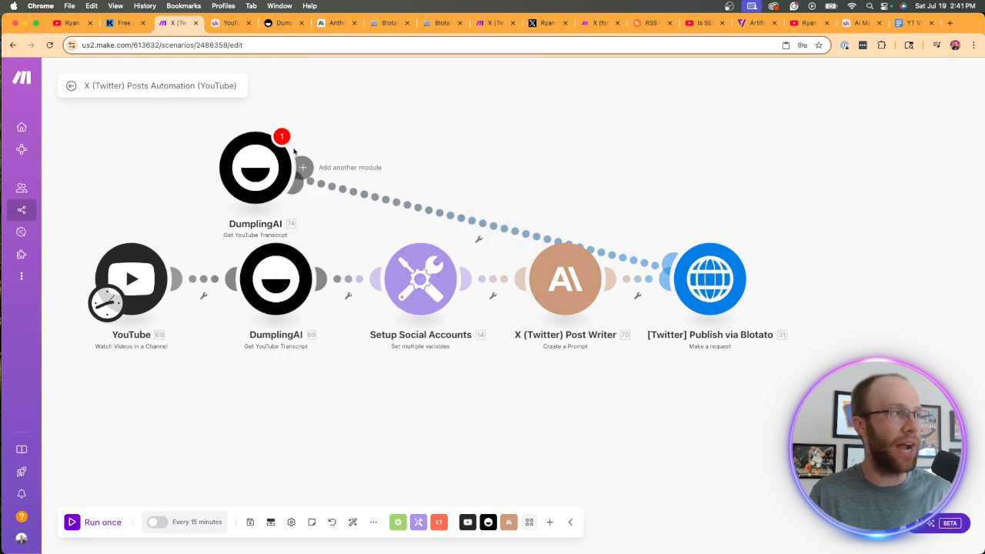
pyautogui.rightClick(269, 158)
pyautogui.click(306, 278)
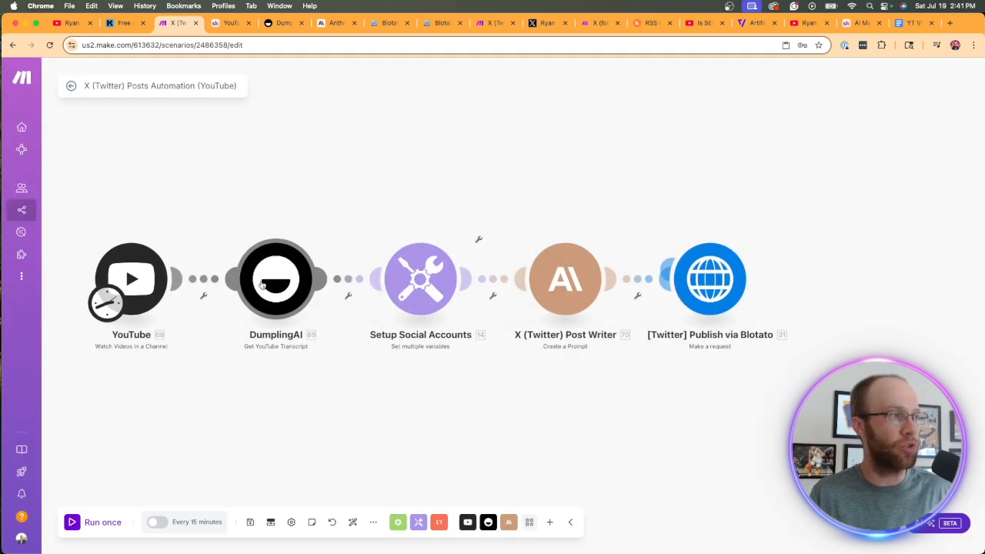
pyautogui.click(292, 281)
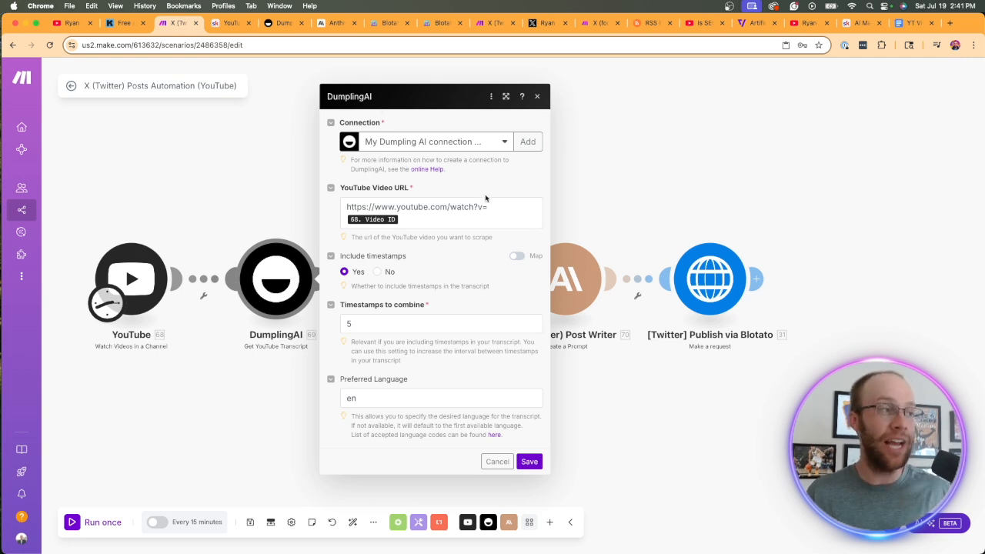
pyautogui.moveTo(487, 207); pyautogui.dragTo(344, 205)
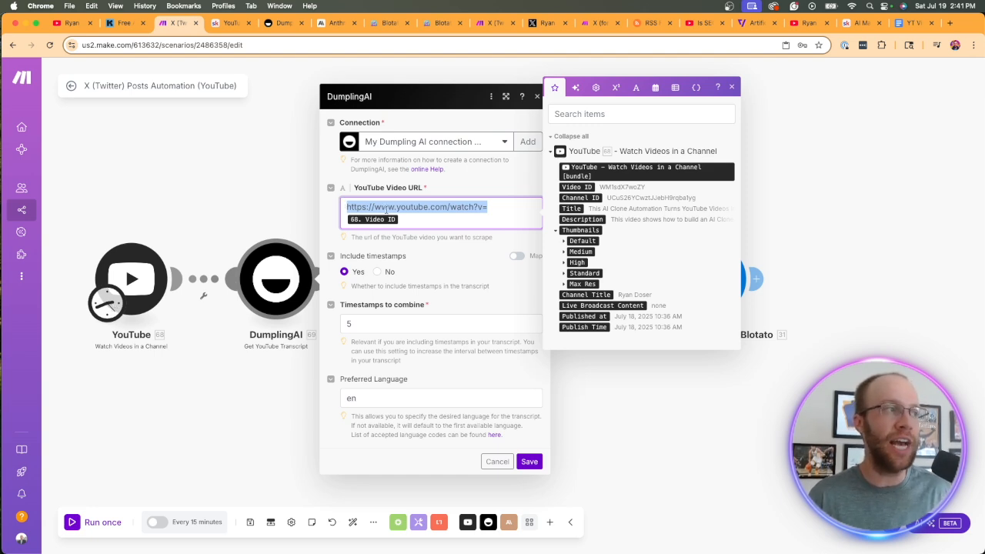
pyautogui.click(381, 207)
pyautogui.moveTo(375, 207); pyautogui.dragTo(337, 209)
pyautogui.click(370, 206)
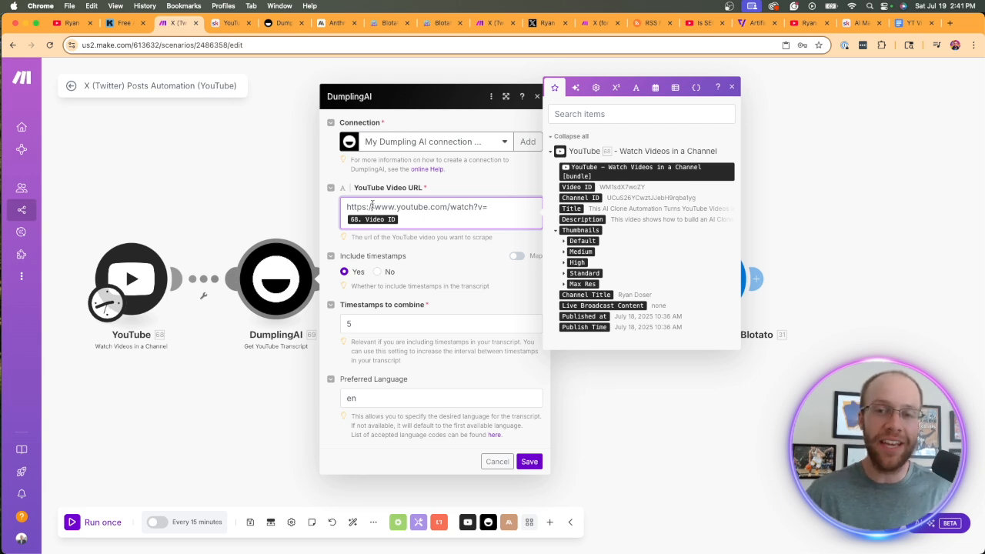
pyautogui.click(399, 220)
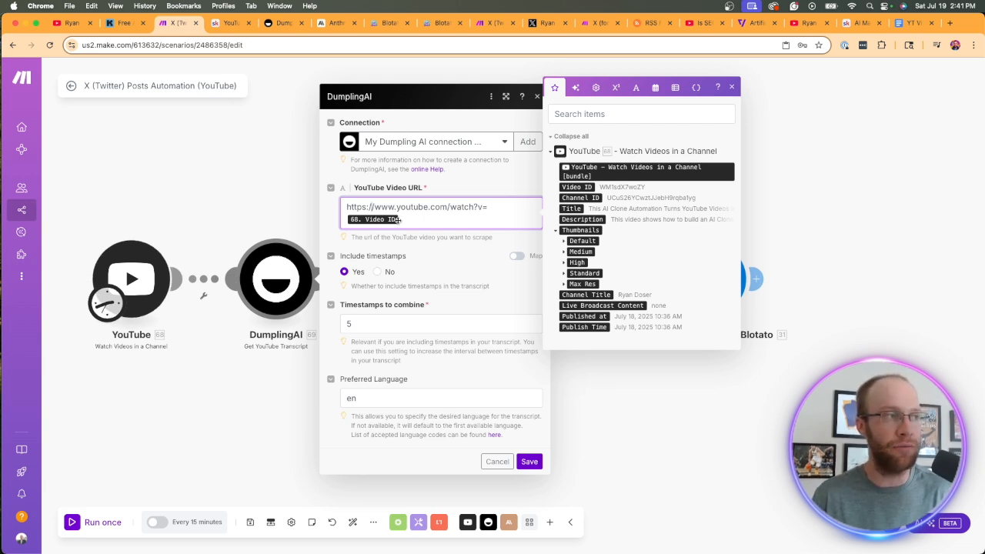
pyautogui.press('BackSpace')
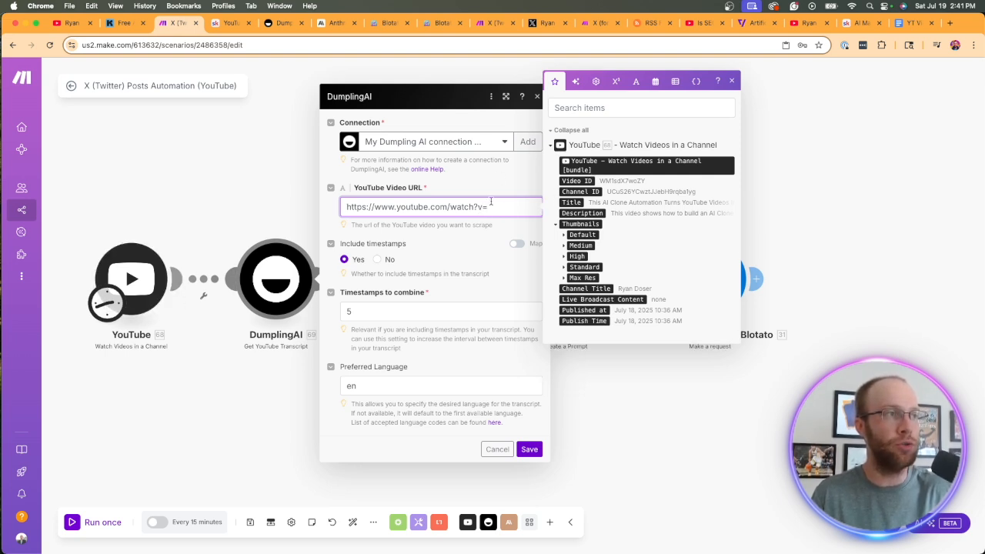
pyautogui.click(583, 187)
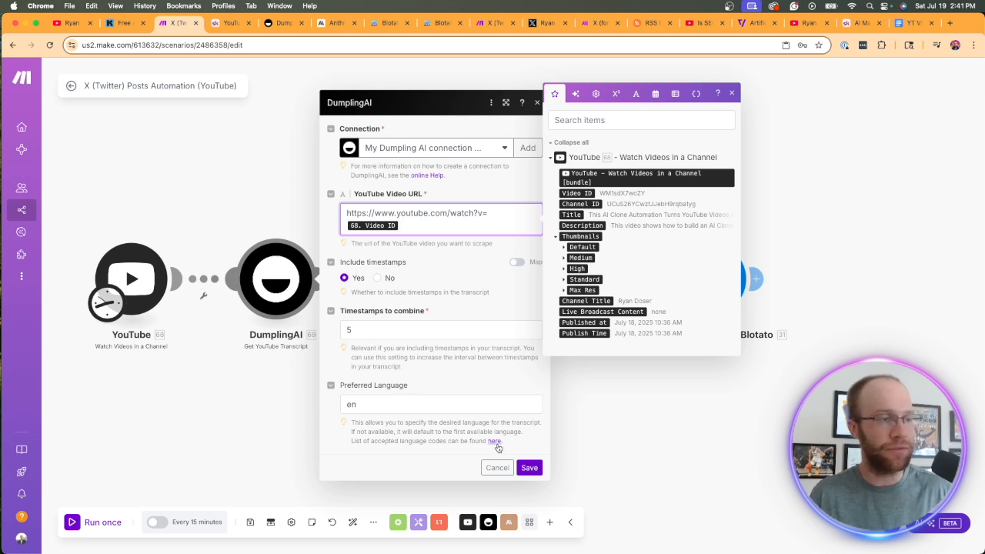
pyautogui.click(529, 468)
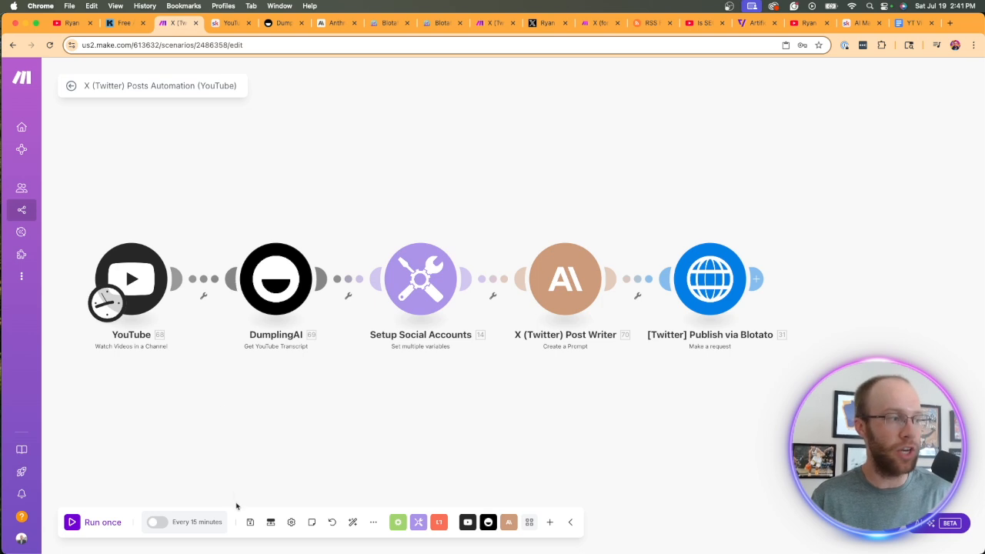
pyautogui.click(250, 524)
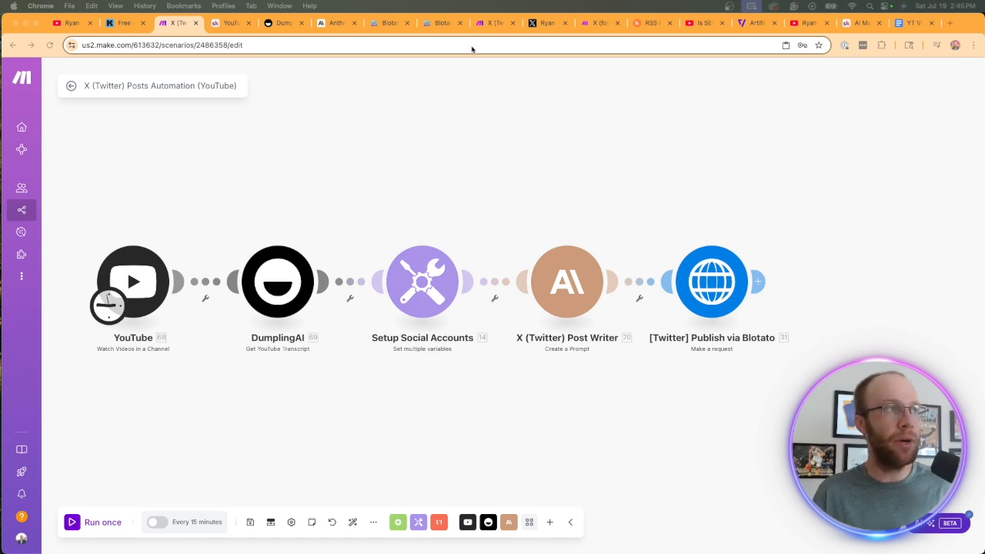
# Read Make's help article on the discontinued X (formerly Twitter) app integration, including its title and effective date
pyautogui.click(493, 23)
pyautogui.click(596, 24)
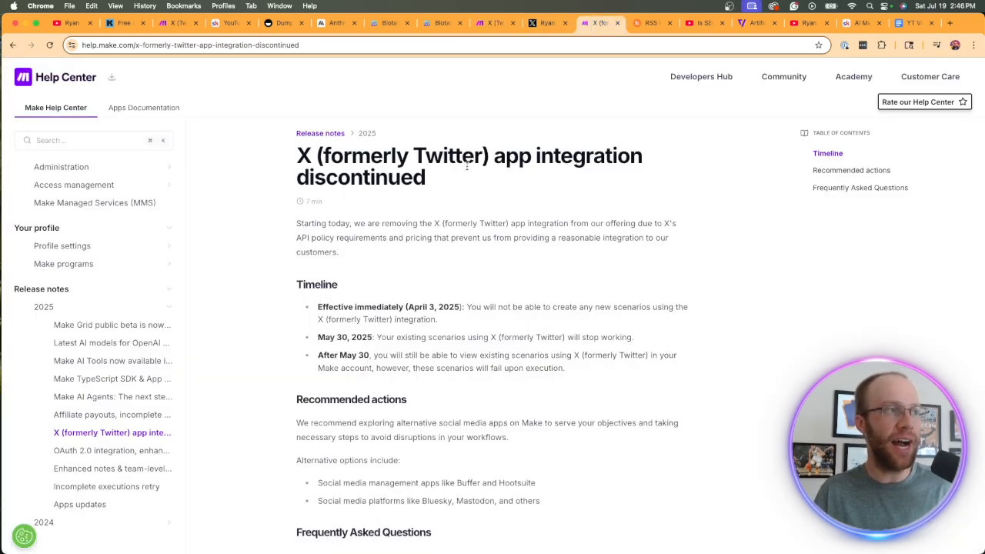
pyautogui.moveTo(299, 160); pyautogui.dragTo(537, 199)
pyautogui.click(534, 192)
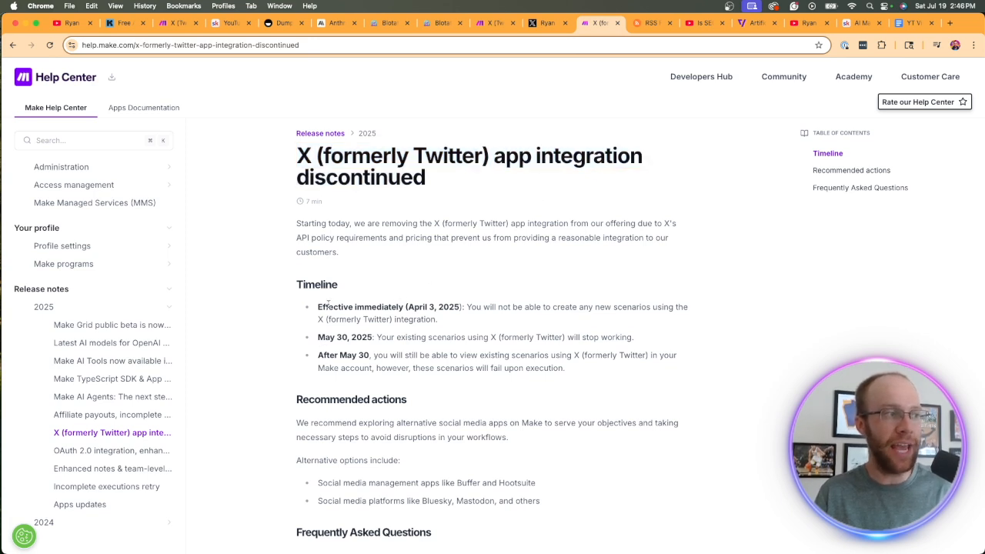
pyautogui.moveTo(396, 305); pyautogui.dragTo(455, 312)
pyautogui.click(504, 312)
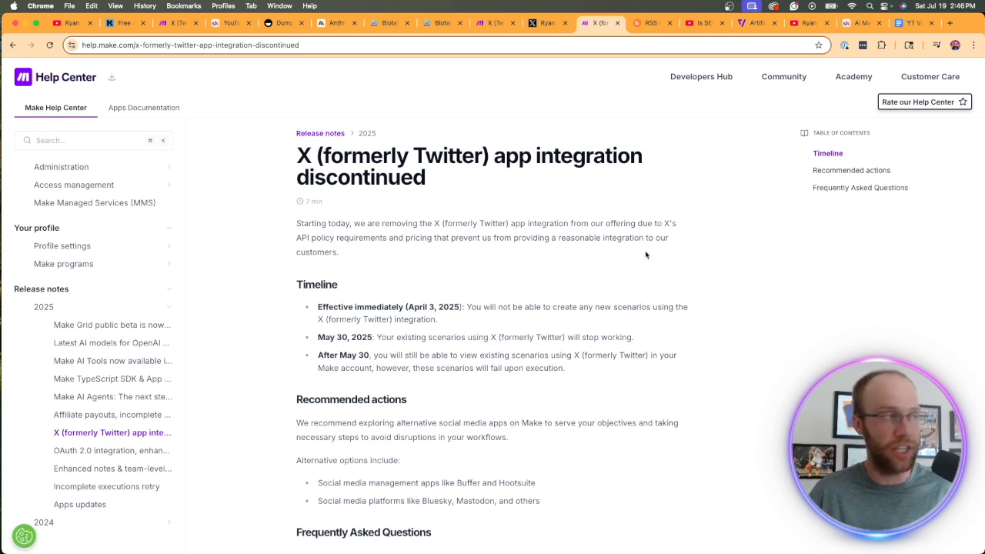
# Add an empty module above the Make scenario's flow and search the available apps for "twitter" and "x"
pyautogui.click(177, 22)
pyautogui.rightClick(442, 147)
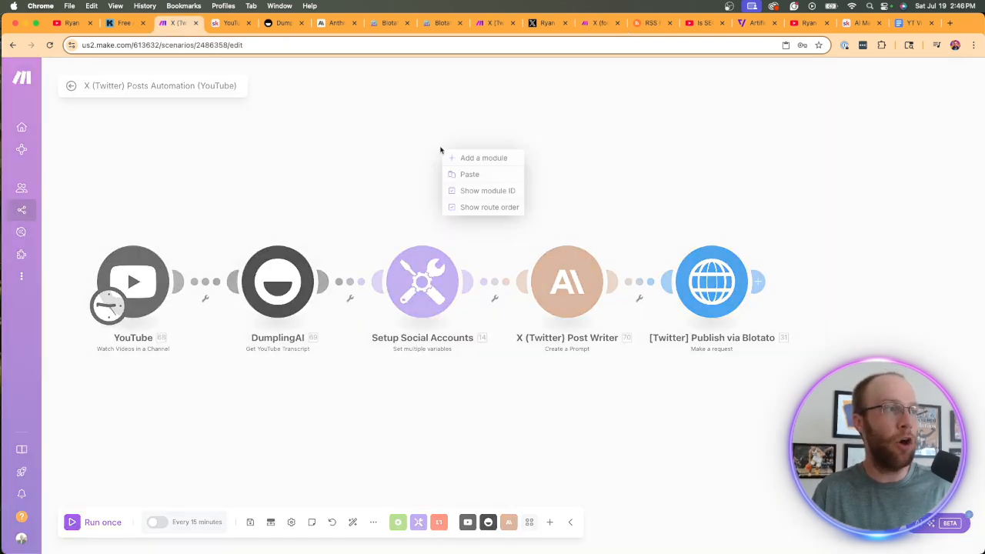
pyautogui.click(466, 154)
pyautogui.click(443, 164)
pyautogui.write('twitter')
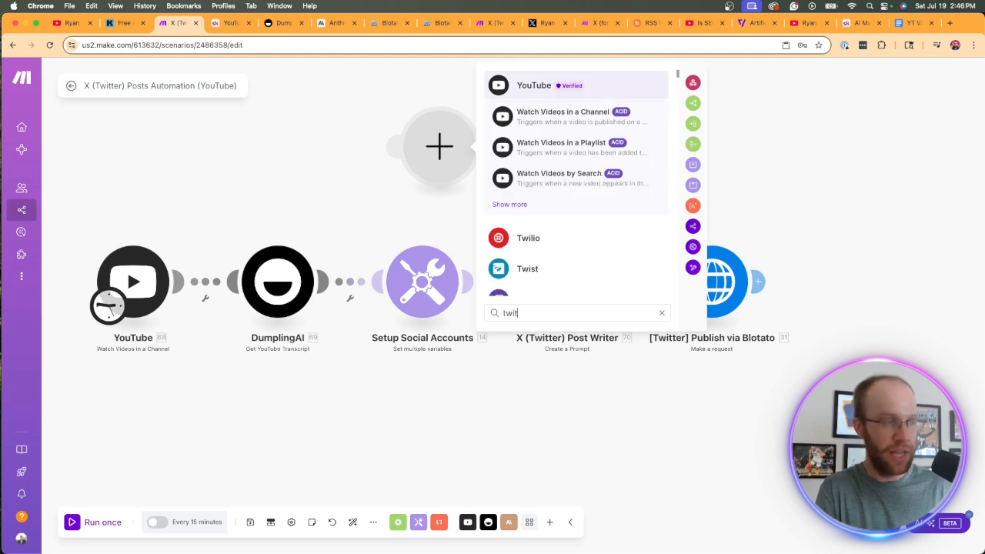
pyautogui.press('BackSpace')
pyautogui.press('BackSpace')
pyautogui.press('BackSpace')
pyautogui.press('BackSpace')
pyautogui.press('BackSpace')
pyautogui.press('BackSpace')
pyautogui.press('BackSpace')
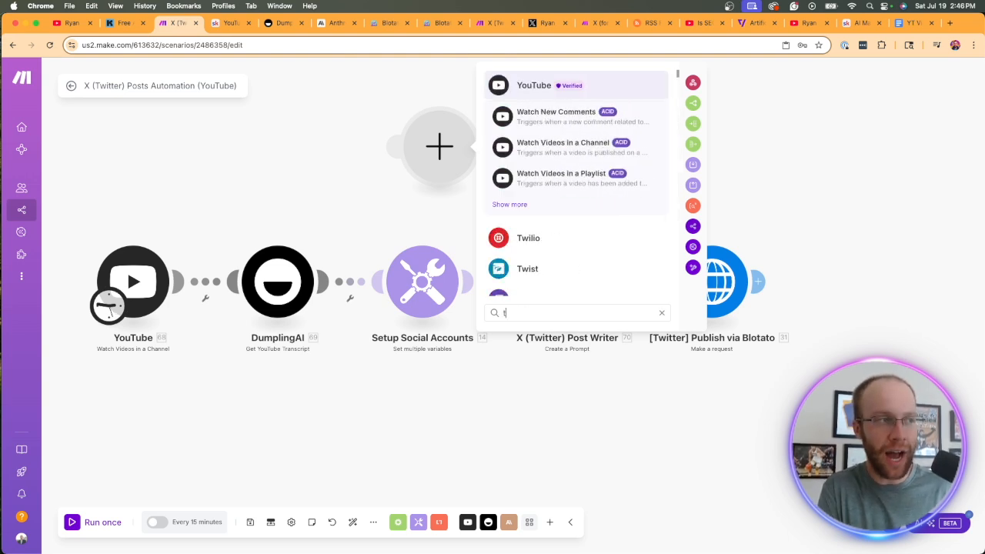
pyautogui.write('x')
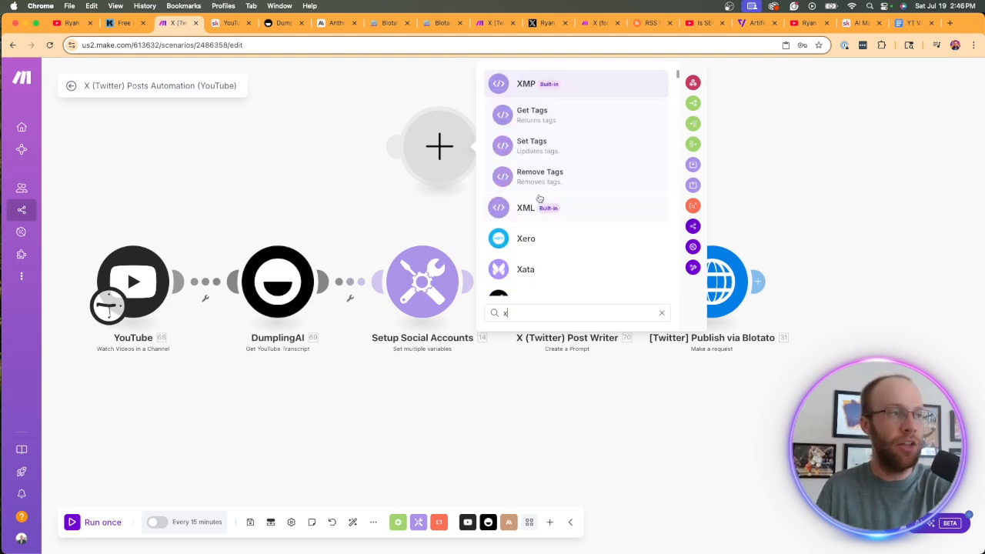
pyautogui.scroll(-4, 569, 198)
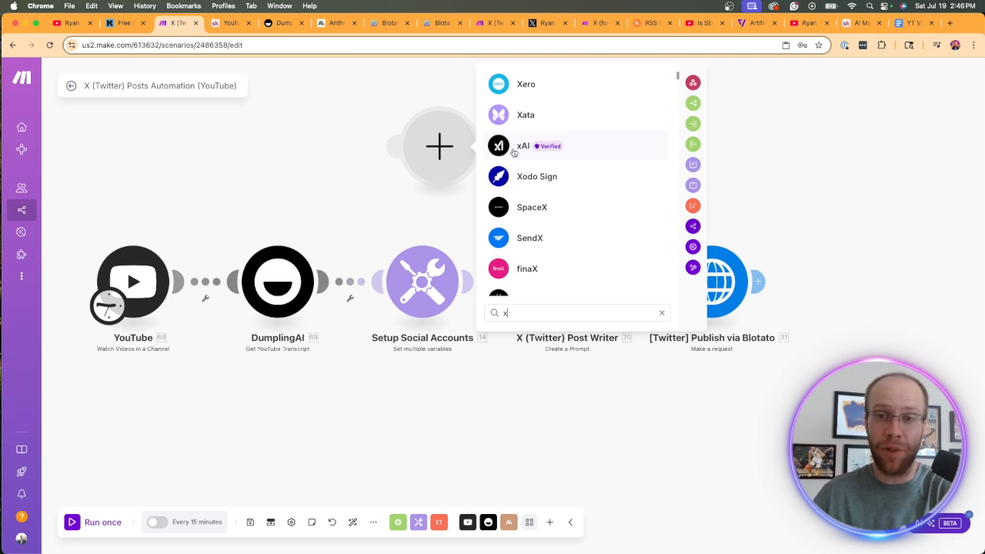
# Clear the app search and delete the empty module above the flow
pyautogui.click(661, 313)
pyautogui.rightClick(447, 174)
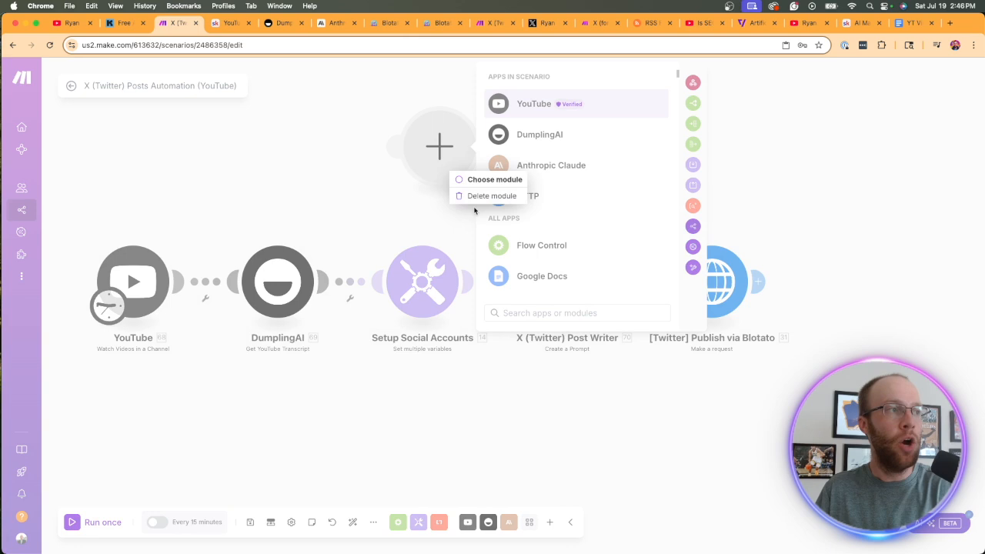
pyautogui.click(486, 197)
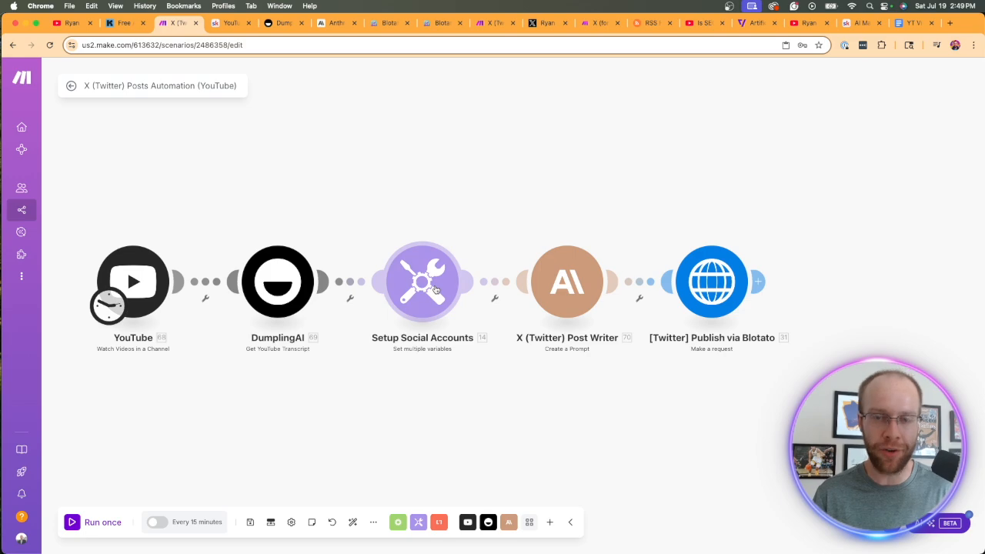
# Open the Blotato homepage and look through its content repurposing and cross-posting features
pyautogui.click(381, 23)
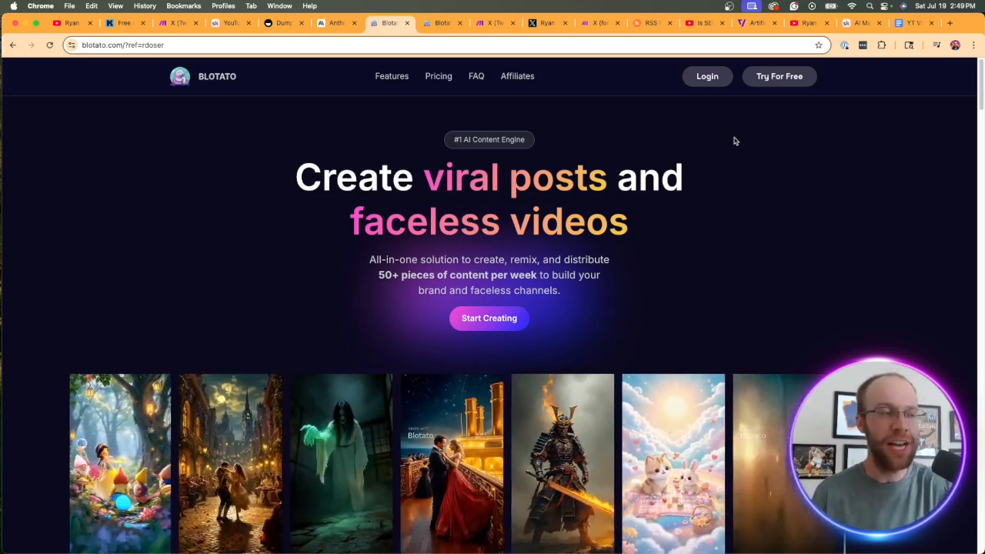
pyautogui.scroll(-5, 747, 170)
pyautogui.scroll(-10, 753, 170)
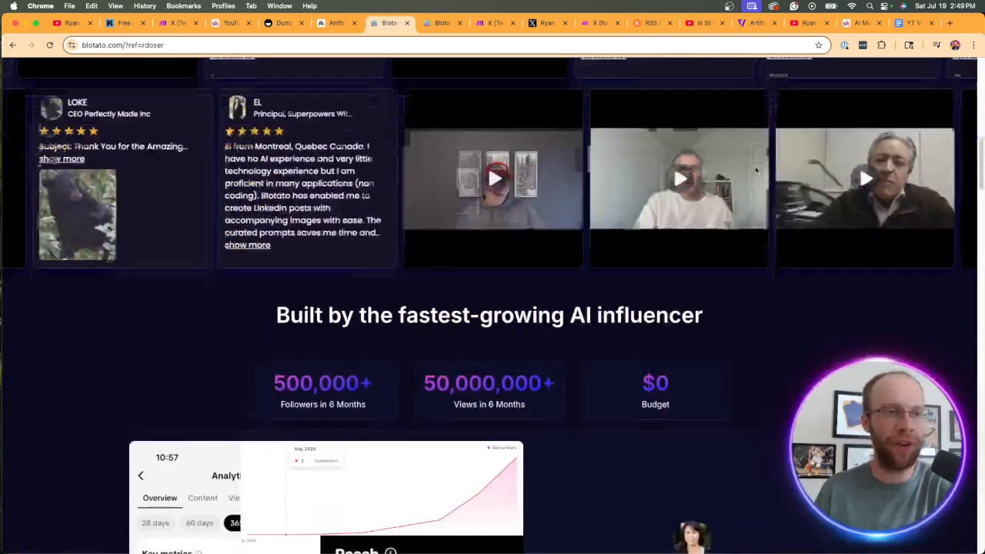
pyautogui.scroll(-5, 756, 170)
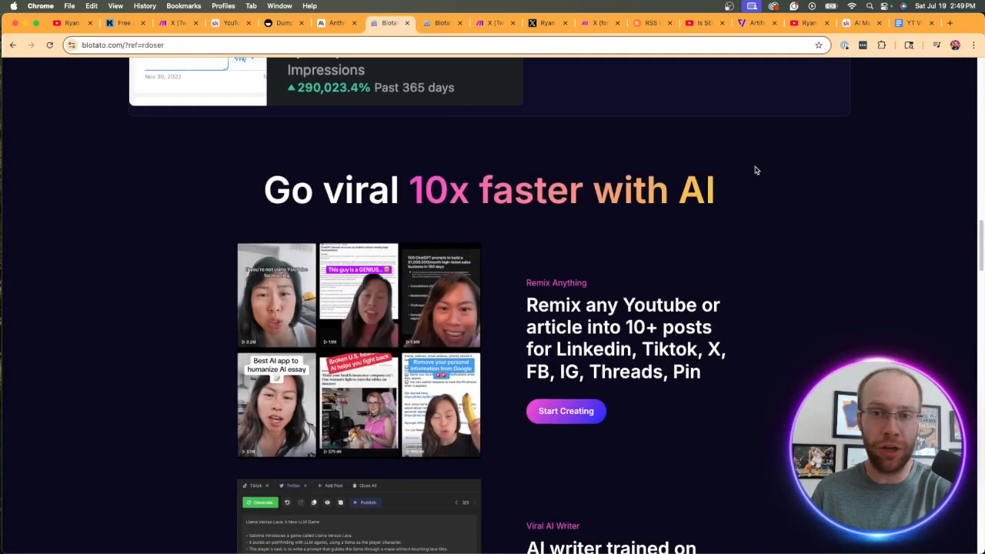
pyautogui.scroll(-10, 756, 170)
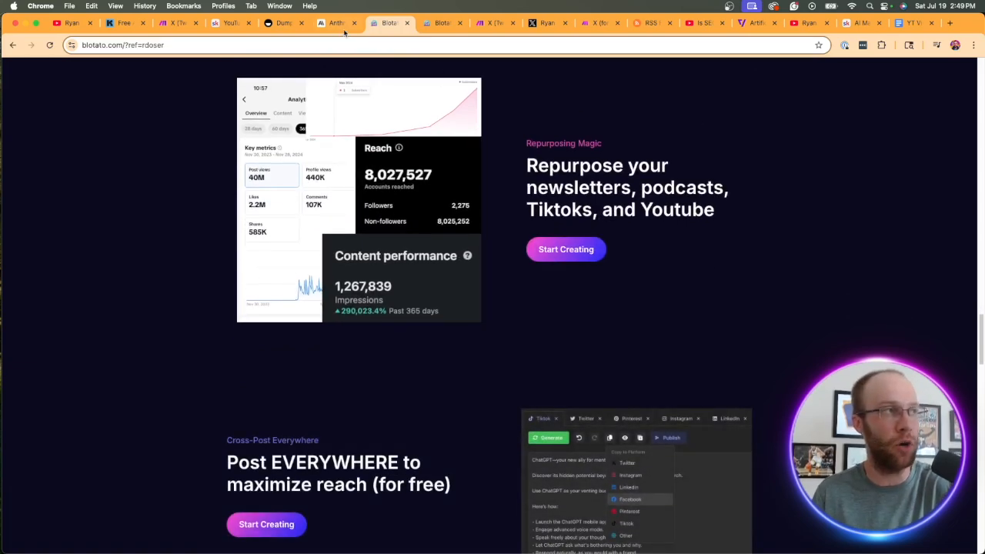
pyautogui.click(435, 24)
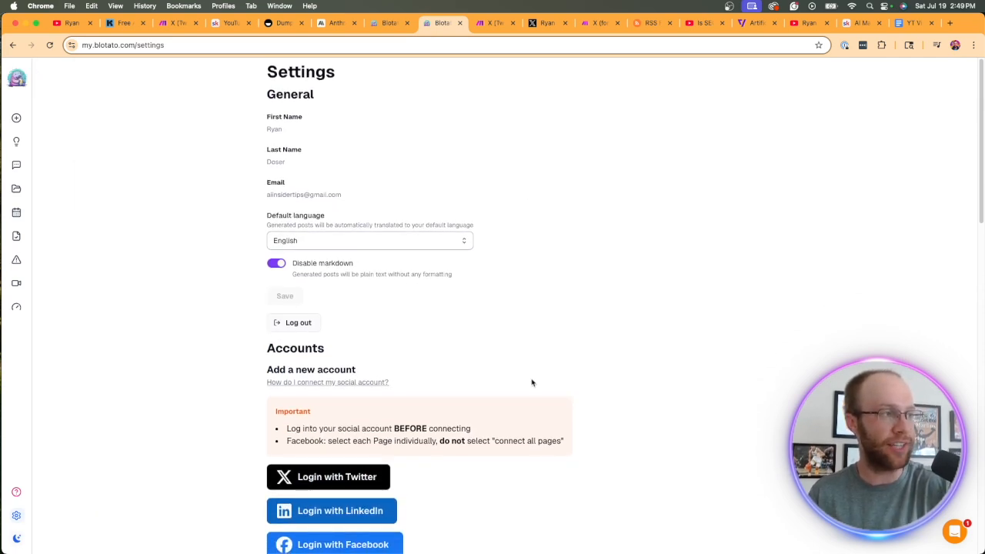
pyautogui.scroll(-10, 530, 380)
pyautogui.scroll(2, 435, 208)
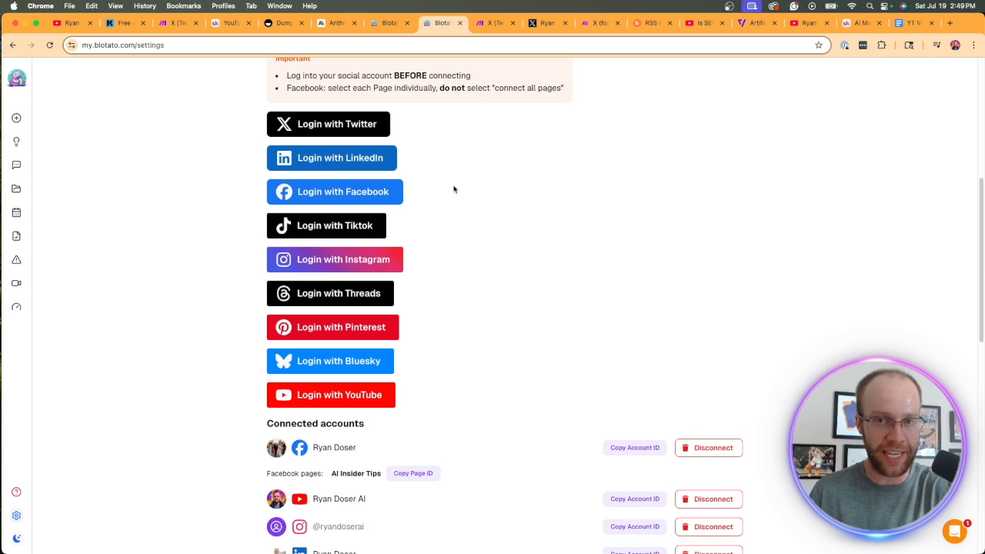
pyautogui.scroll(3, 454, 189)
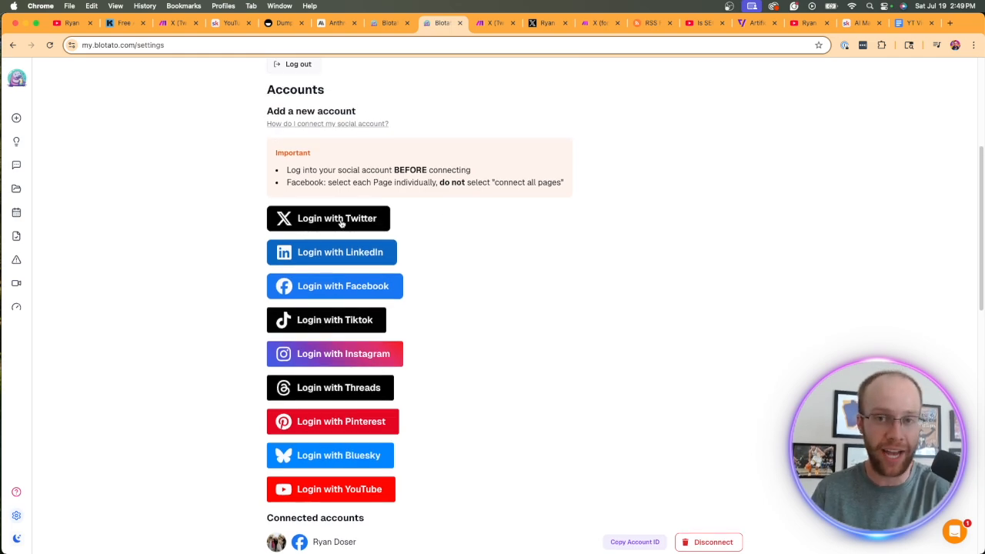
# Look through the connected accounts in Blotato's settings and locate the account ID of the connected X account
pyautogui.scroll(-10, 347, 217)
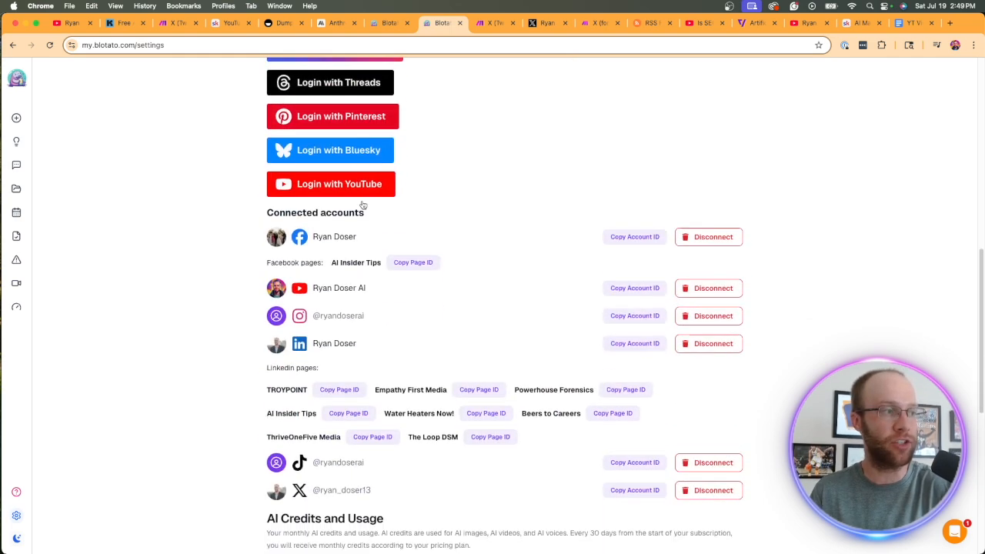
pyautogui.scroll(-6, 363, 205)
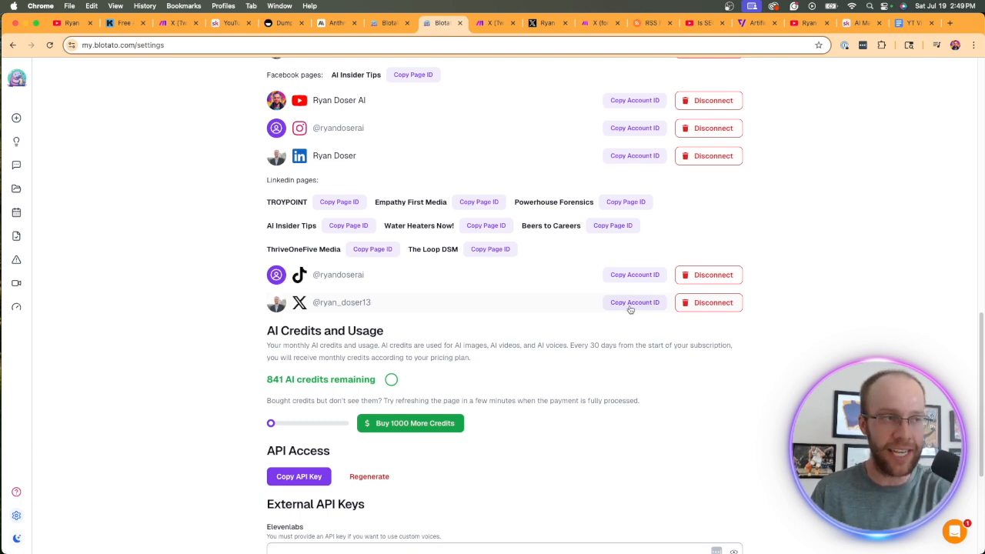
pyautogui.click(630, 305)
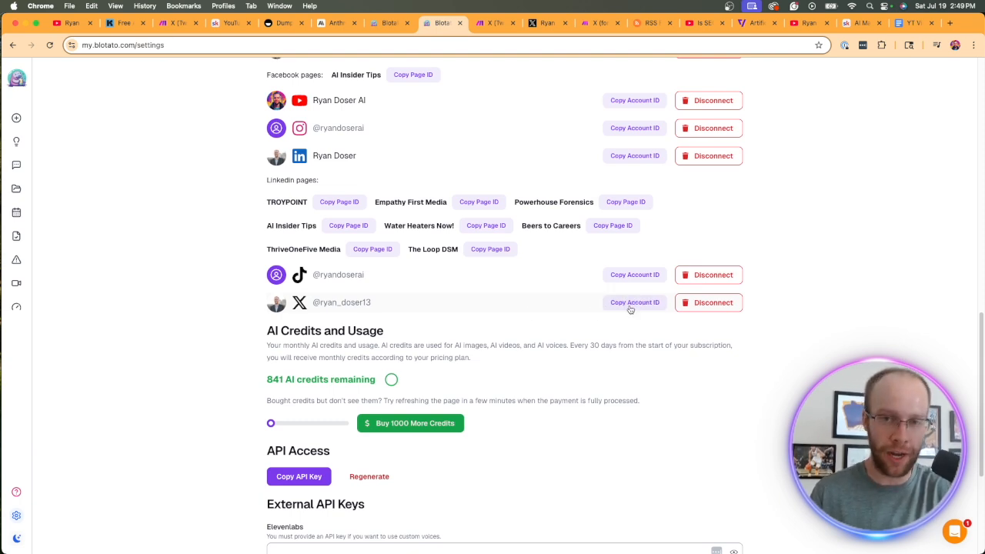
# In the Make scenario, add a Tools "Set multiple variables" module above the flow
pyautogui.click(177, 23)
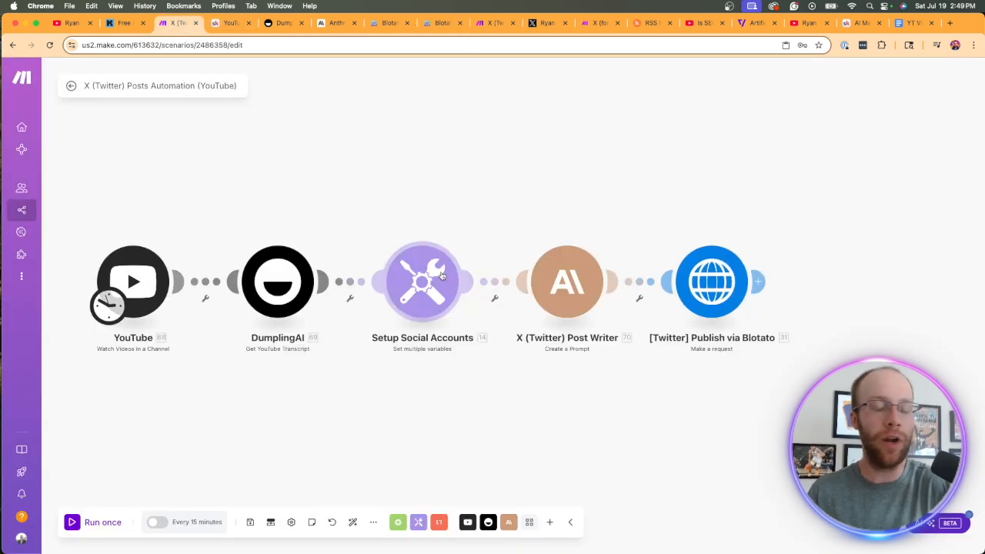
pyautogui.rightClick(403, 174)
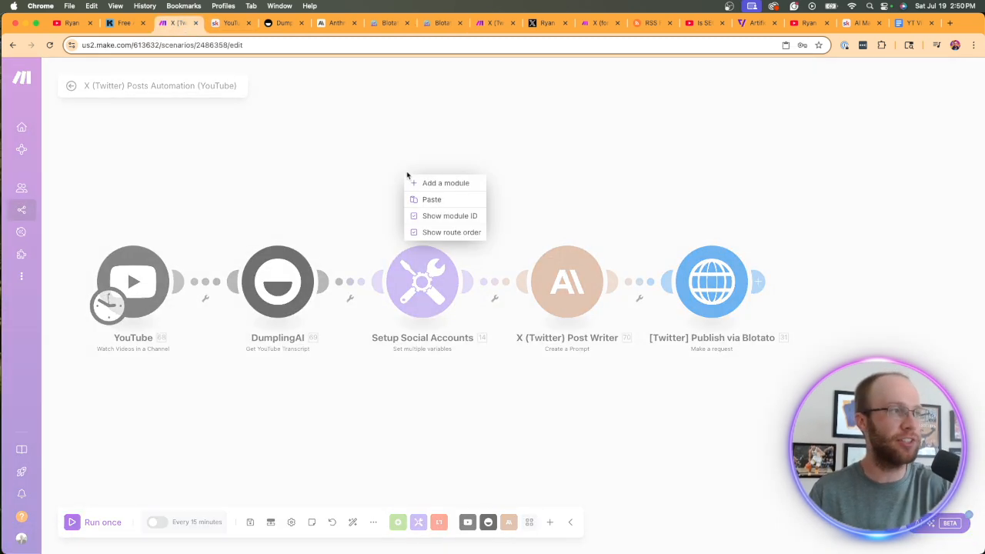
pyautogui.click(428, 182)
pyautogui.click(403, 194)
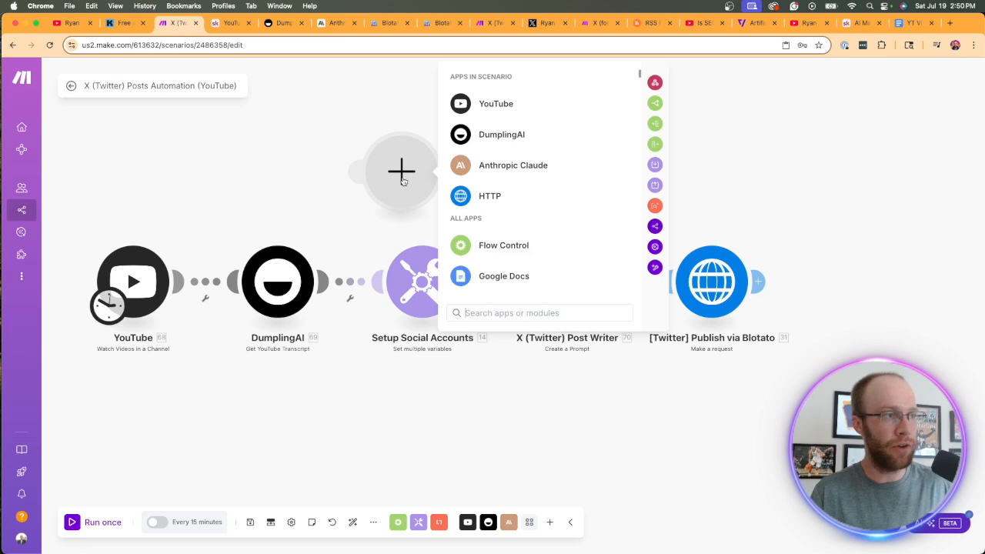
pyautogui.write('tools')
pyautogui.click(506, 238)
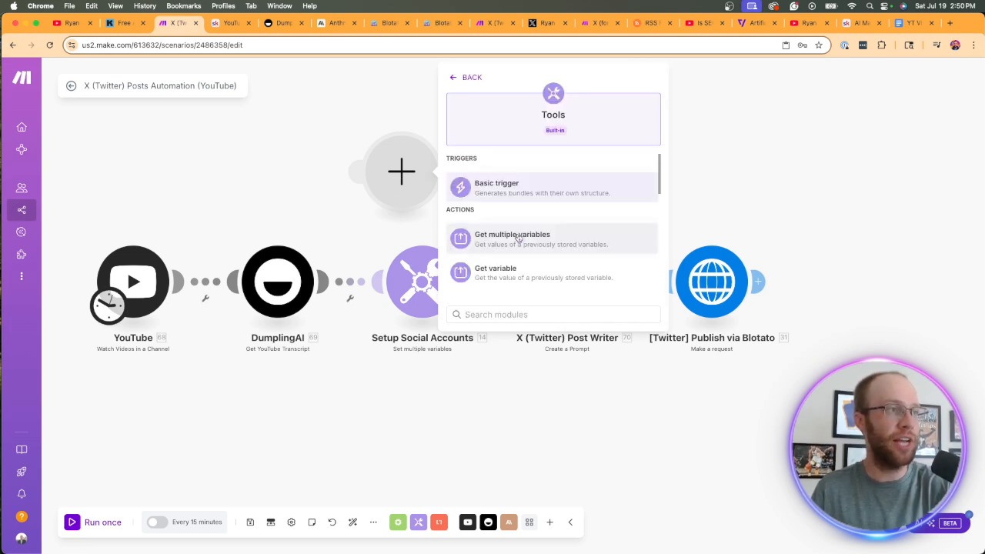
pyautogui.scroll(-3, 570, 239)
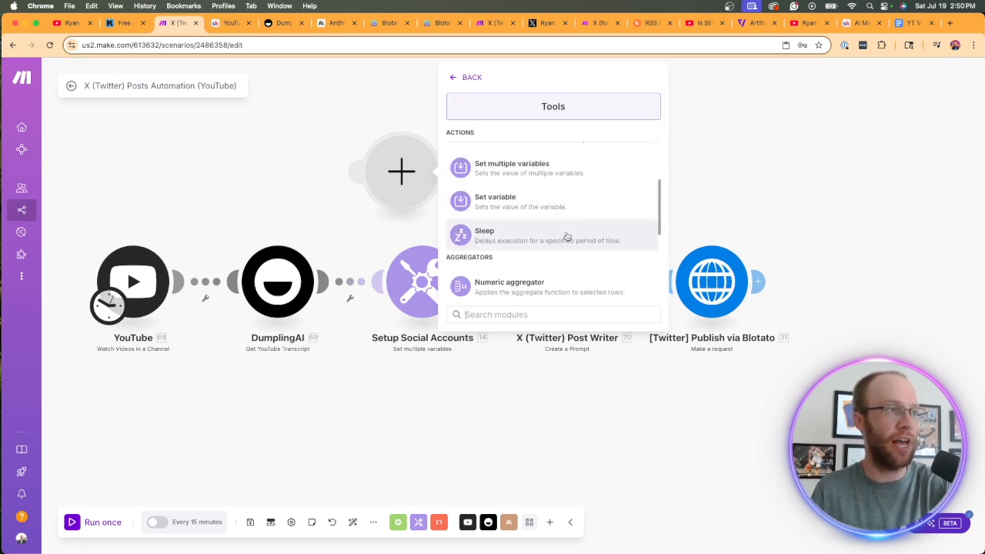
pyautogui.click(550, 177)
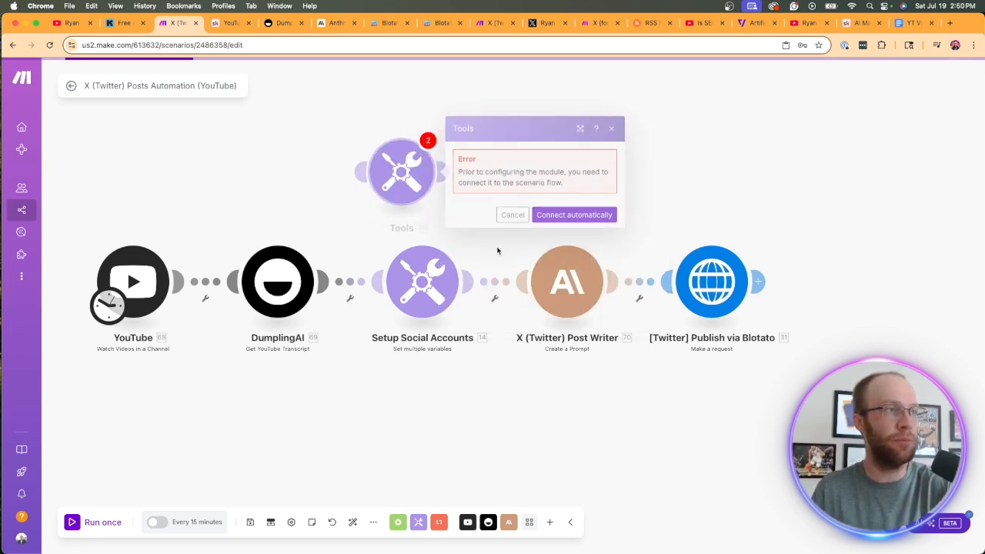
# Dismiss the new Tools module's settings and delete the module from above the flow
pyautogui.click(611, 129)
pyautogui.rightClick(419, 165)
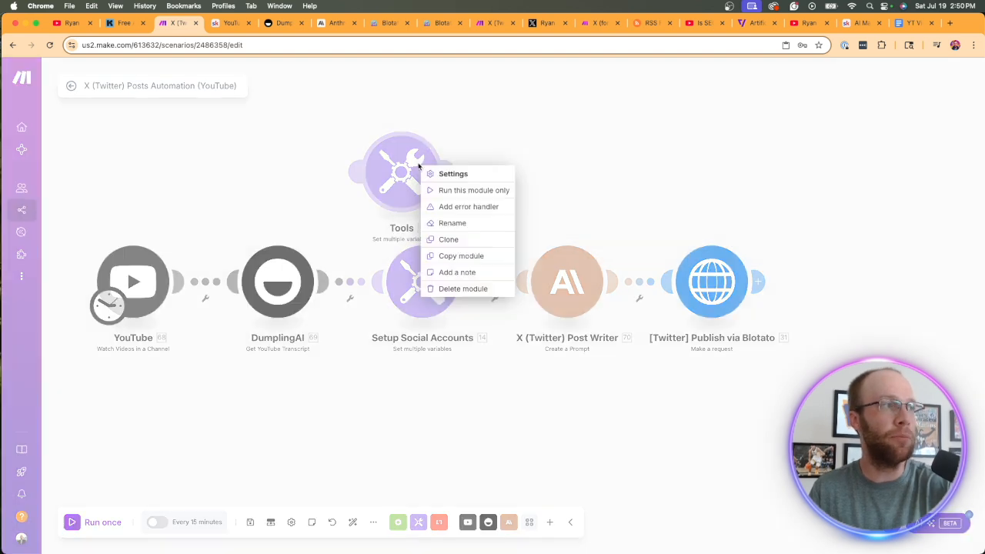
pyautogui.click(458, 288)
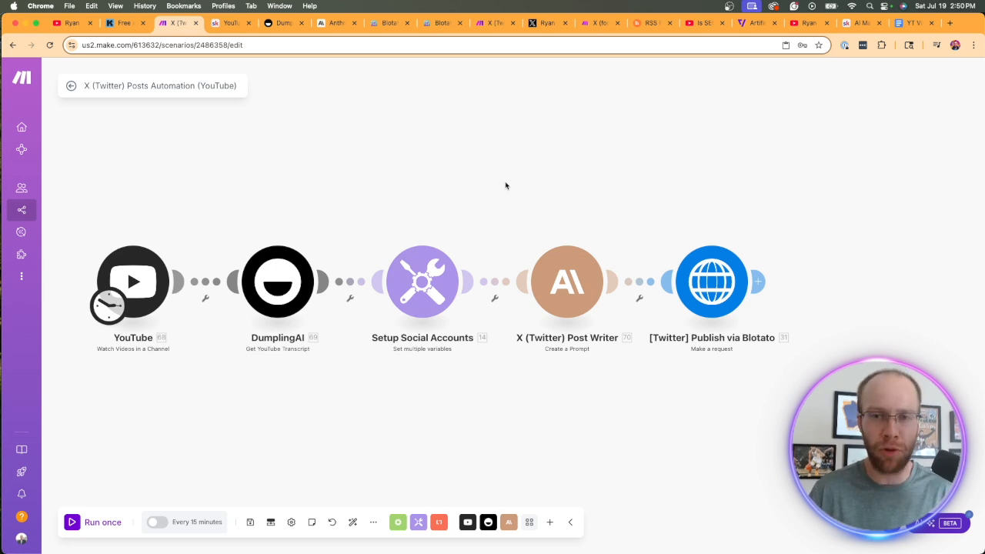
# Open the Setup Social Accounts module and review its variables, including twitter_id and blotato_api_key
pyautogui.click(435, 279)
pyautogui.scroll(-10, 594, 247)
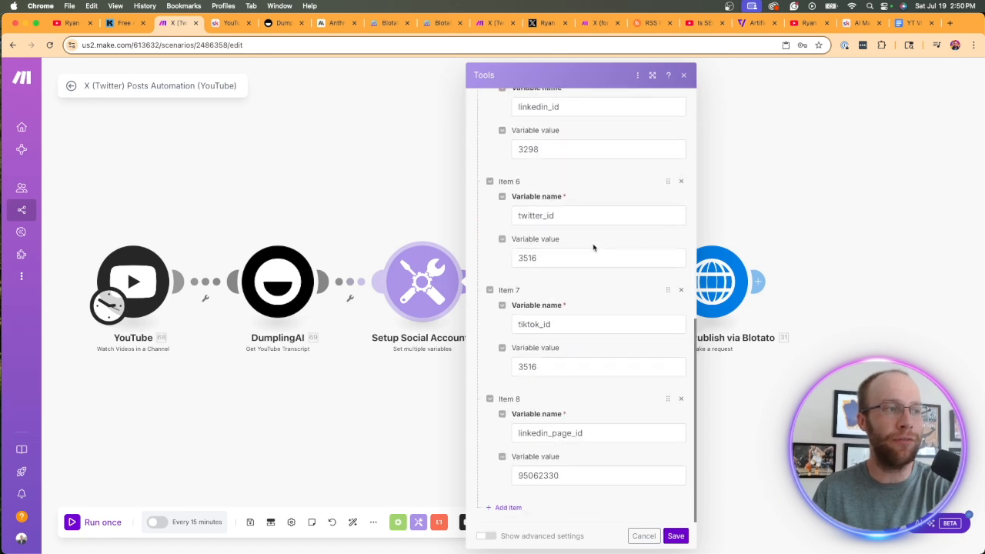
pyautogui.scroll(10, 624, 269)
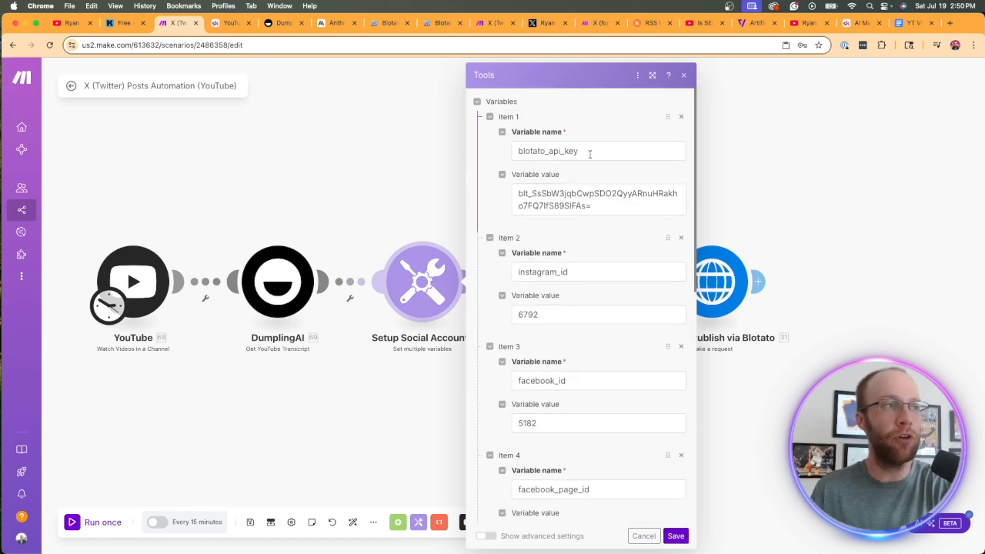
pyautogui.click(590, 152)
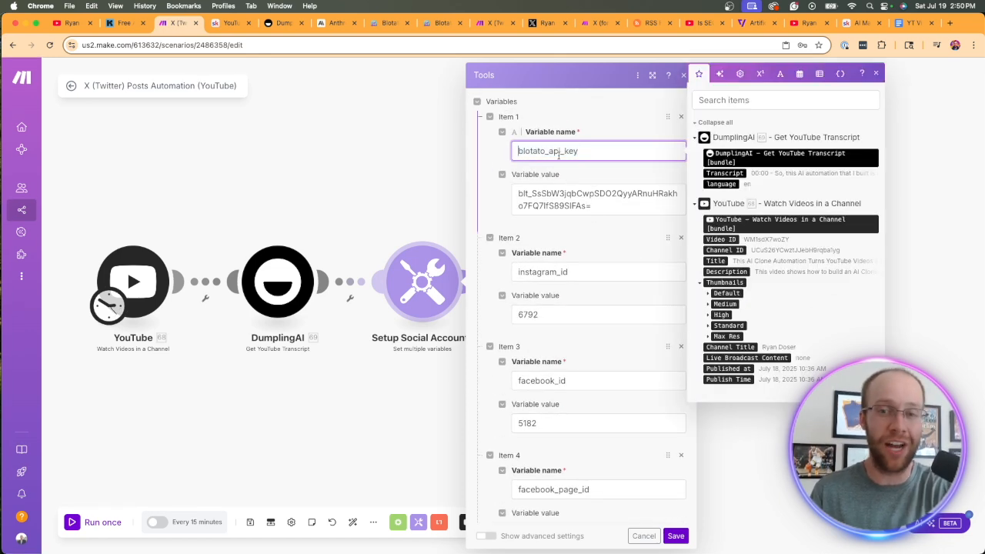
# Copy the API key from the API Access section of Blotato's settings
pyautogui.click(389, 23)
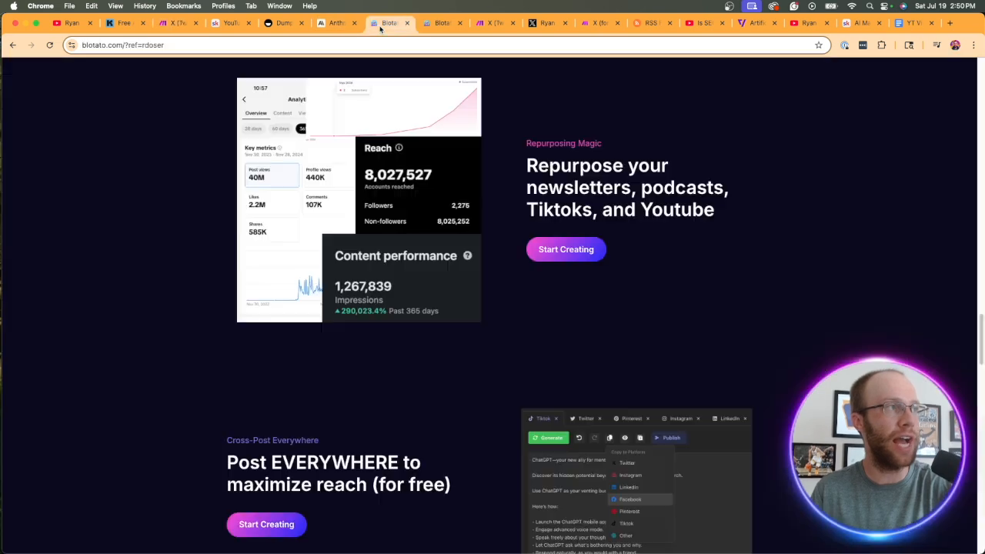
pyautogui.click(437, 25)
pyautogui.scroll(-5, 368, 285)
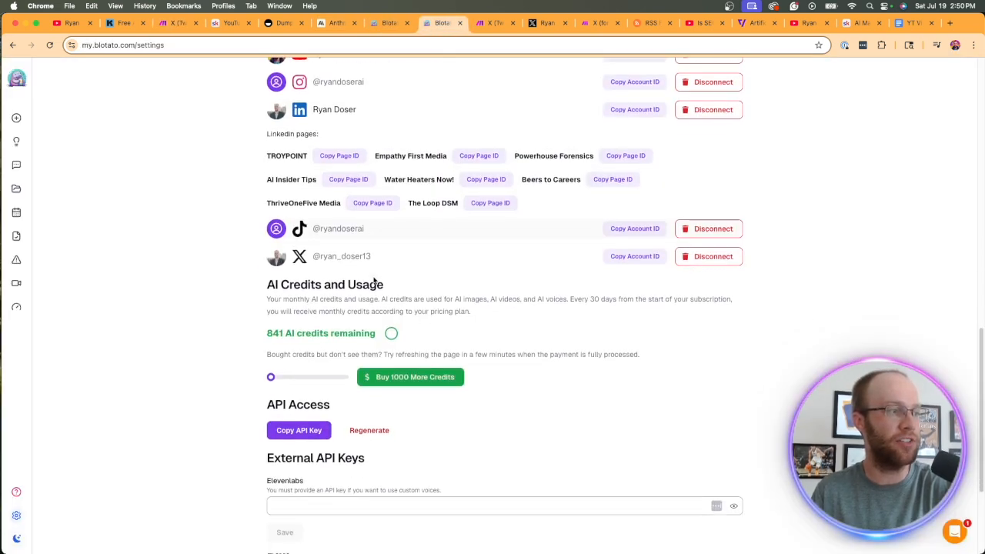
pyautogui.click(292, 290)
pyautogui.moveTo(352, 272); pyautogui.dragTo(254, 267)
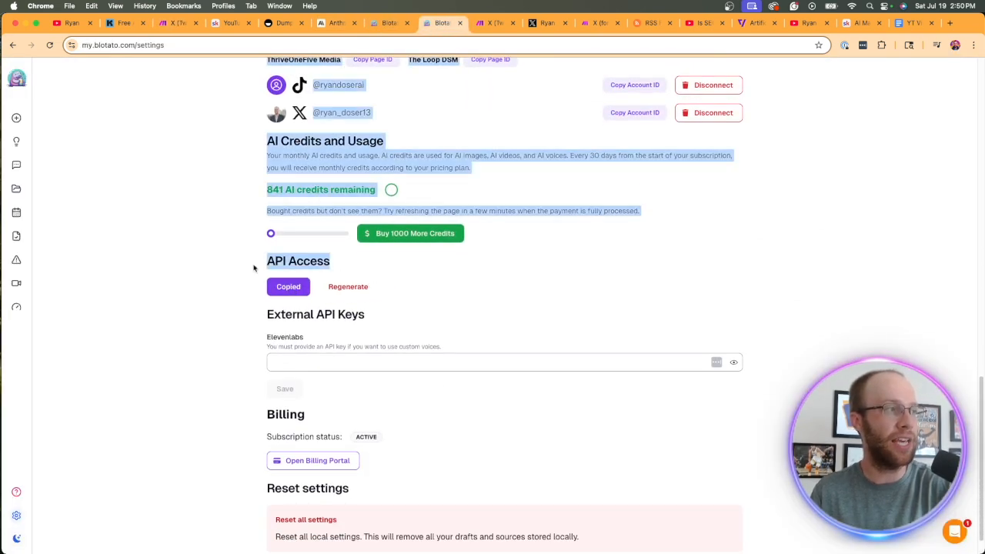
pyautogui.click(237, 267)
# In Make's Setup Social Accounts module, replace the blotato_api_key variable's value with the copied Blotato API key
pyautogui.click(176, 23)
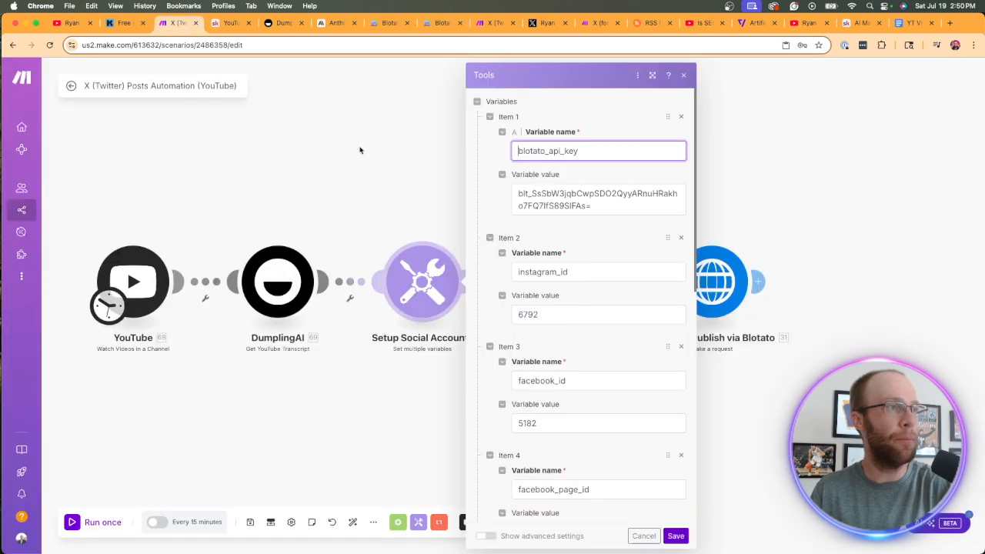
pyautogui.click(595, 206)
pyautogui.moveTo(595, 206); pyautogui.dragTo(506, 194)
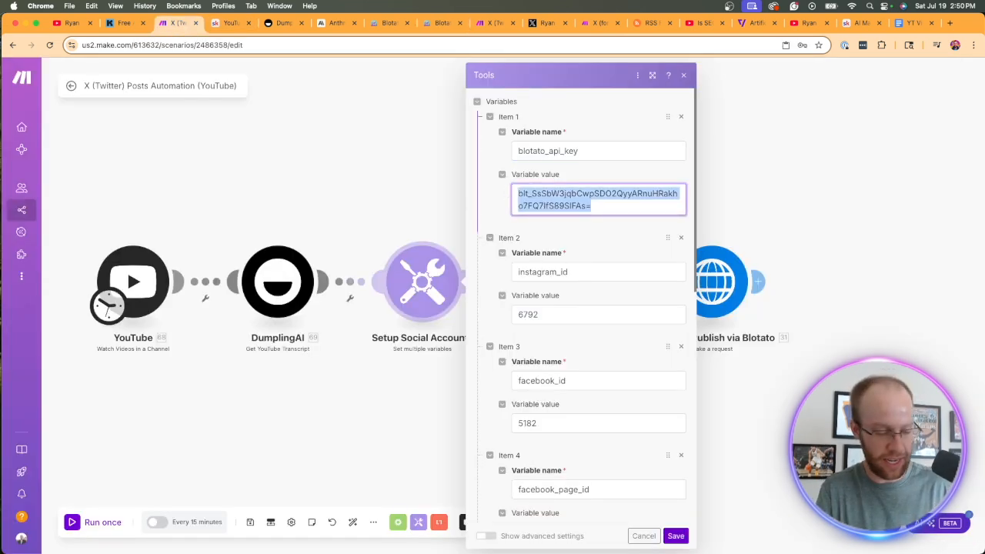
pyautogui.hotkey('ctrl', 'v')
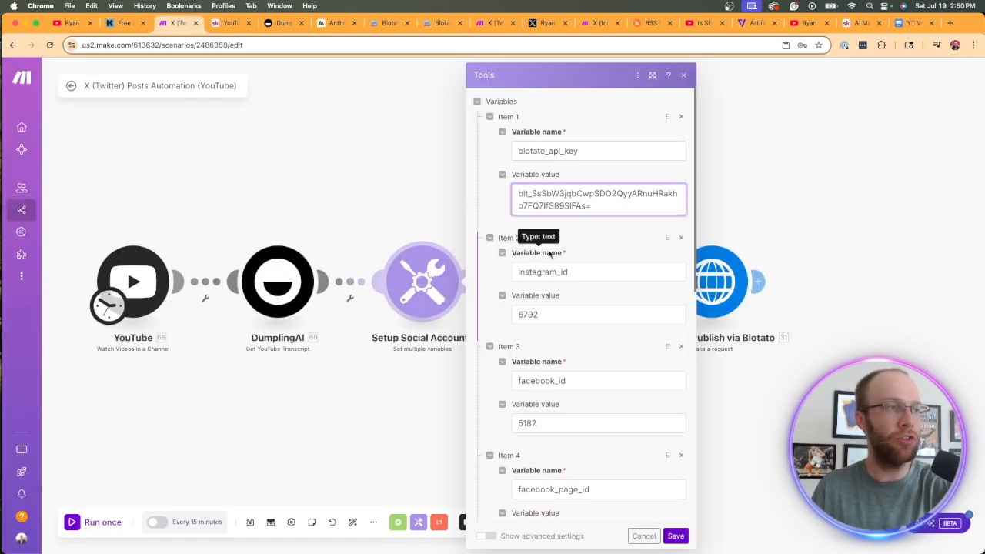
# Review the social account variables from instagram_id through twitter_id in the Setup Social Accounts module
pyautogui.scroll(-1, 562, 235)
pyautogui.doubleClick(523, 244)
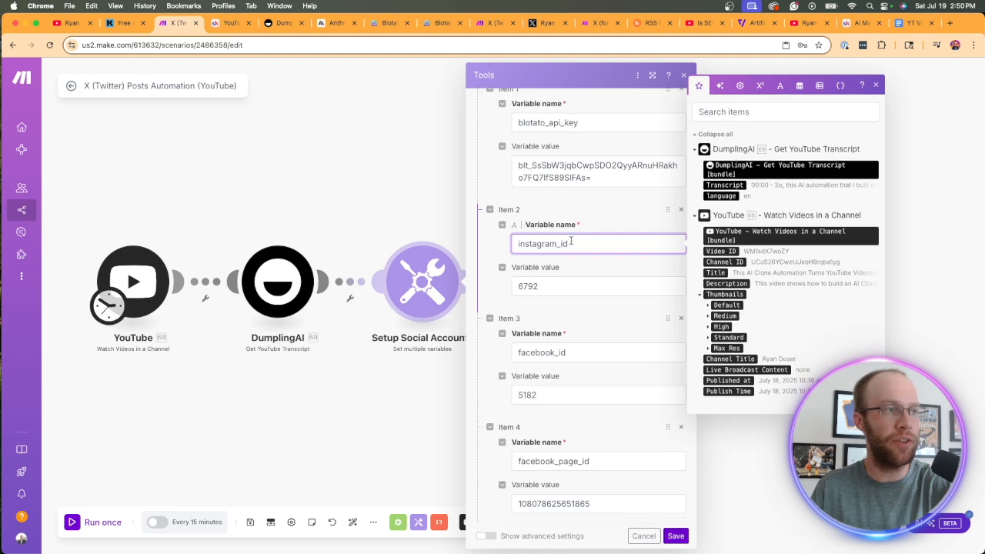
pyautogui.scroll(-5, 557, 215)
pyautogui.scroll(-8, 557, 216)
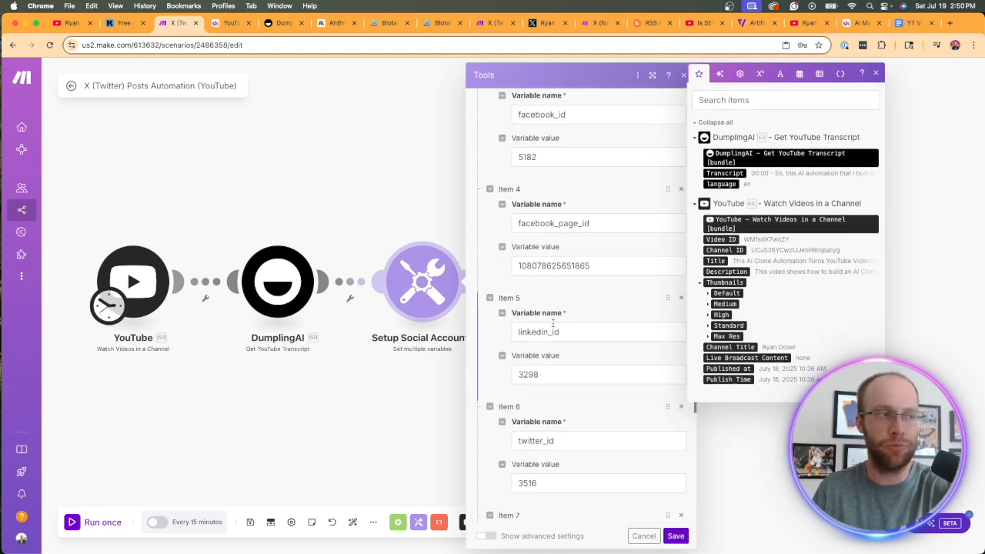
pyautogui.moveTo(562, 275); pyautogui.dragTo(516, 275)
pyautogui.click(558, 274)
pyautogui.click(558, 273)
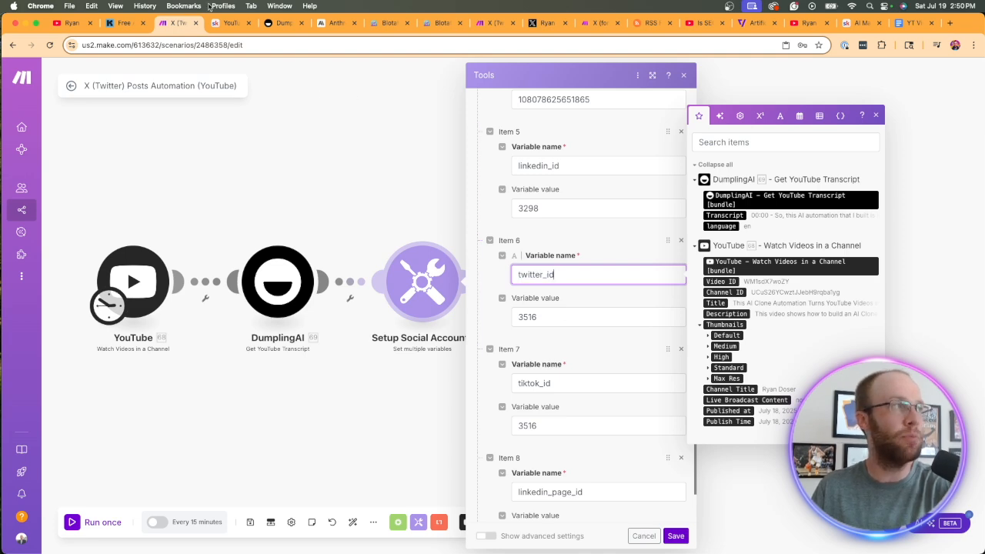
# Copy the connected X account's ID from Blotato's settings
pyautogui.click(225, 26)
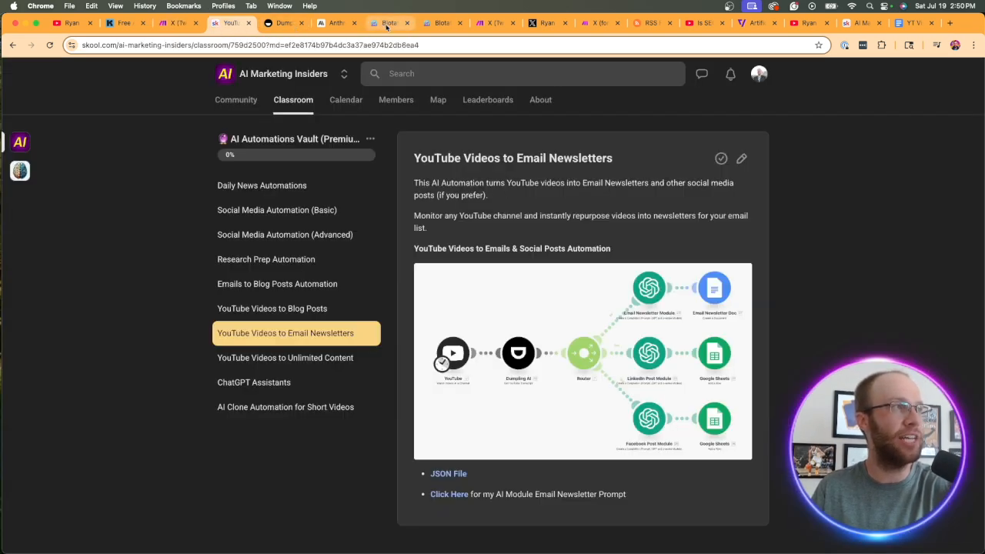
pyautogui.click(444, 24)
pyautogui.scroll(5, 519, 288)
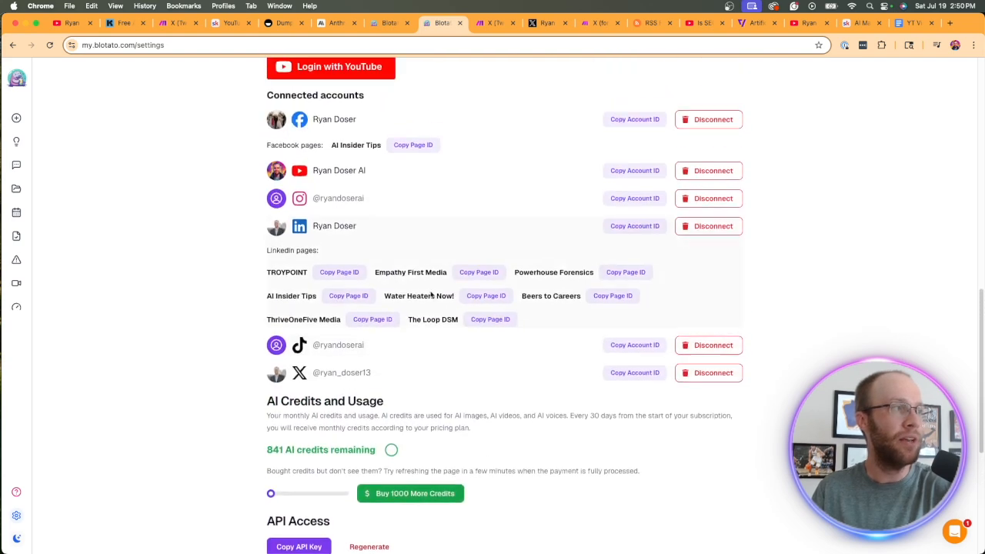
pyautogui.scroll(-4, 323, 248)
pyautogui.click(635, 227)
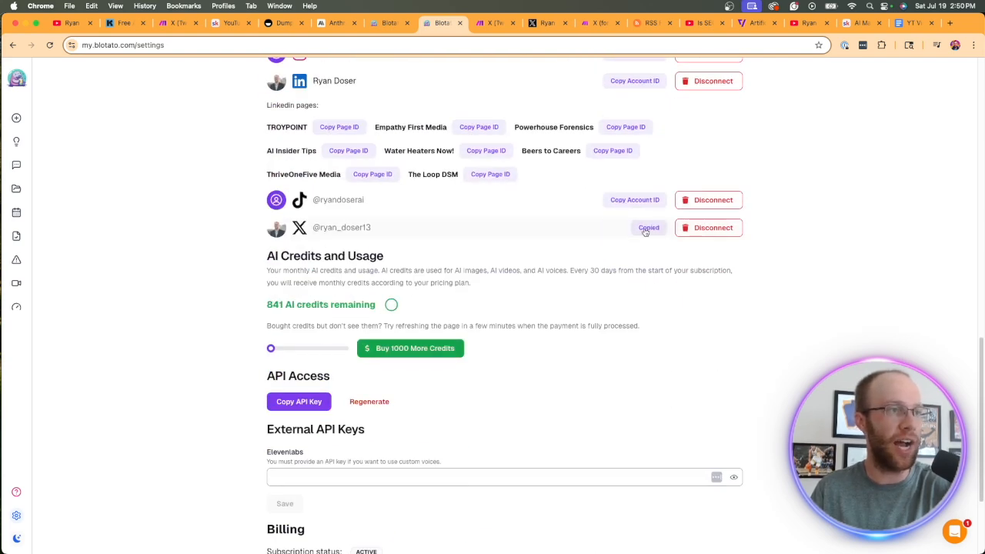
# In Make's Setup Social Accounts module, replace the twitter_id variable's value with the X account ID from Blotato
pyautogui.click(174, 24)
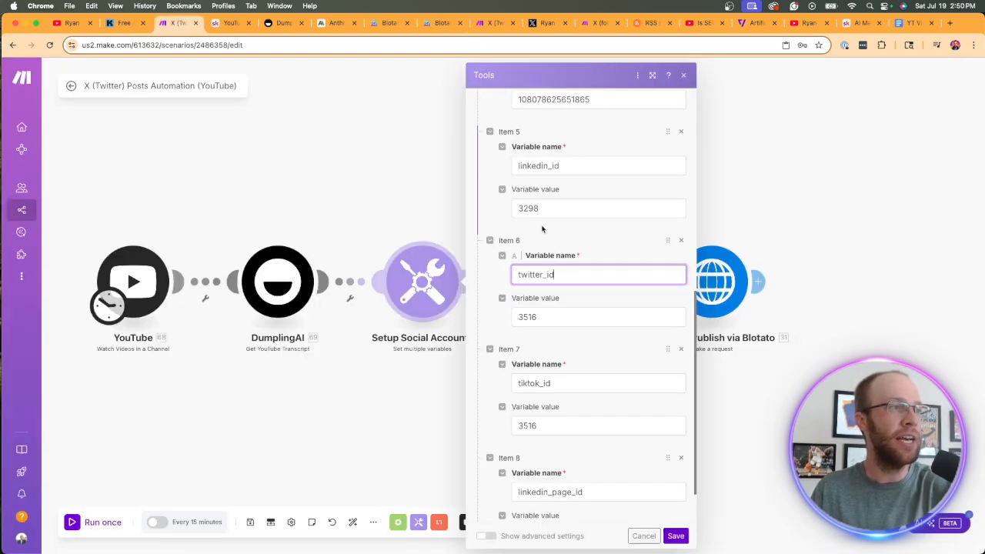
pyautogui.click(572, 313)
pyautogui.doubleClick(572, 312)
pyautogui.press('super+c')
pyautogui.press('BackSpace')
pyautogui.press('super+v')
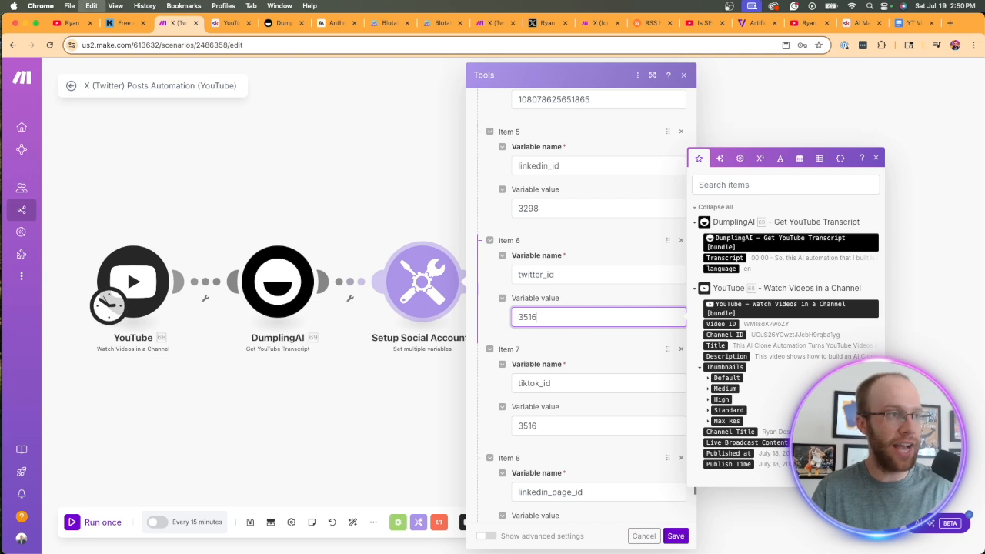
pyautogui.moveTo(561, 303); pyautogui.dragTo(510, 299)
pyautogui.click(574, 303)
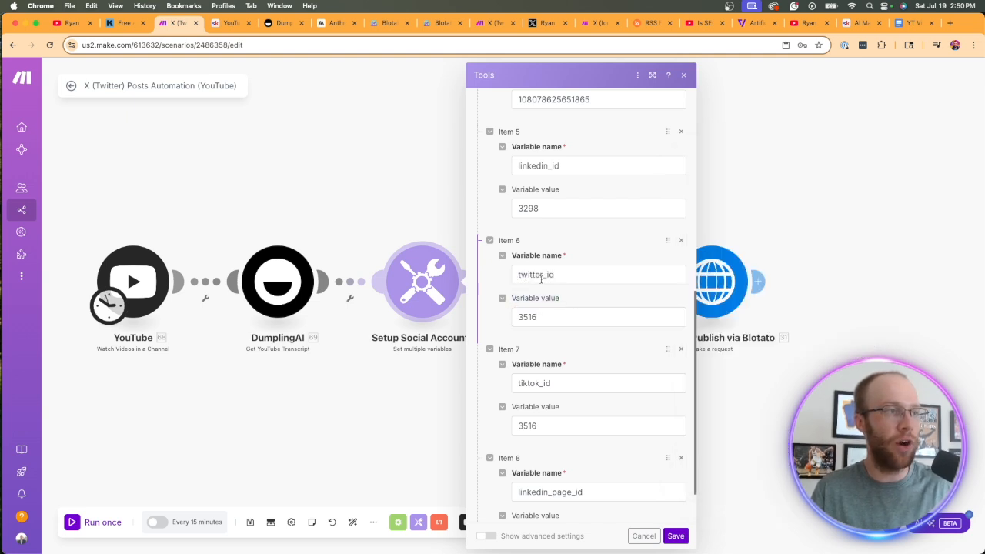
# Check the remaining account variables and save the Setup Social Accounts module
pyautogui.scroll(-1, 590, 418)
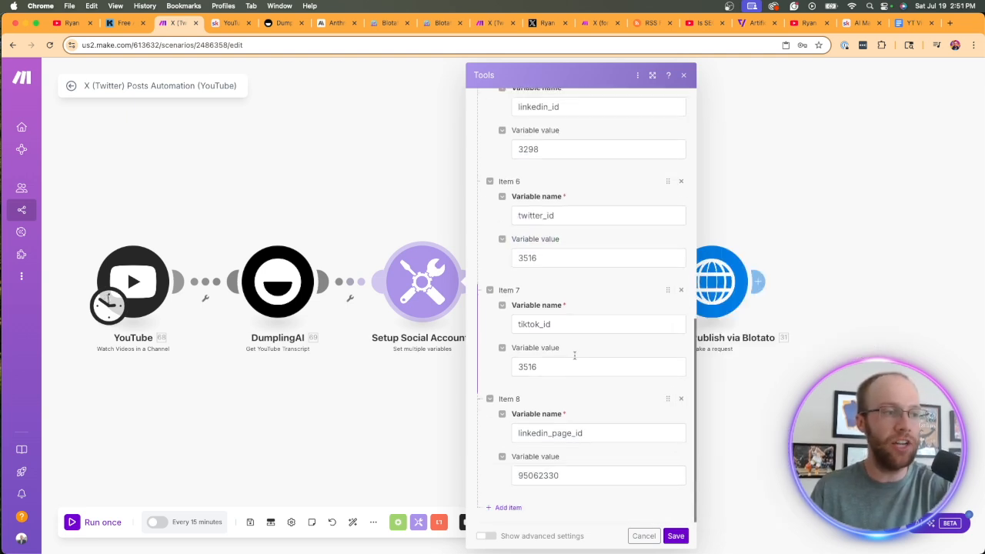
pyautogui.scroll(4, 576, 354)
pyautogui.scroll(1, 561, 373)
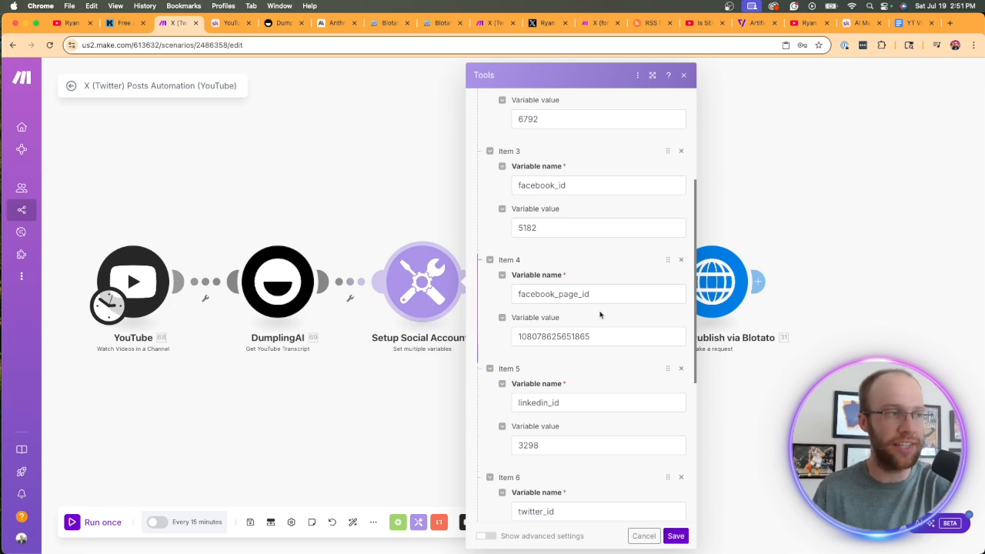
pyautogui.click(676, 537)
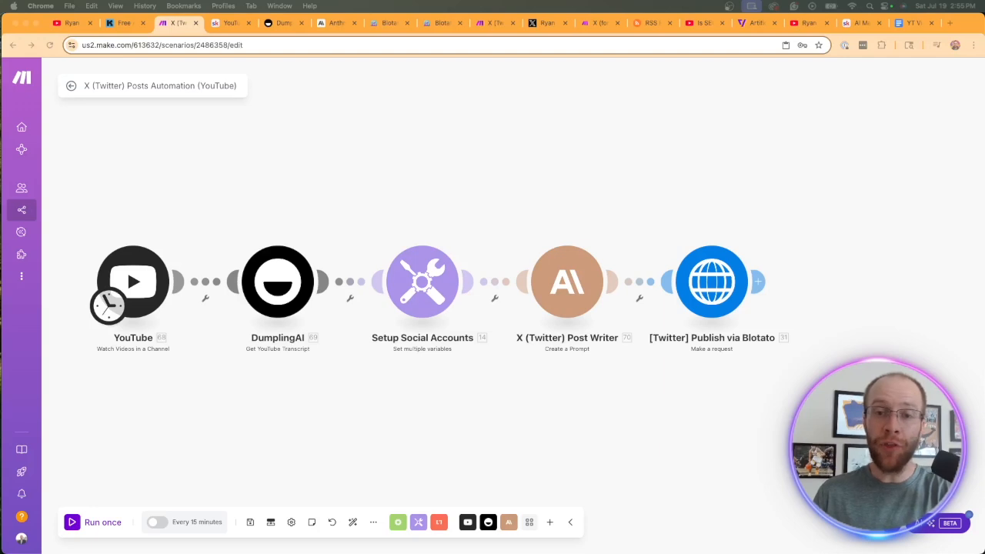
# Add a standalone Anthropic Claude "Create a Prompt" module above the scenario flow and delete it again
pyautogui.click(553, 179)
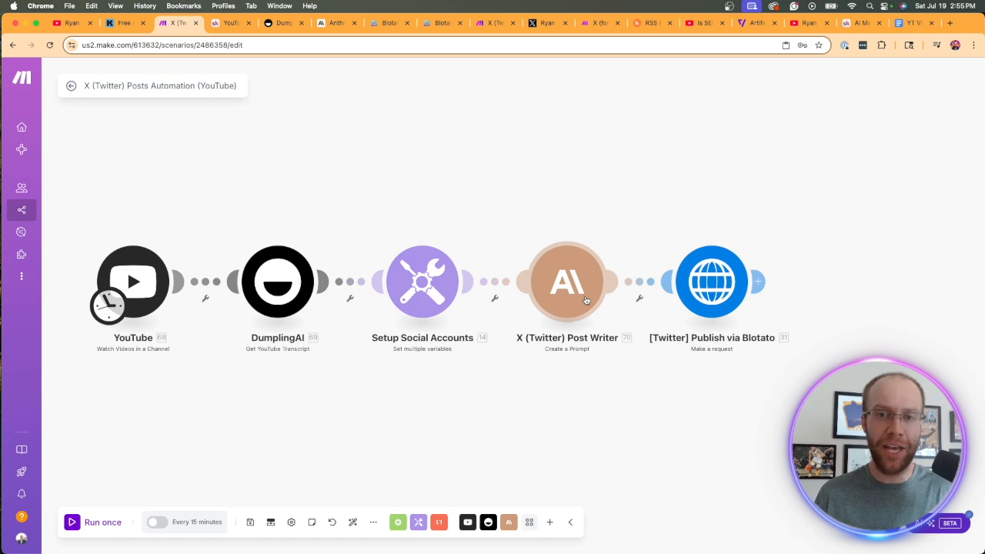
pyautogui.rightClick(523, 179)
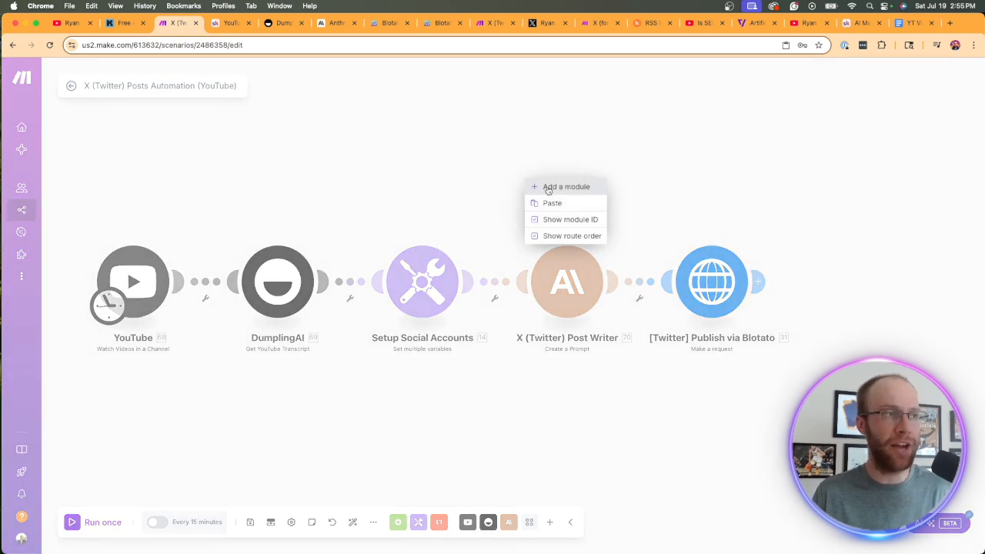
pyautogui.click(549, 191)
pyautogui.click(516, 196)
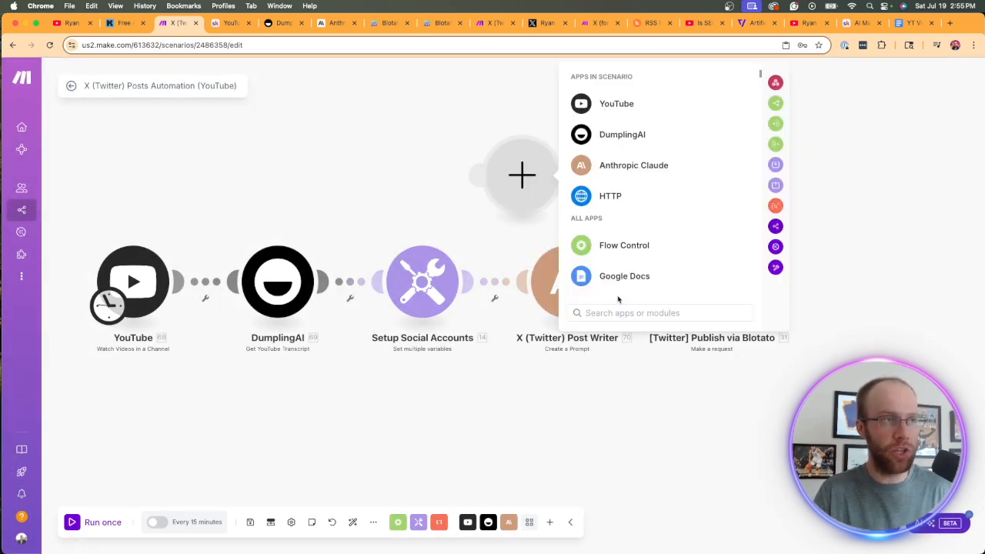
pyautogui.write('anthr')
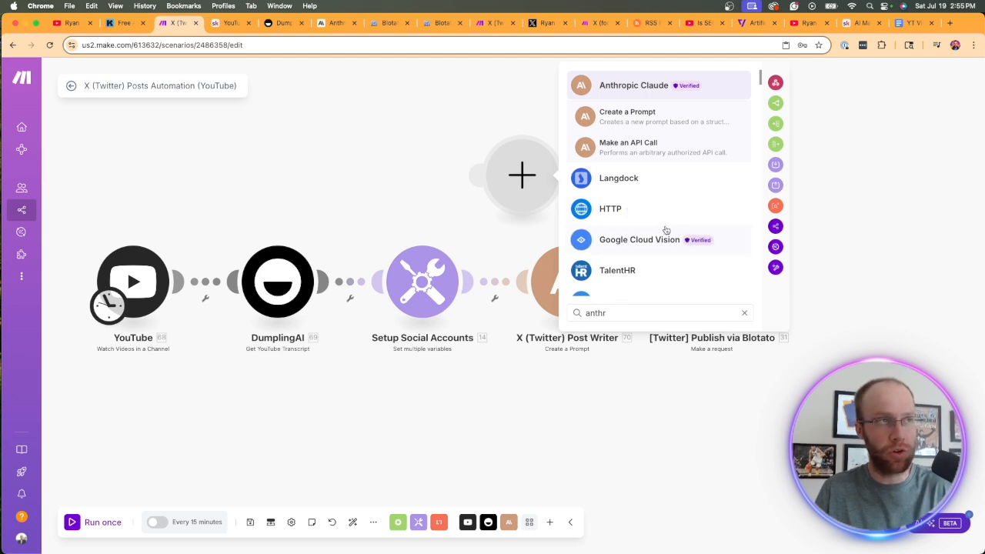
pyautogui.click(618, 113)
pyautogui.rightClick(528, 177)
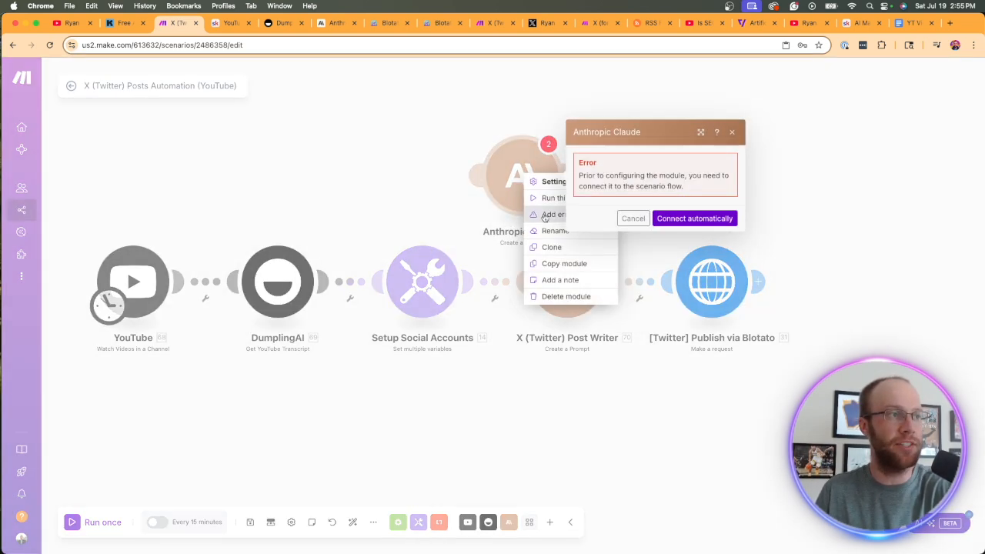
pyautogui.click(556, 297)
# Open a new Anthropic Claude connection form from the X (Twitter) Post Writer module
pyautogui.click(568, 284)
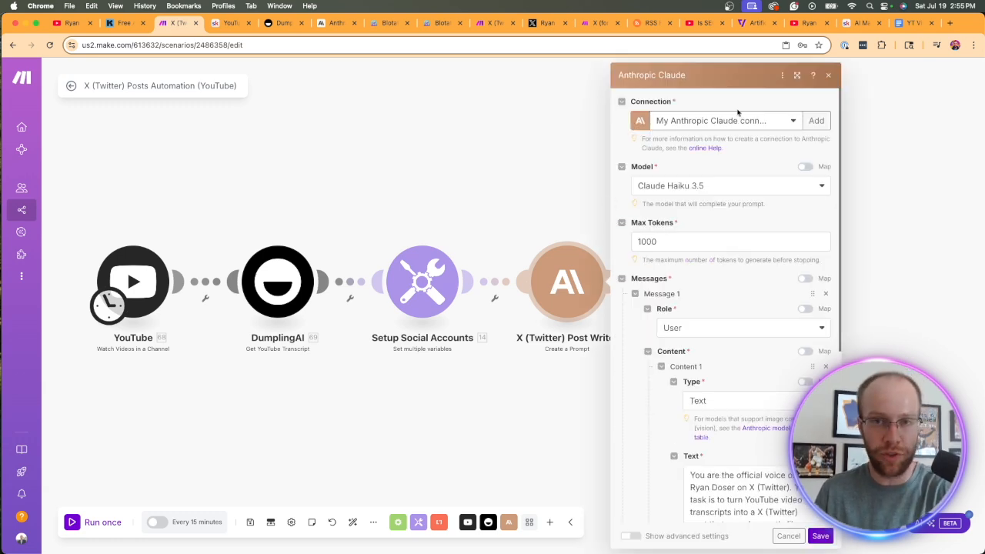
pyautogui.click(816, 121)
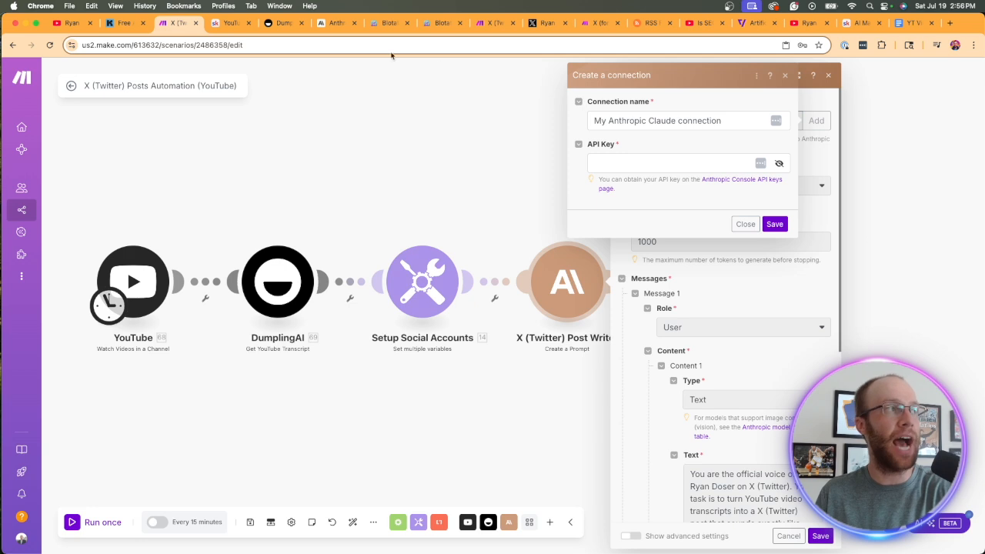
# Switch to the Anthropic Console at console.anthropic.com and check the credit balance in the billing settings
pyautogui.click(336, 23)
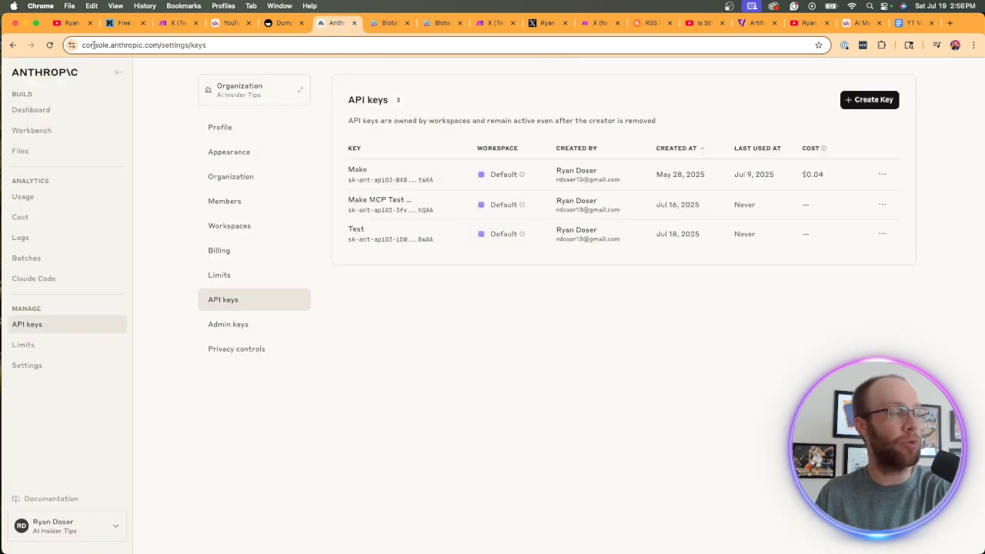
pyautogui.moveTo(85, 46); pyautogui.dragTo(159, 47)
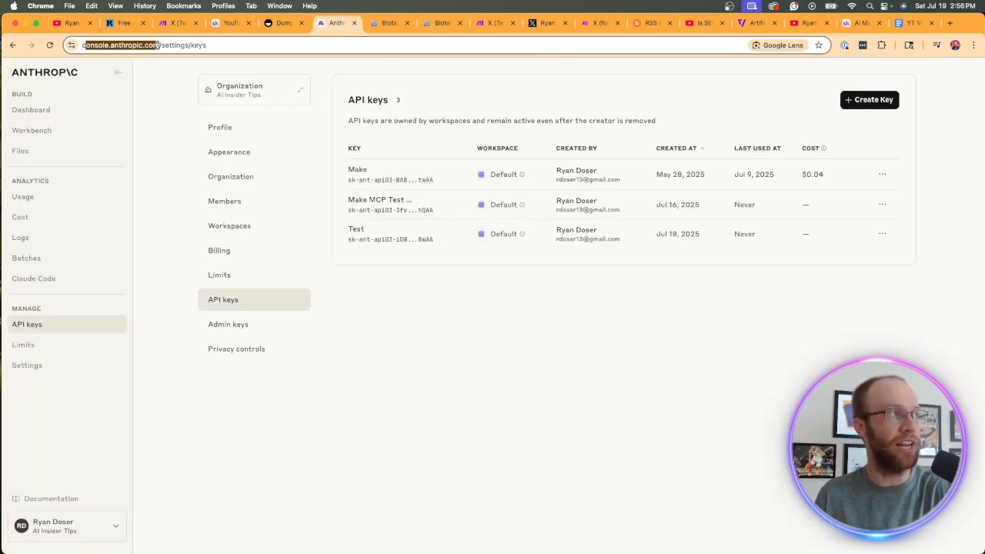
pyautogui.click(159, 47)
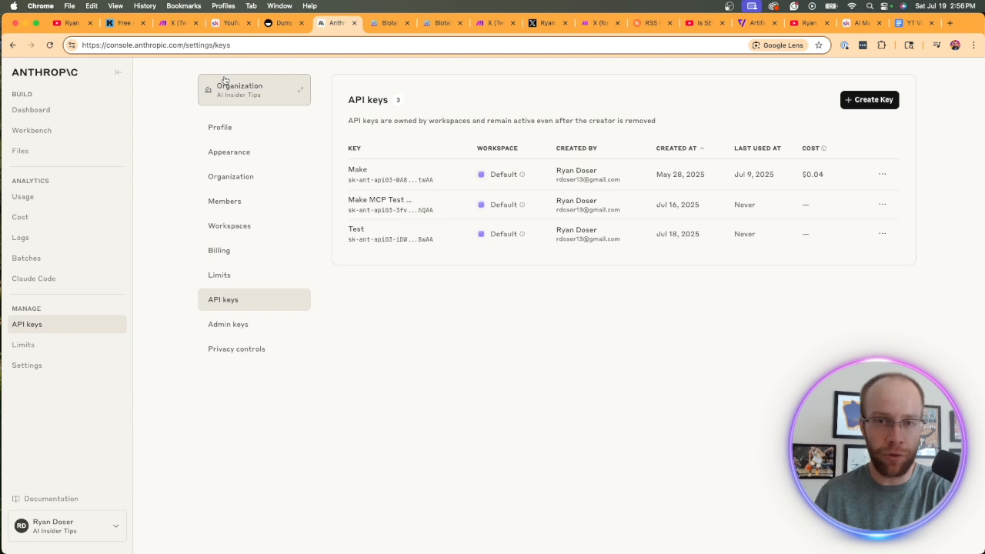
pyautogui.click(223, 249)
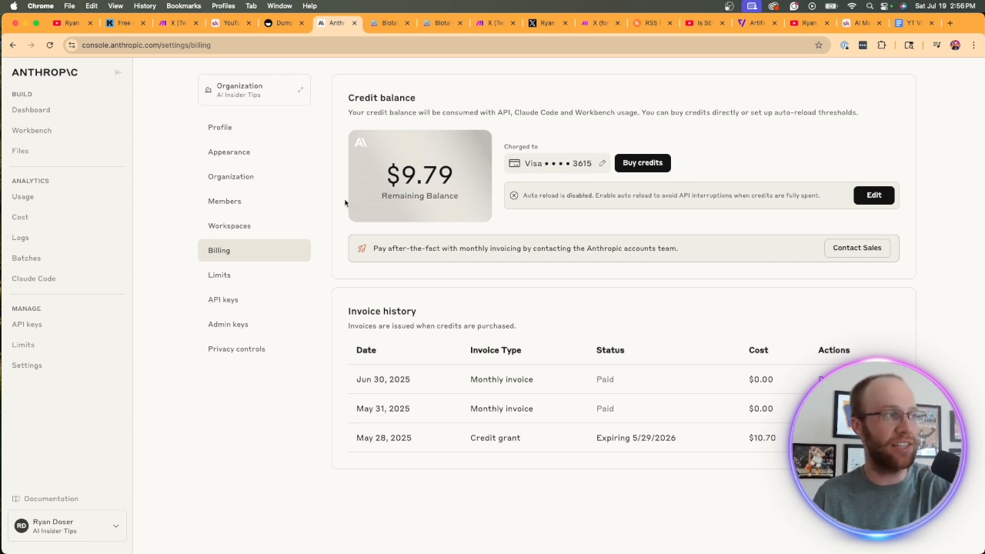
# Create an Anthropic API key named "T4st" in the Default workspace and copy it
pyautogui.click(236, 303)
pyautogui.click(855, 102)
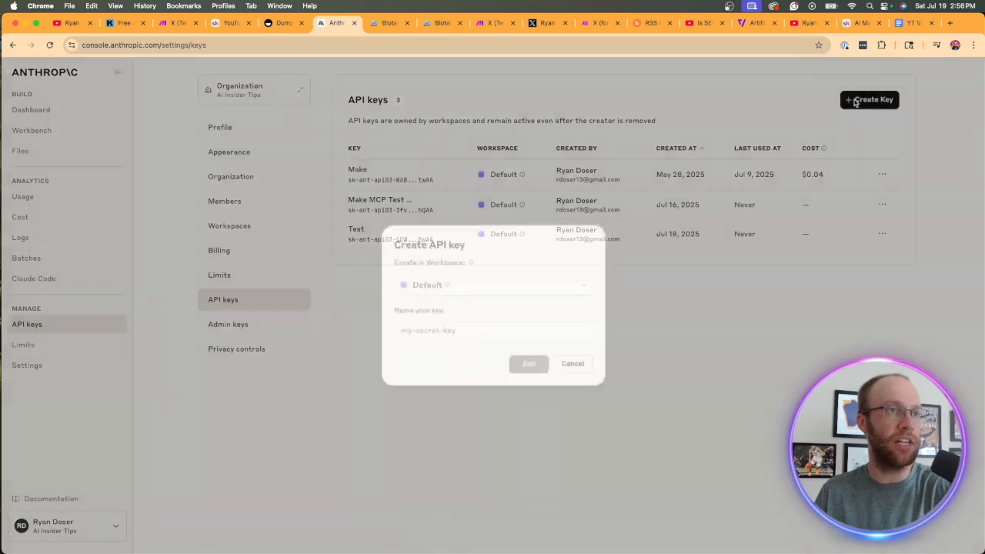
pyautogui.click(414, 330)
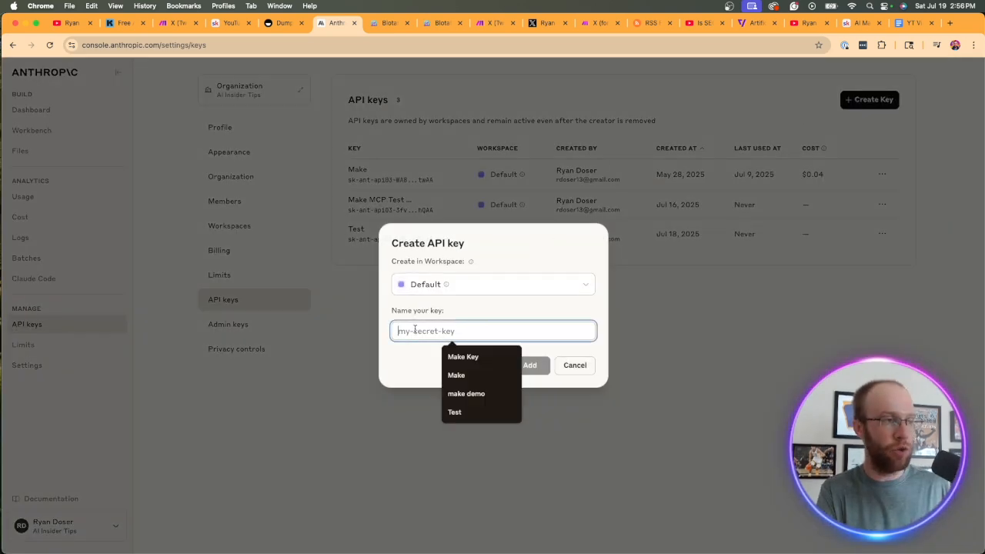
pyautogui.write('T4st')
pyautogui.click(528, 363)
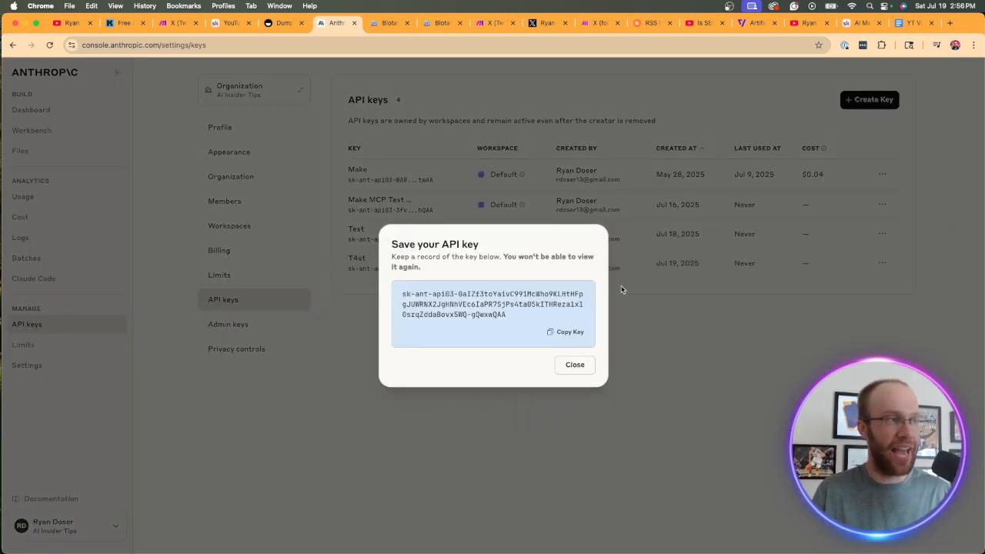
pyautogui.click(555, 331)
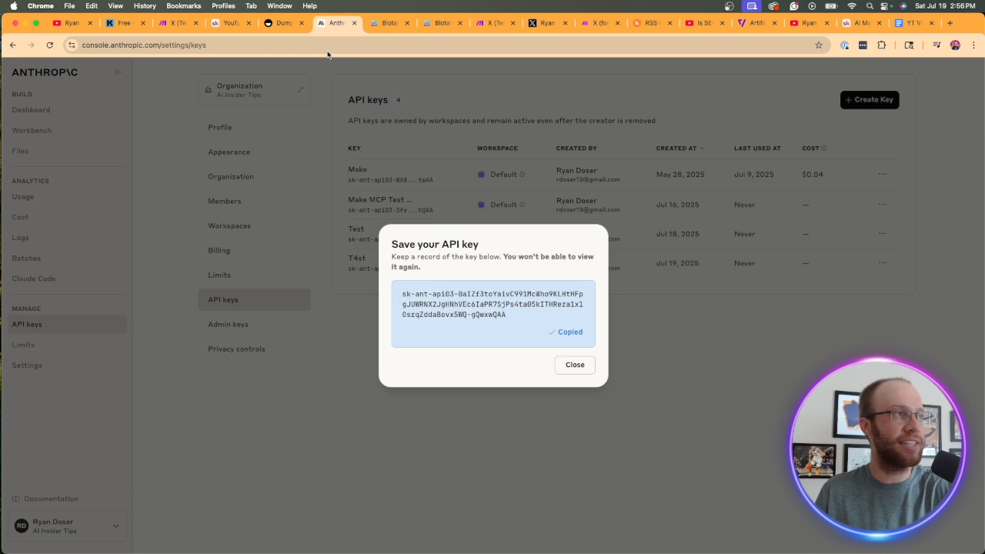
# Enter the copied Anthropic API key in Make's new Claude connection form and close the form without saving
pyautogui.click(185, 23)
pyautogui.click(631, 162)
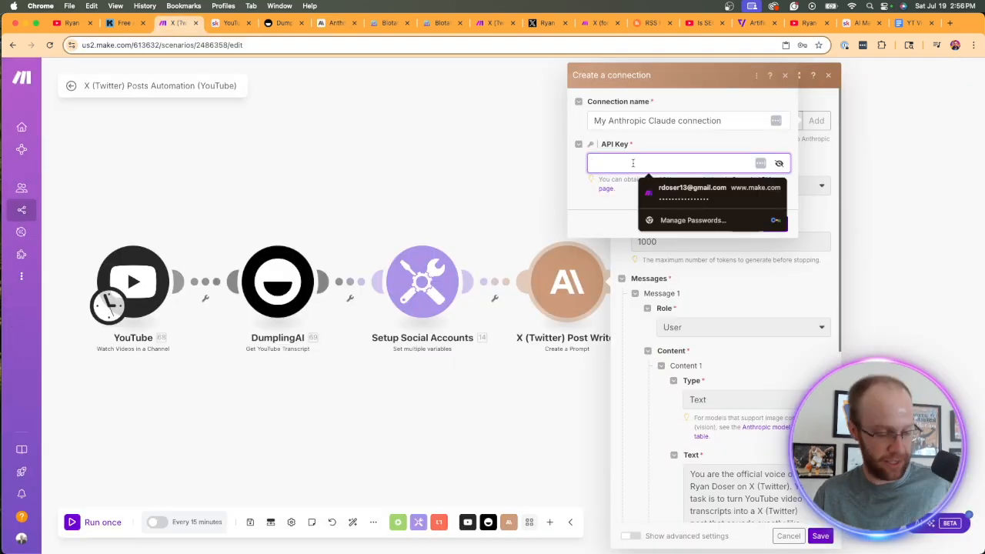
pyautogui.hotkey('ctrl', 'v')
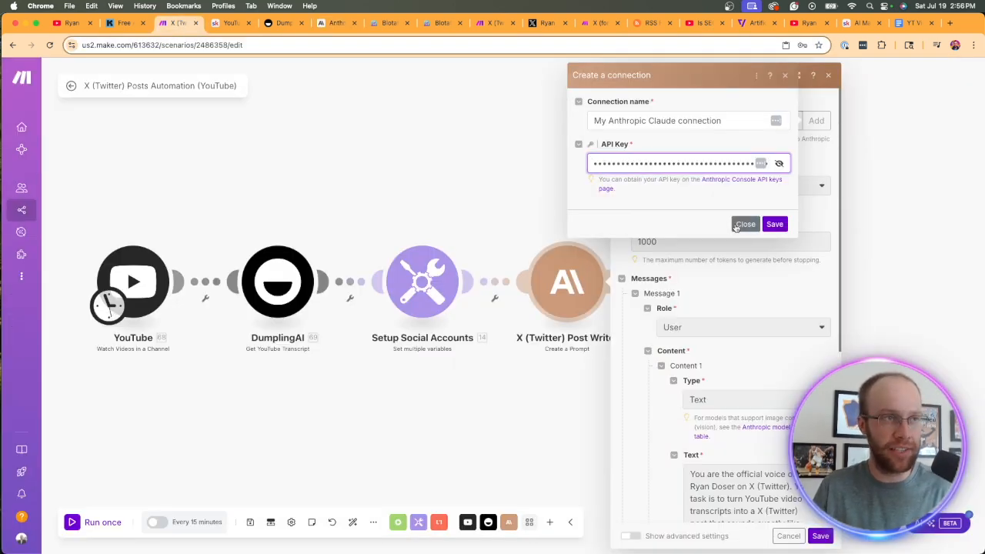
pyautogui.click(737, 227)
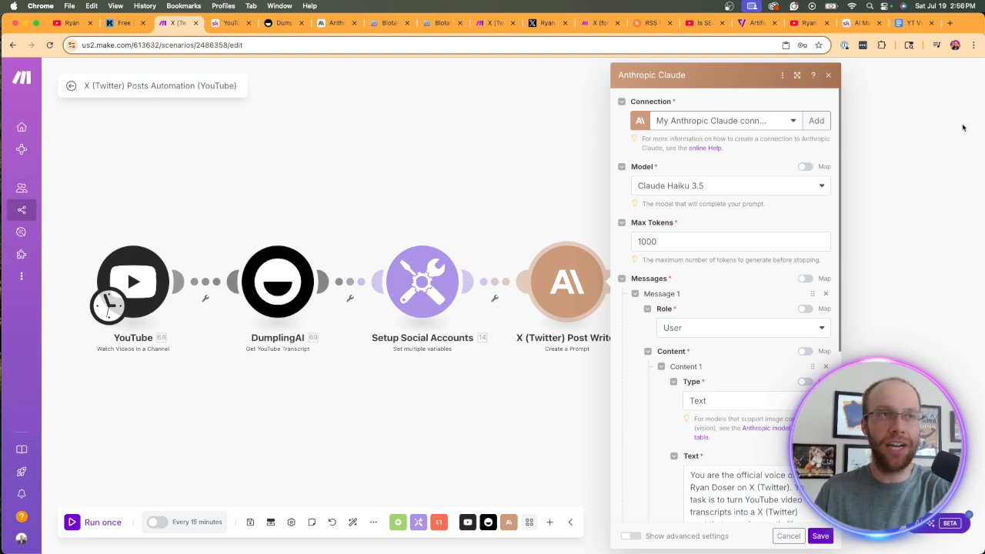
# Select Claude Haiku 3.5 as the Post Writer's model and check the Max Tokens setting
pyautogui.moveTo(968, 24); pyautogui.dragTo(898, 25)
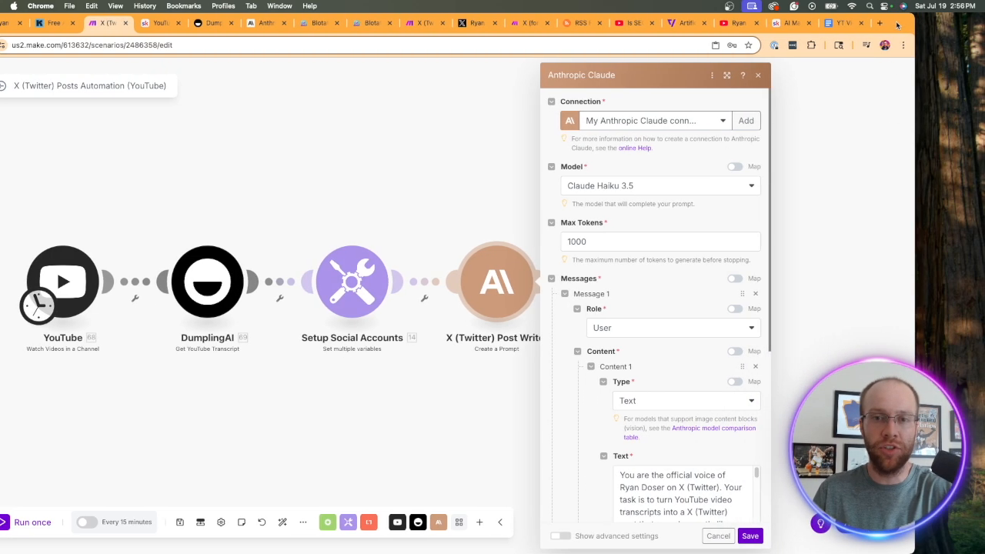
pyautogui.click(649, 194)
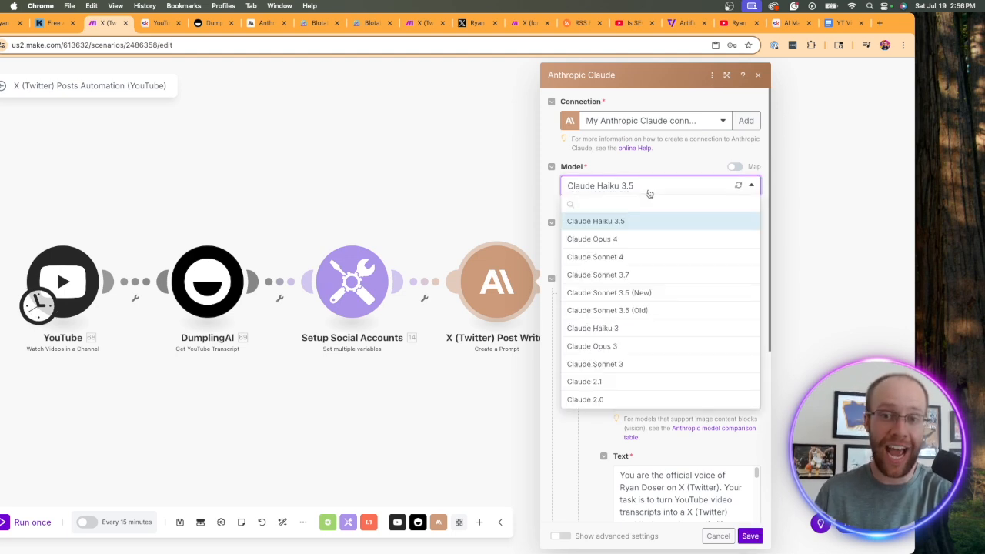
pyautogui.click(605, 221)
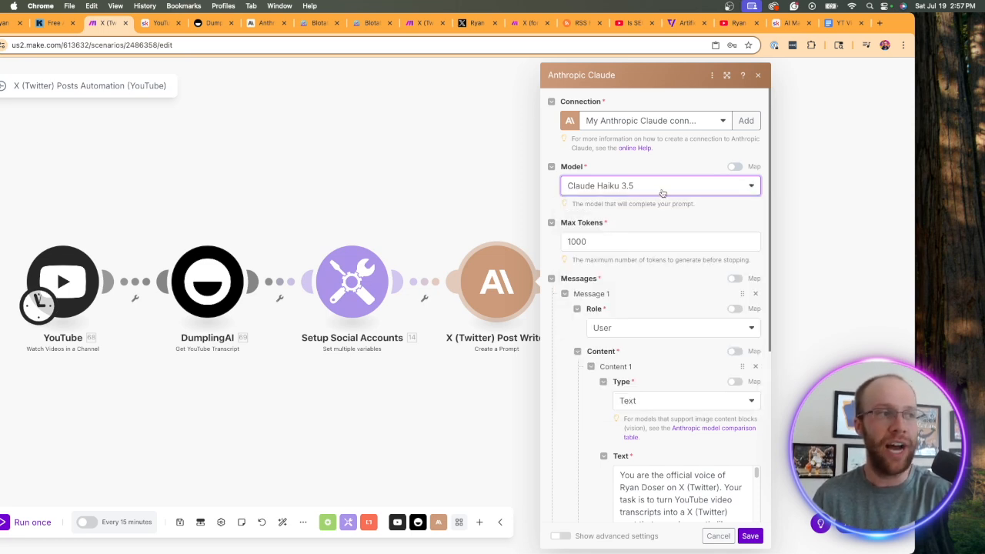
pyautogui.click(593, 243)
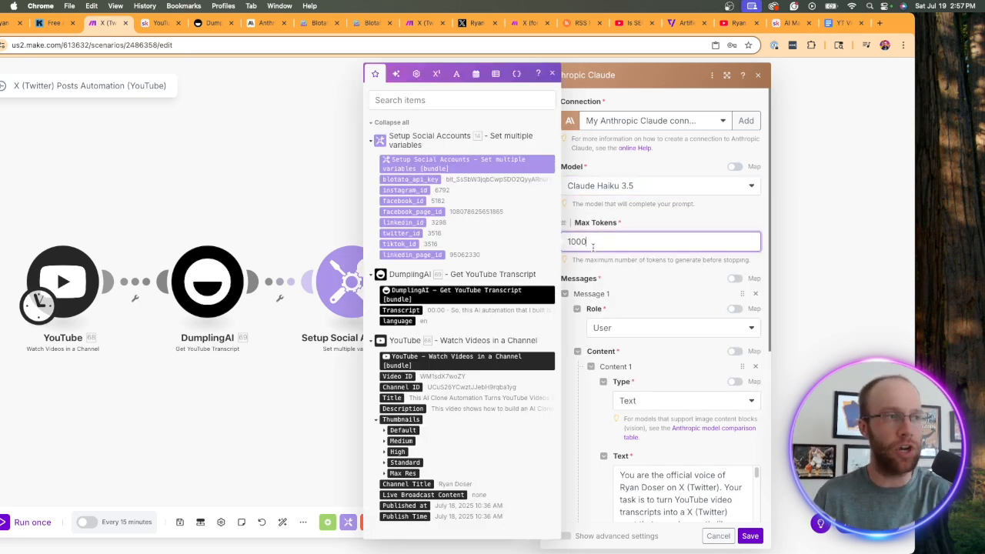
pyautogui.click(642, 259)
# Review the Post Writer's message settings and prompt text, including the opening persona line, title and transcript variables, and post requirements
pyautogui.scroll(-3, 642, 258)
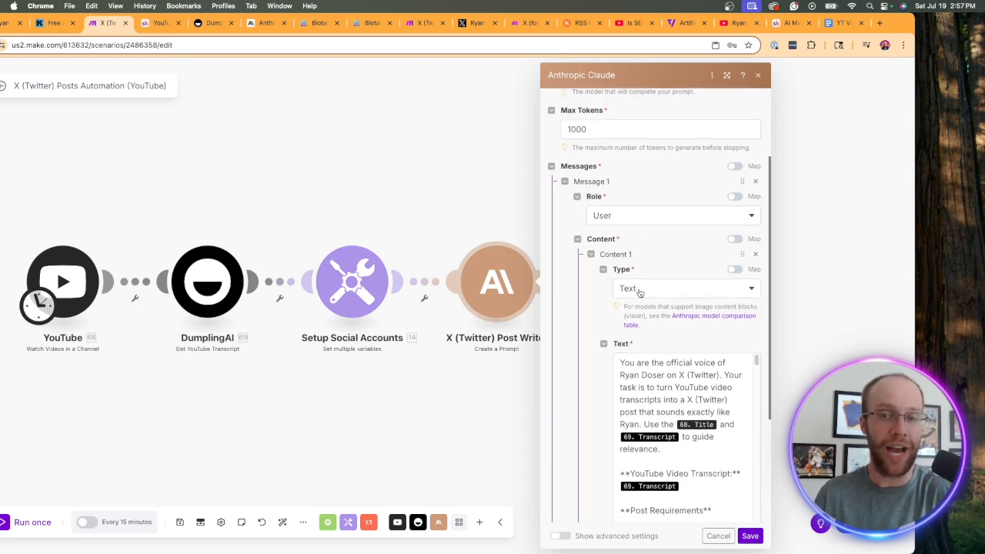
pyautogui.scroll(-2, 675, 346)
pyautogui.scroll(2, 675, 361)
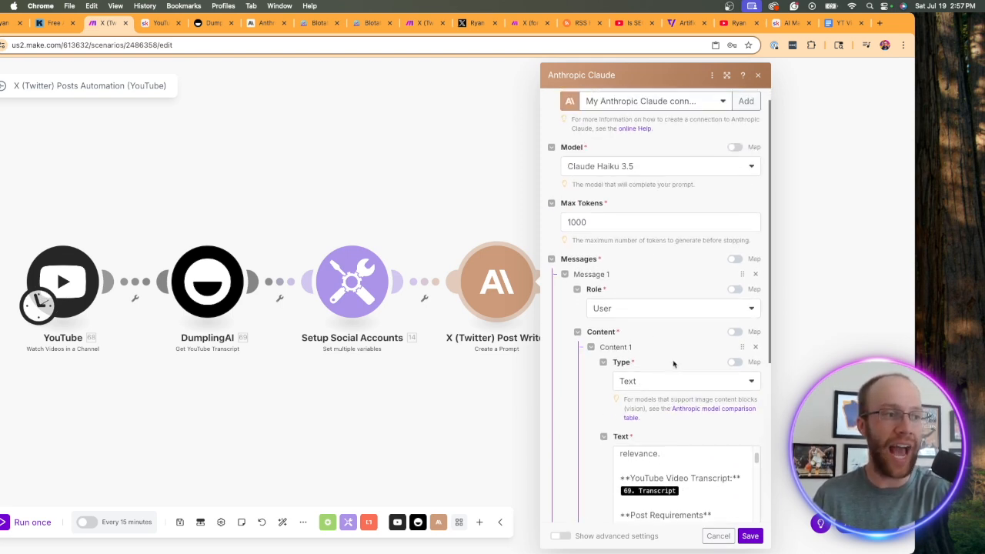
pyautogui.scroll(-4, 616, 331)
pyautogui.scroll(3, 645, 286)
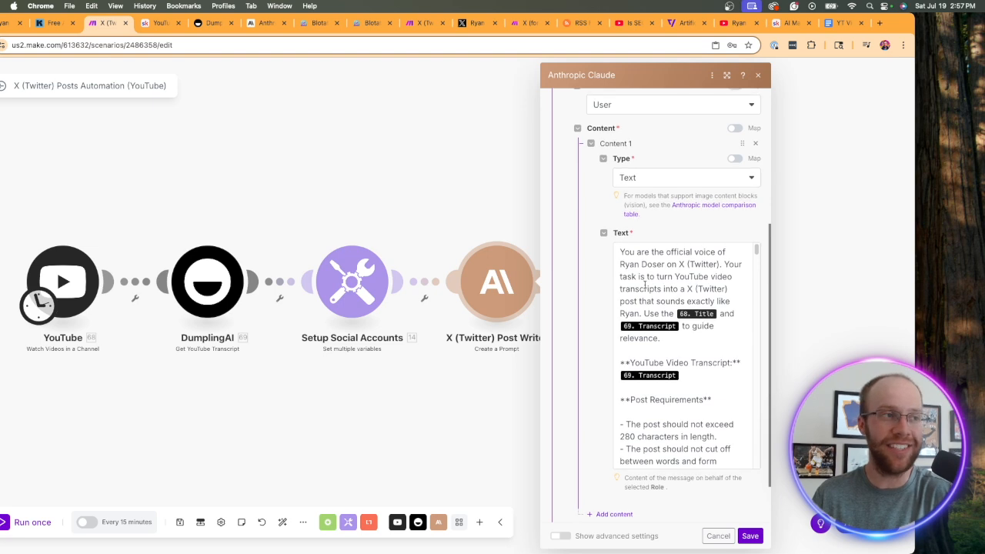
pyautogui.scroll(3, 645, 286)
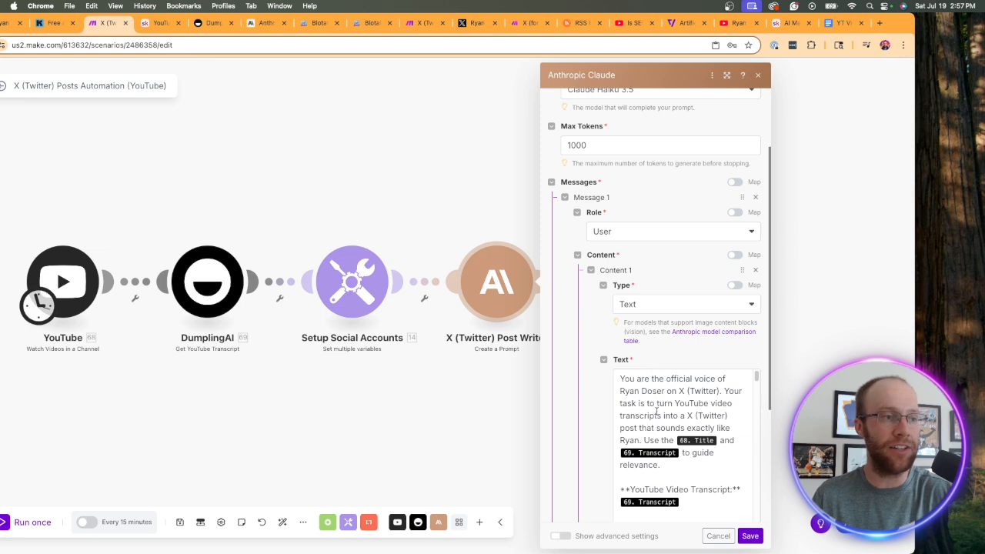
pyautogui.scroll(1, 682, 426)
pyautogui.click(636, 395)
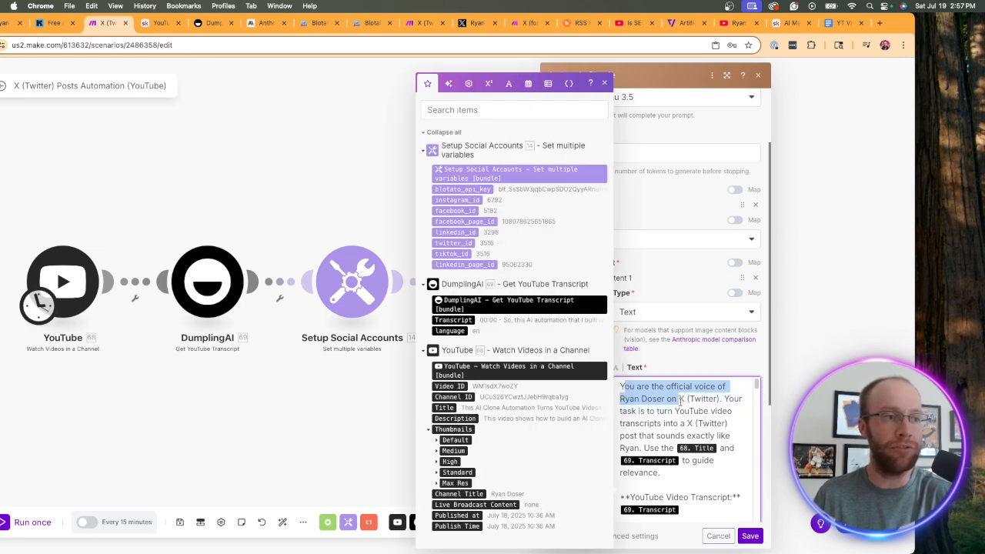
pyautogui.moveTo(622, 399); pyautogui.dragTo(688, 398)
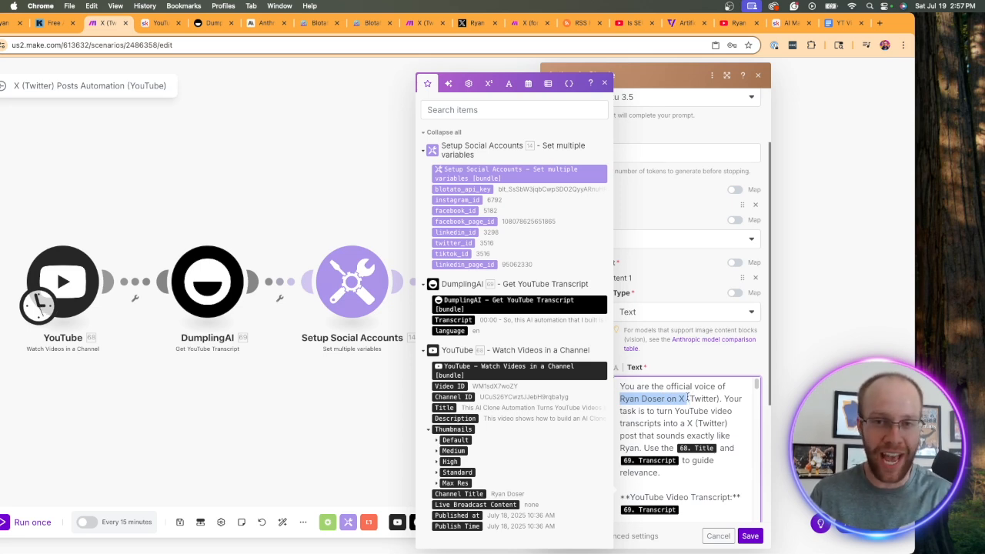
pyautogui.scroll(-3, 697, 408)
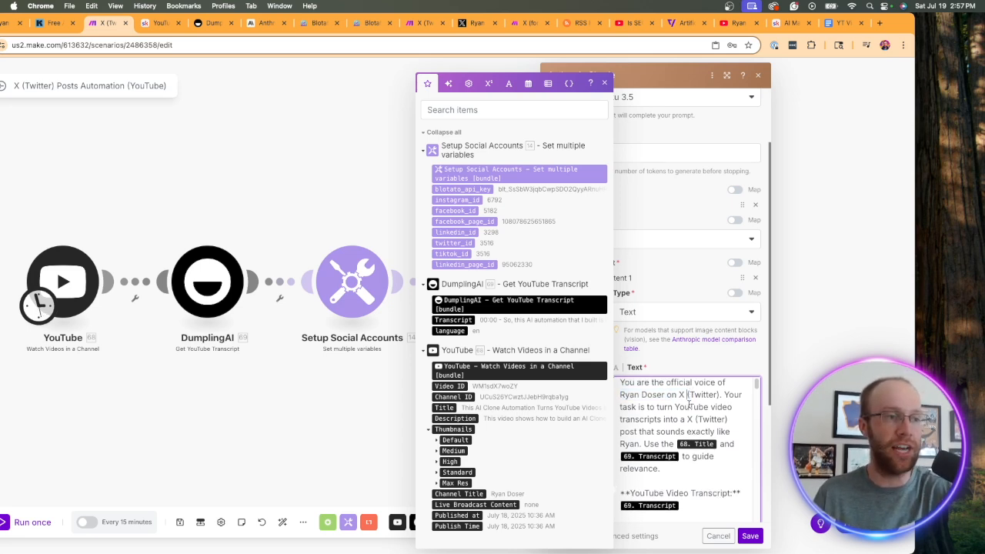
pyautogui.scroll(1, 714, 423)
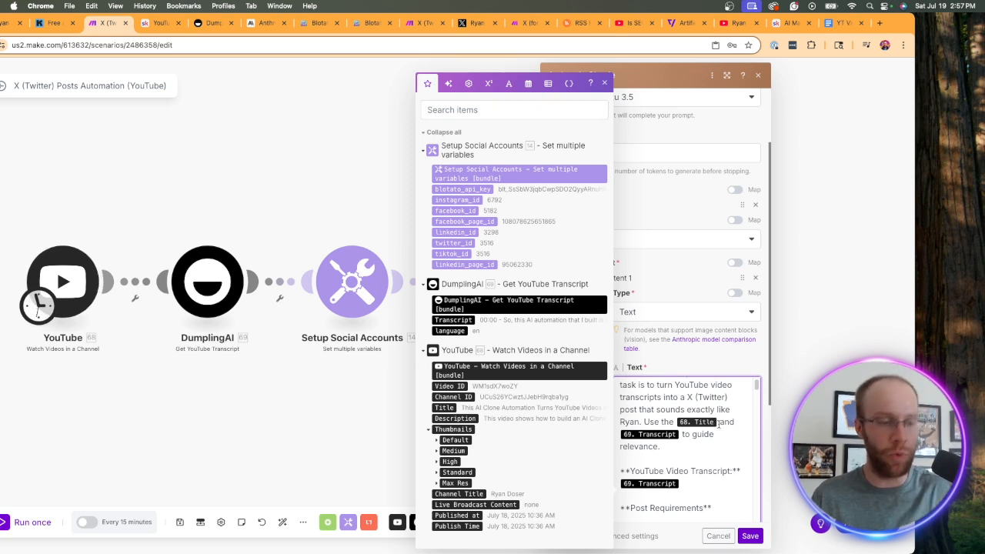
# Delete the Title and Transcript variables from the "Use the … and … to guide relevance" sentence of the prompt
pyautogui.click(719, 423)
pyautogui.press('BackSpace')
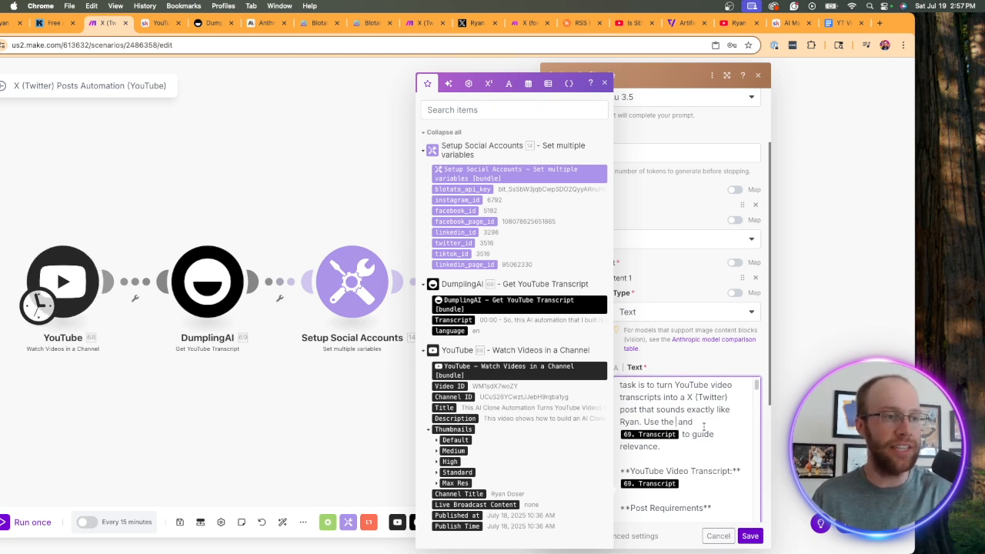
pyautogui.click(679, 435)
pyautogui.press('BackSpace')
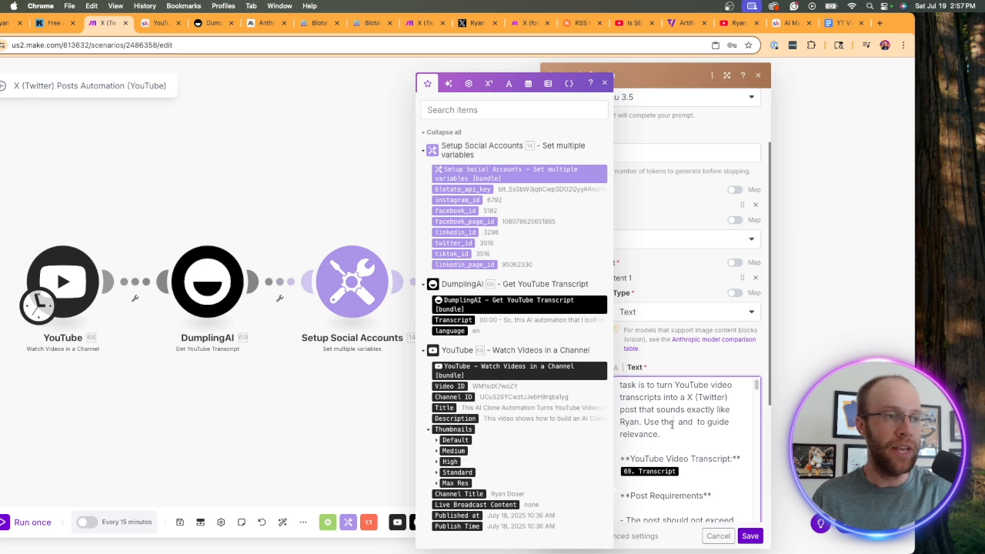
# Insert the YouTube module's Title variable after "Use the" in the prompt and remove the extra space before "and"
pyautogui.click(677, 422)
pyautogui.scroll(2, 675, 393)
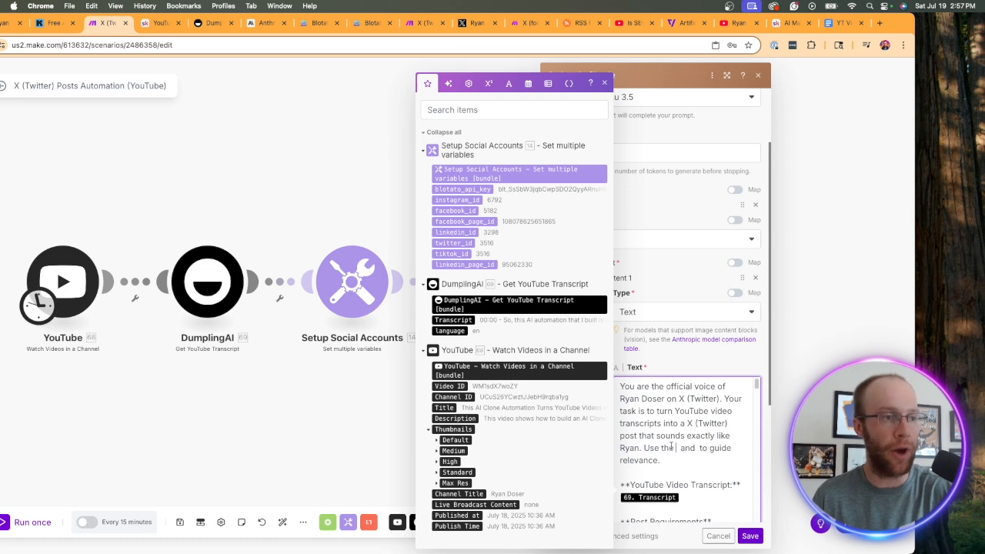
pyautogui.click(444, 407)
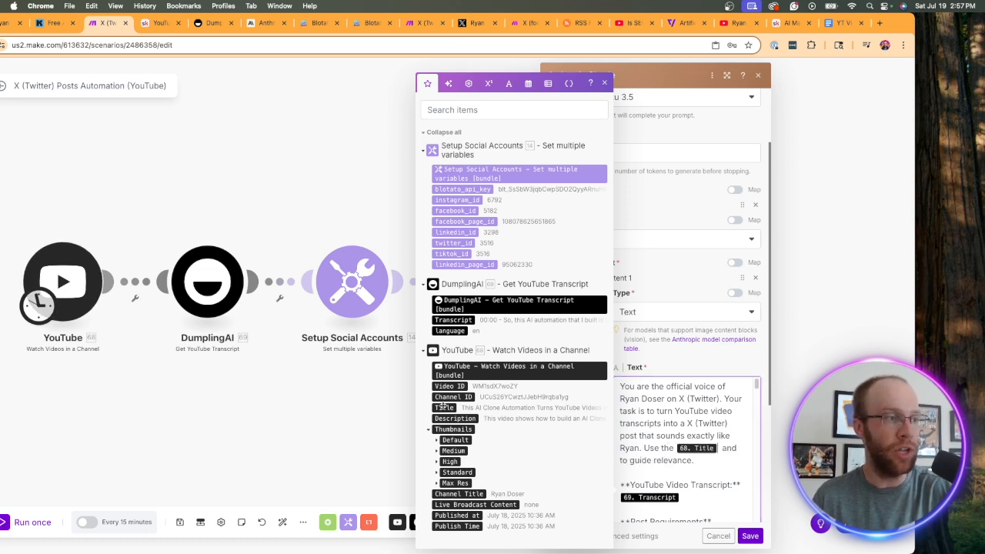
pyautogui.click(722, 450)
pyautogui.press('BackSpace')
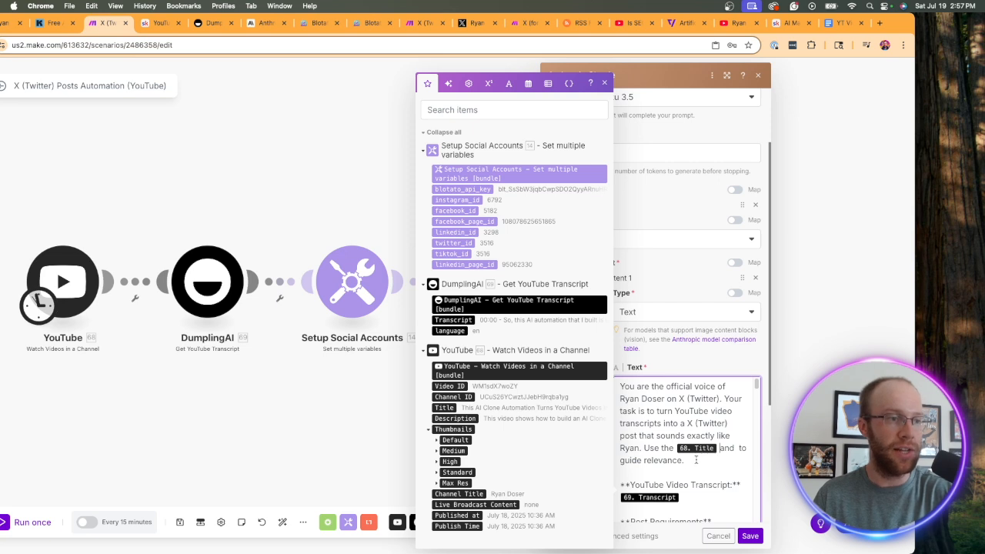
# Insert the DumplingAI Transcript variable after "and" in the prompt, check the example posts and output instructions, and save the Post Writer module
pyautogui.click(458, 319)
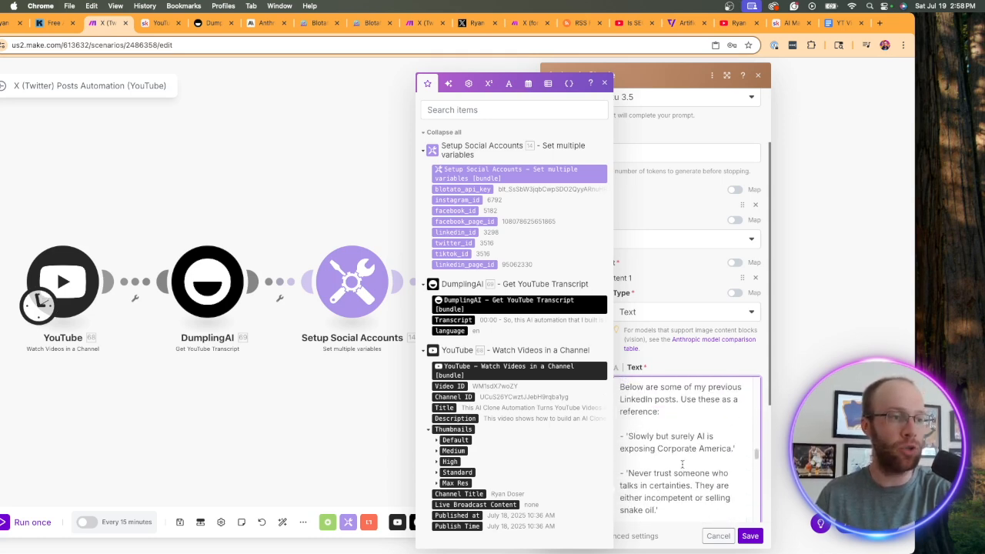
pyautogui.scroll(-10, 653, 410)
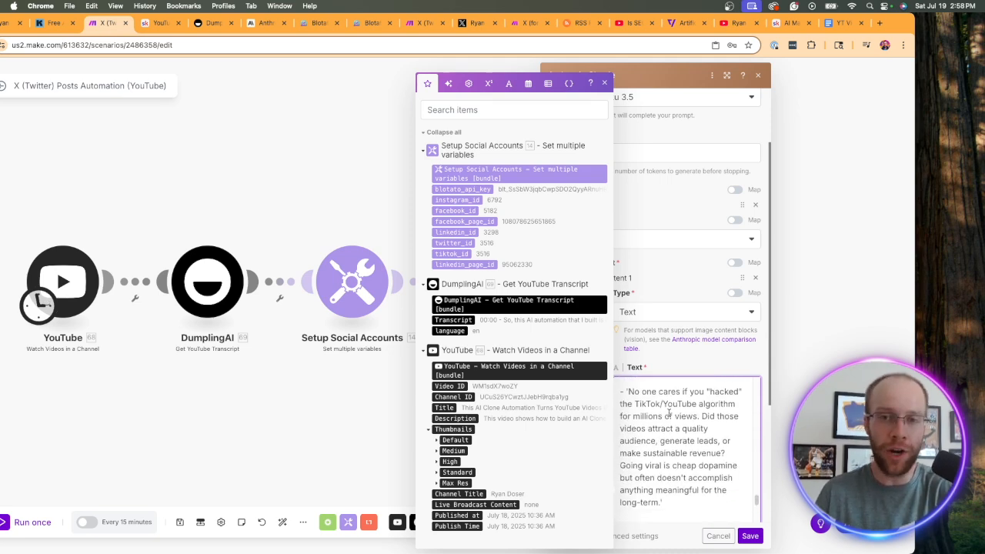
pyautogui.scroll(-10, 668, 413)
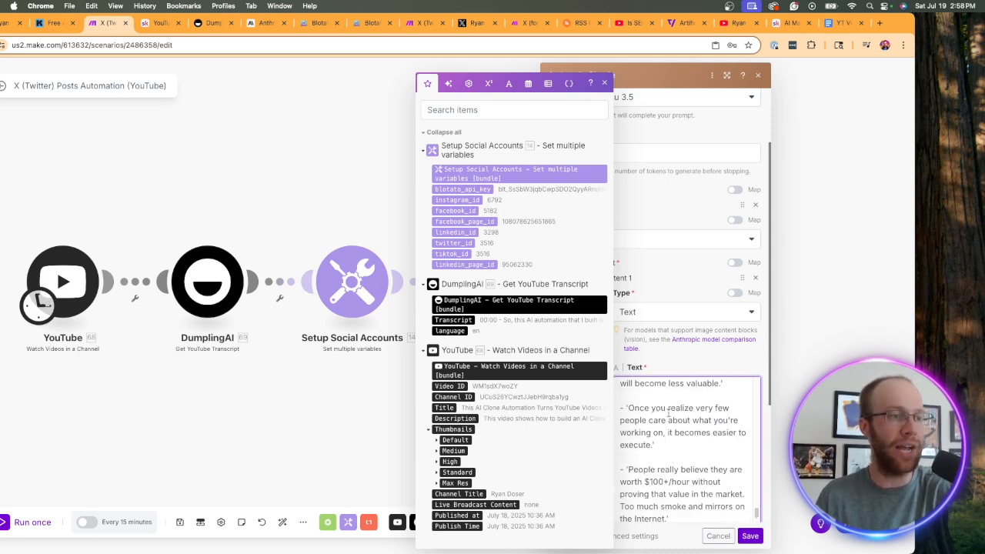
pyautogui.scroll(-15, 672, 402)
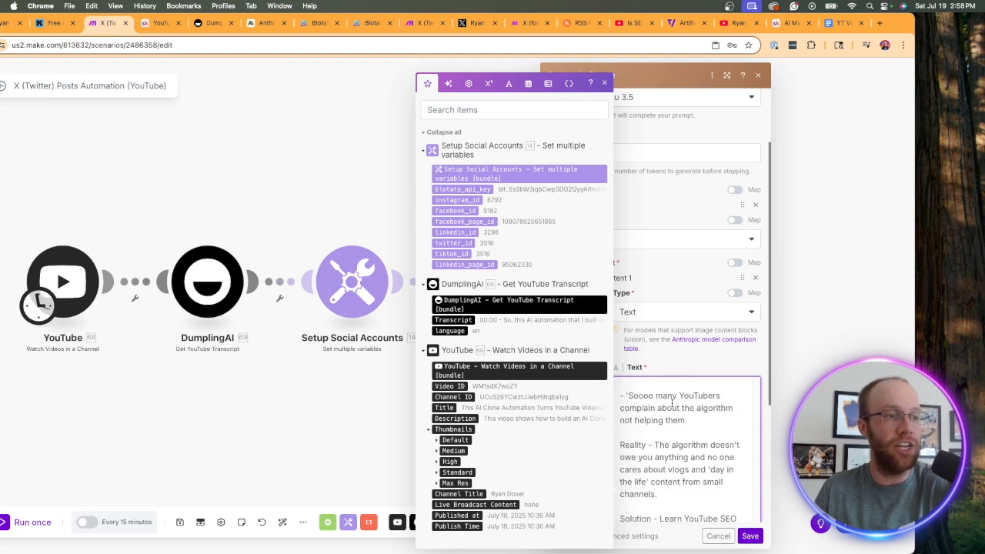
pyautogui.scroll(3, 685, 339)
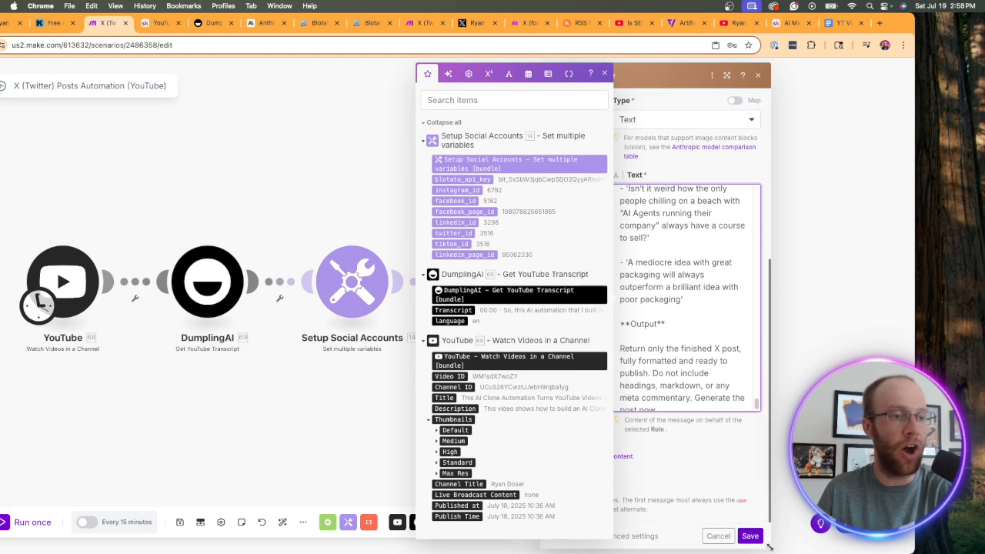
pyautogui.click(750, 536)
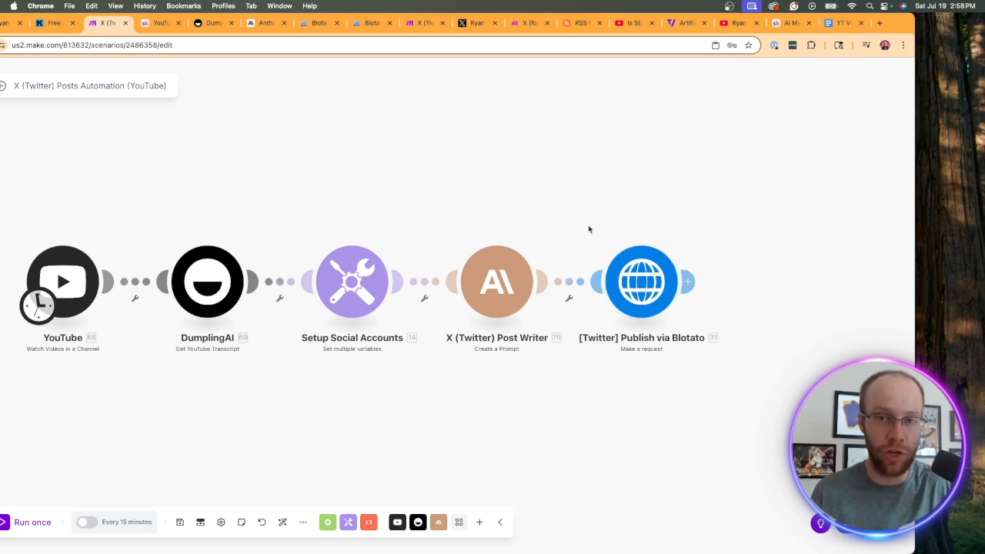
# In the [Twitter] Publish via Blotato module, replace the blotato-api-key header's value with the blotato_api_key variable from Setup Social Accounts
pyautogui.click(639, 291)
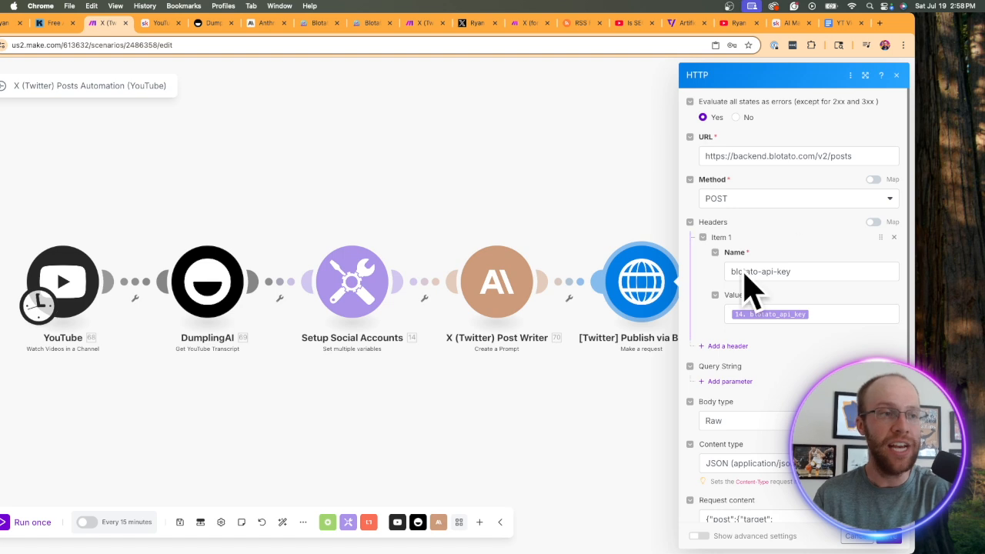
pyautogui.click(822, 311)
pyautogui.press('BackSpace')
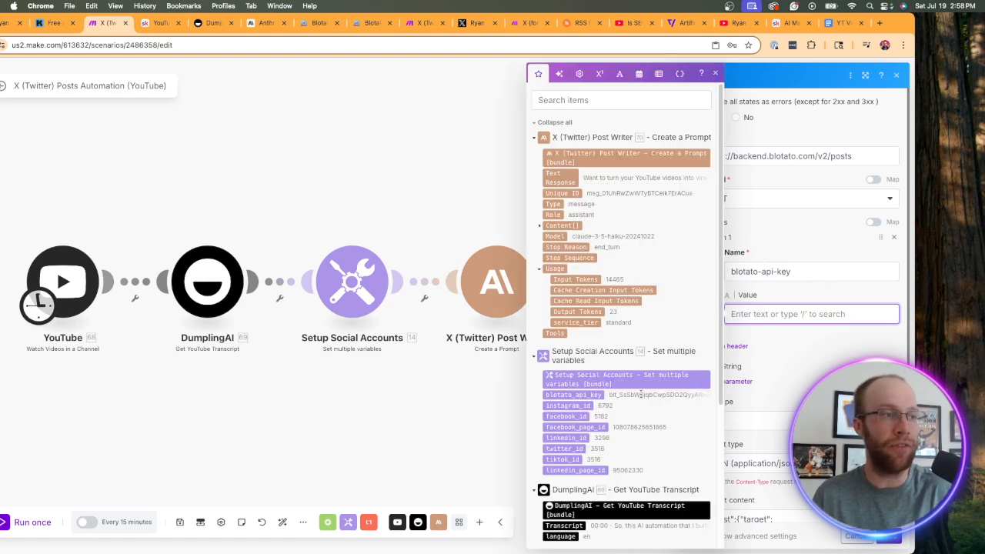
pyautogui.click(570, 395)
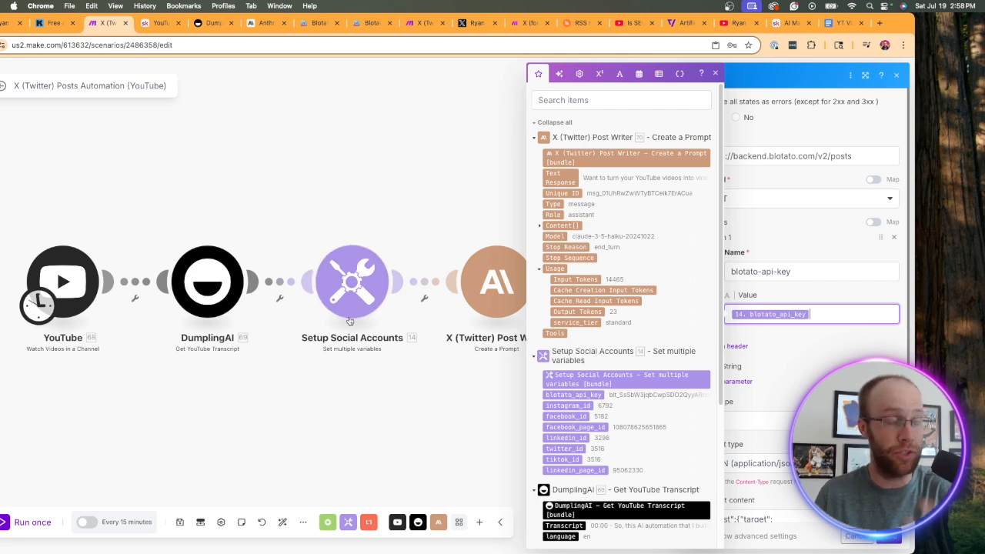
pyautogui.click(819, 369)
# In the request content, replace the post text variable inside the replace functions with the Post Writer's Content[] Text variable
pyautogui.scroll(-3, 819, 369)
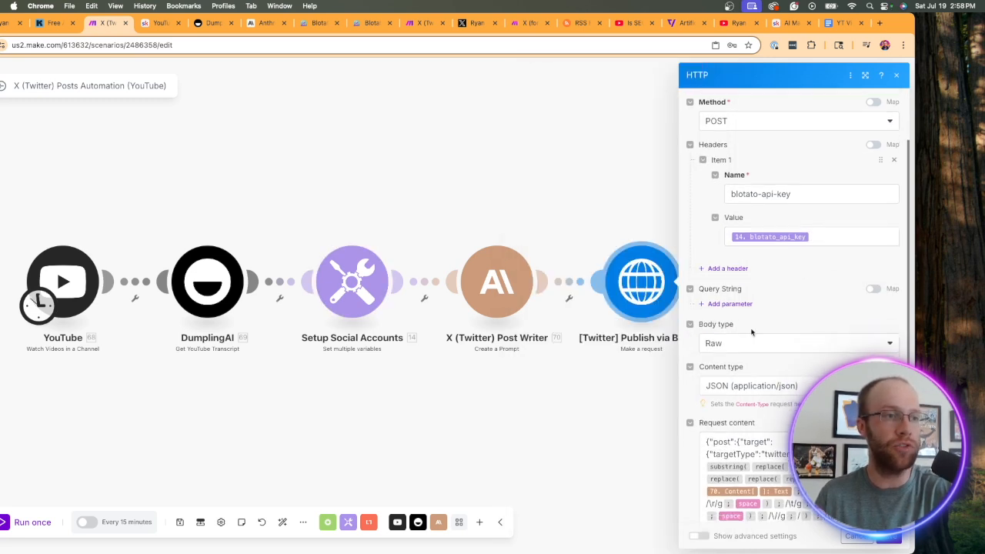
pyautogui.scroll(-3, 776, 385)
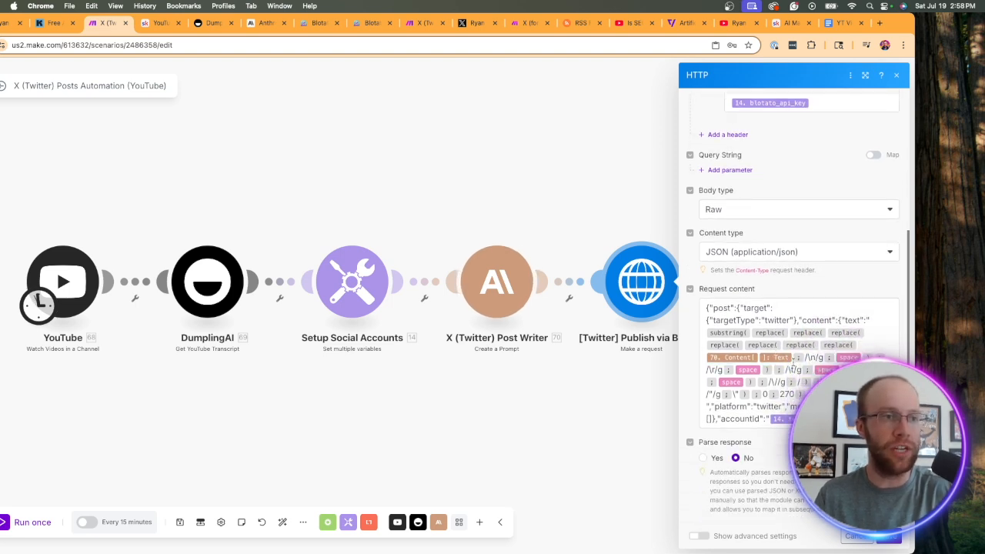
pyautogui.click(793, 360)
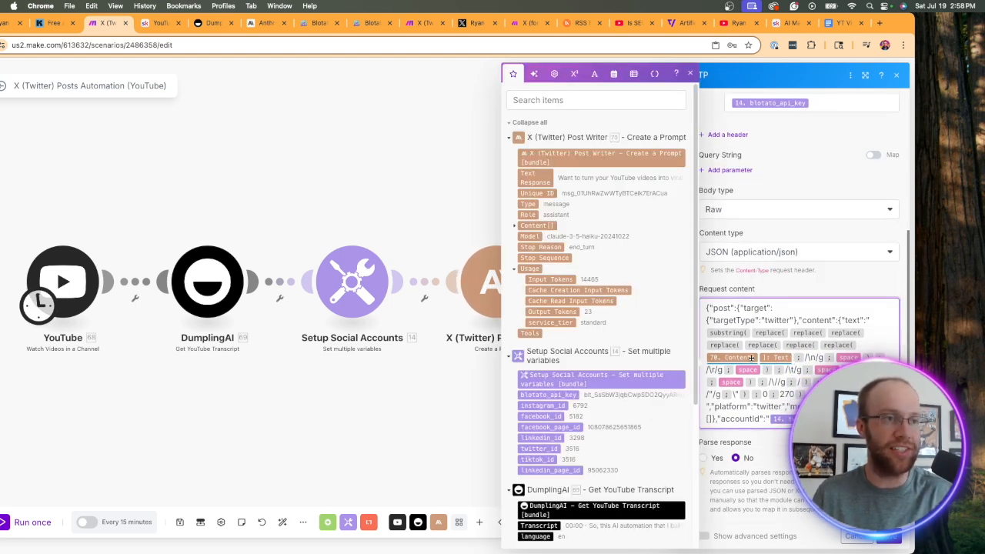
pyautogui.press('BackSpace')
pyautogui.press('BackSpace')
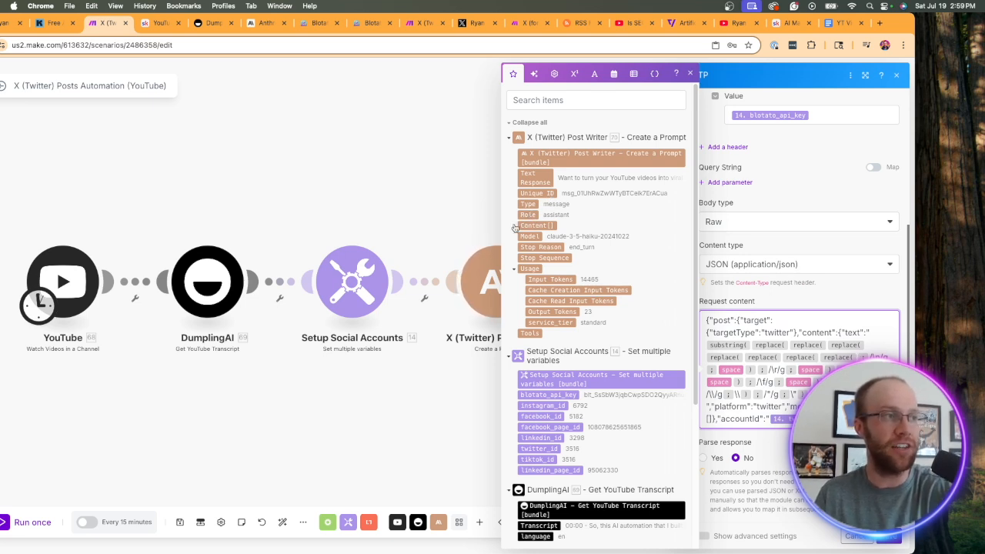
pyautogui.click(514, 226)
pyautogui.click(537, 247)
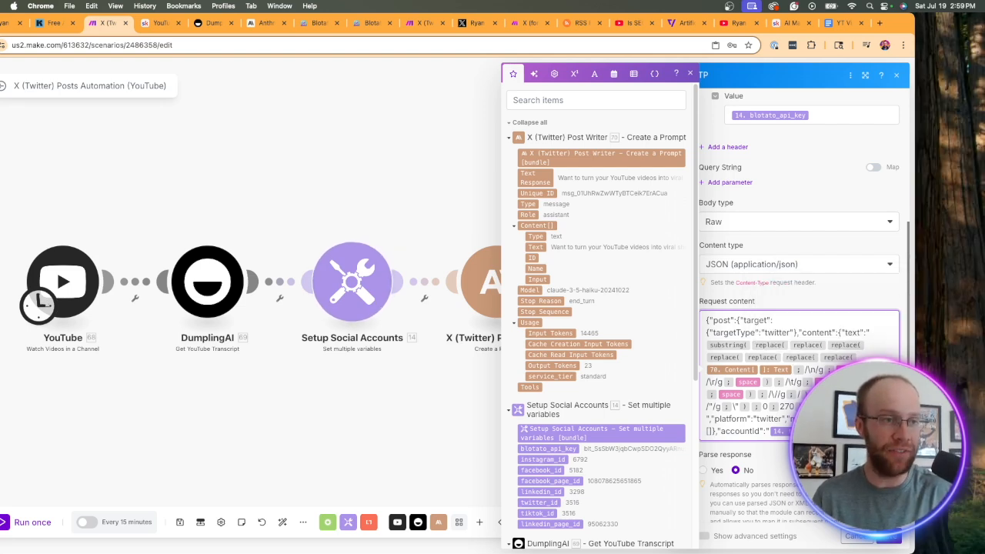
# Replace the accountId value in the request content with the twitter_id variable, then save the module and the scenario
pyautogui.press('BackSpace')
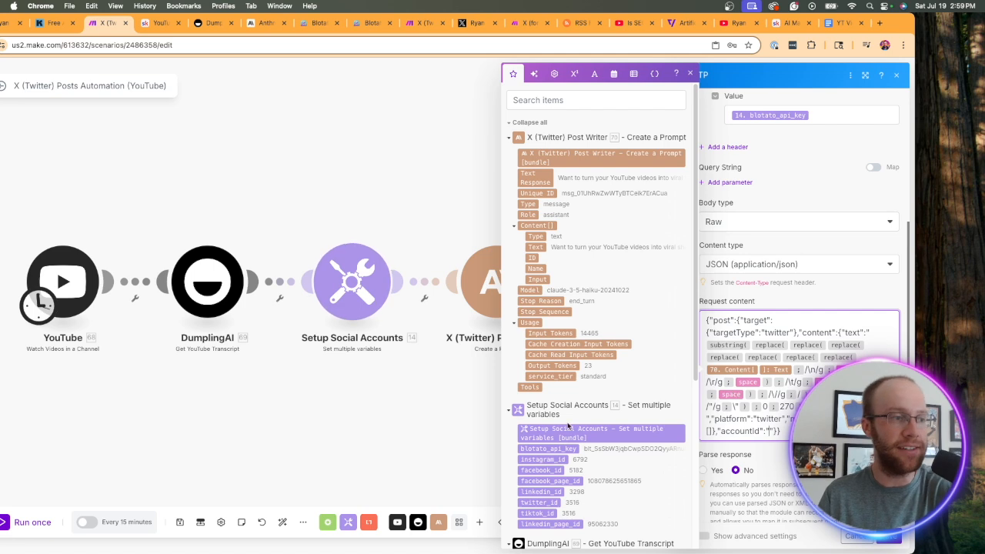
pyautogui.scroll(-1, 569, 383)
pyautogui.scroll(-1, 569, 383)
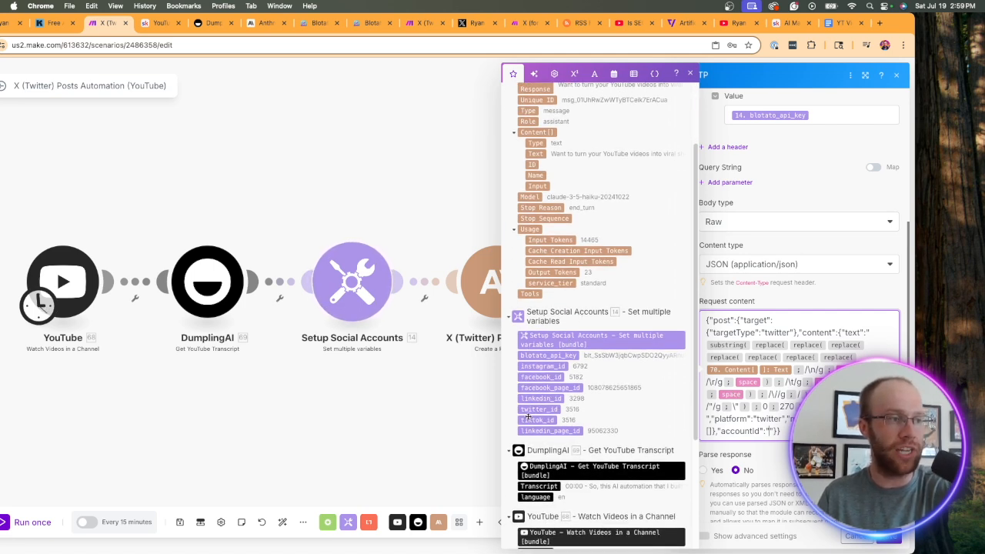
pyautogui.click(539, 410)
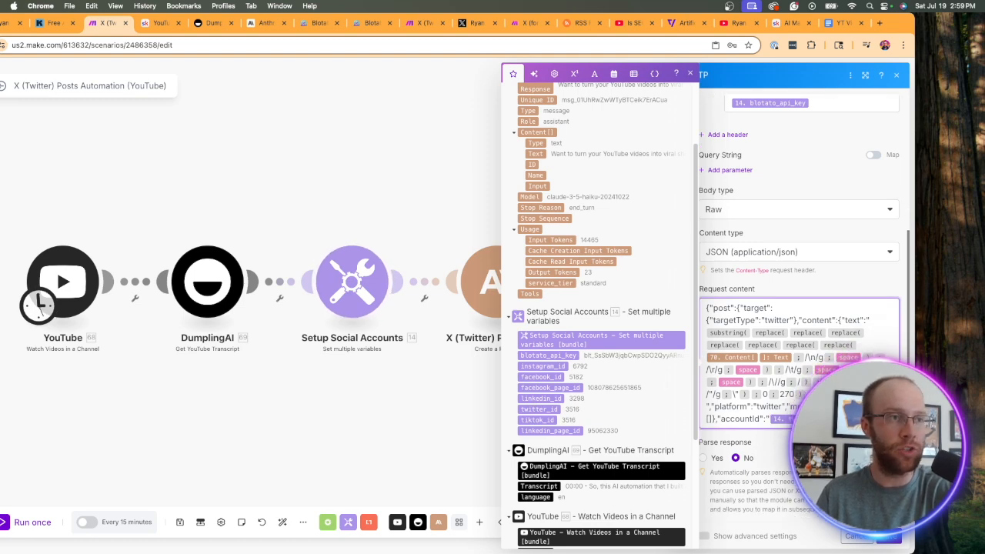
pyautogui.scroll(5, 813, 330)
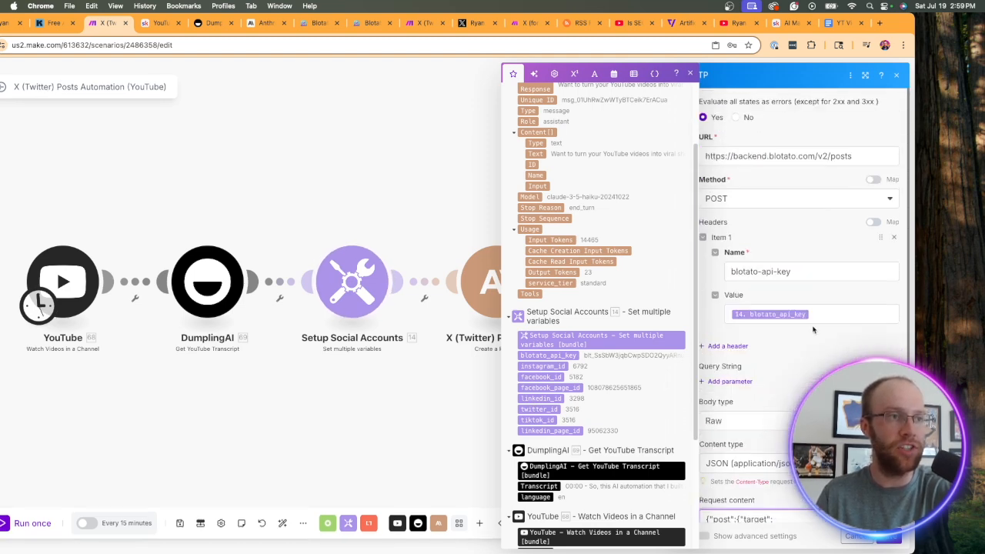
pyautogui.click(897, 540)
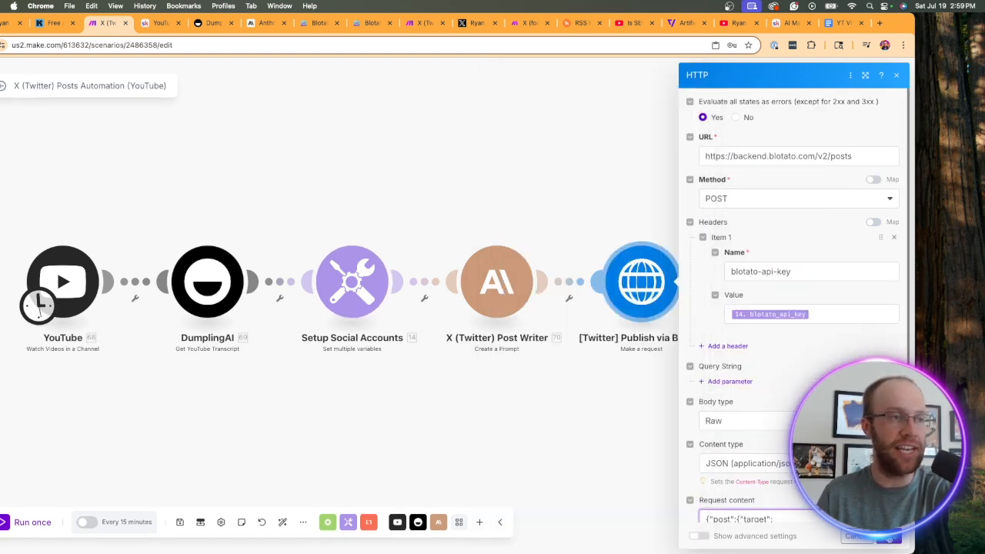
pyautogui.click(180, 522)
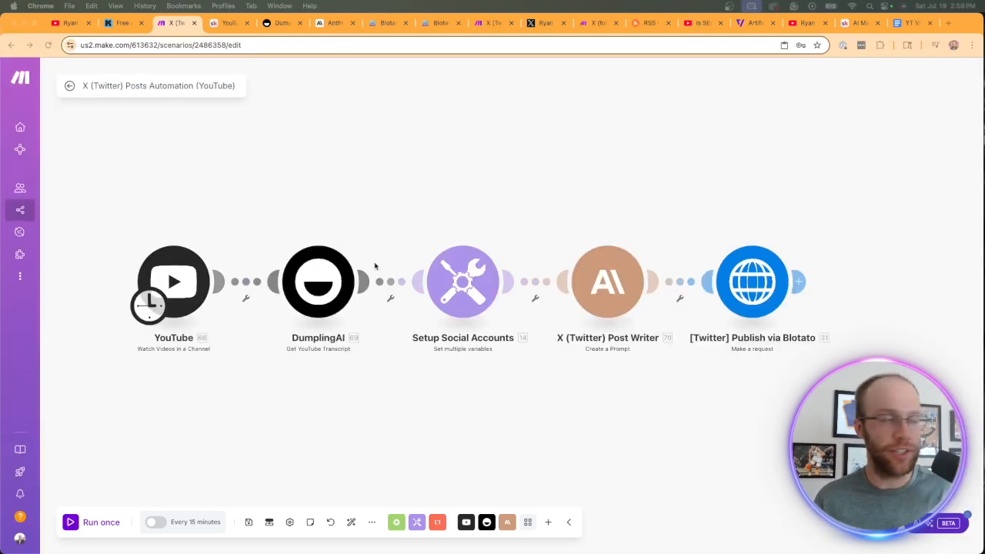
# Manually set the YouTube trigger to start from the "Is SEO Finally Dead?" video and run the scenario once
pyautogui.rightClick(181, 282)
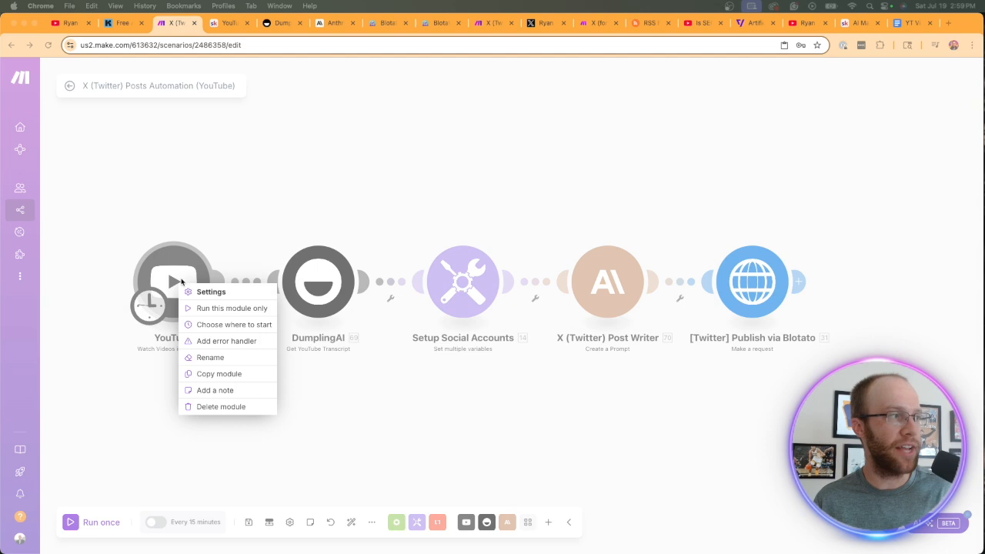
pyautogui.click(208, 326)
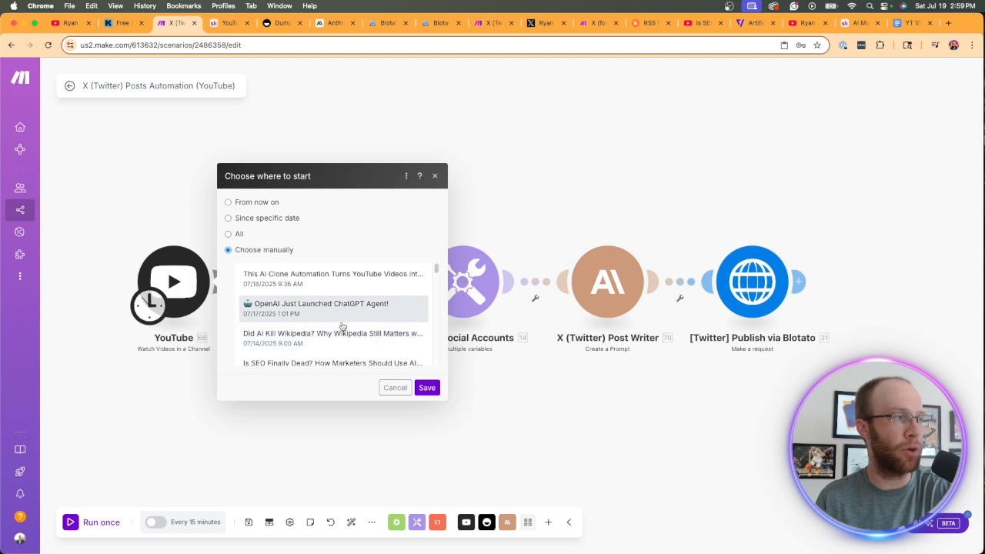
pyautogui.scroll(-1, 339, 313)
pyautogui.scroll(-1, 340, 313)
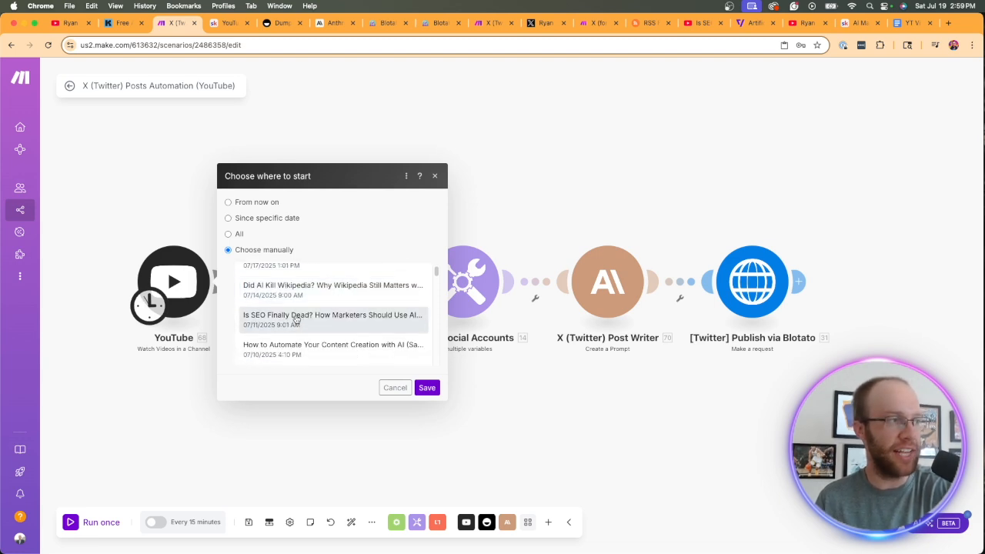
pyautogui.click(428, 388)
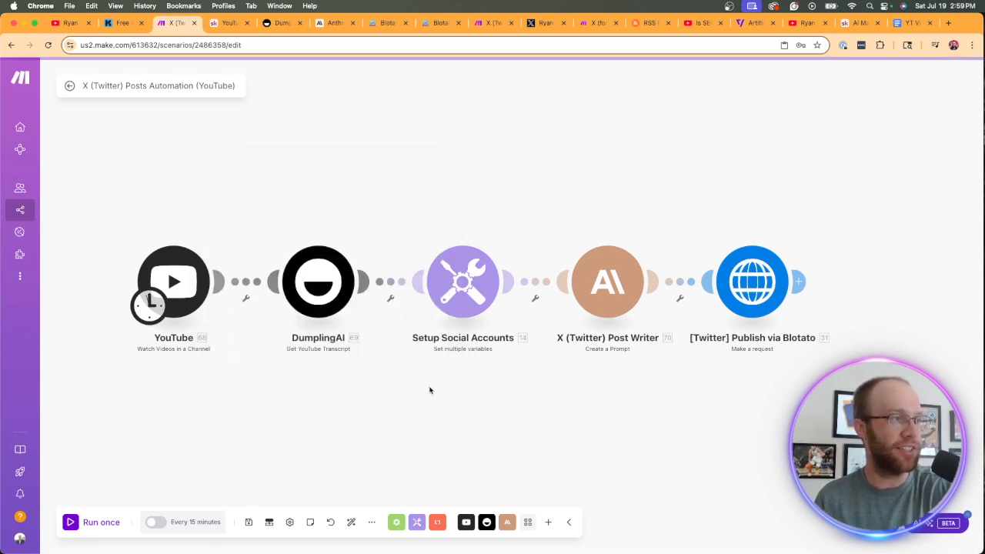
pyautogui.click(107, 526)
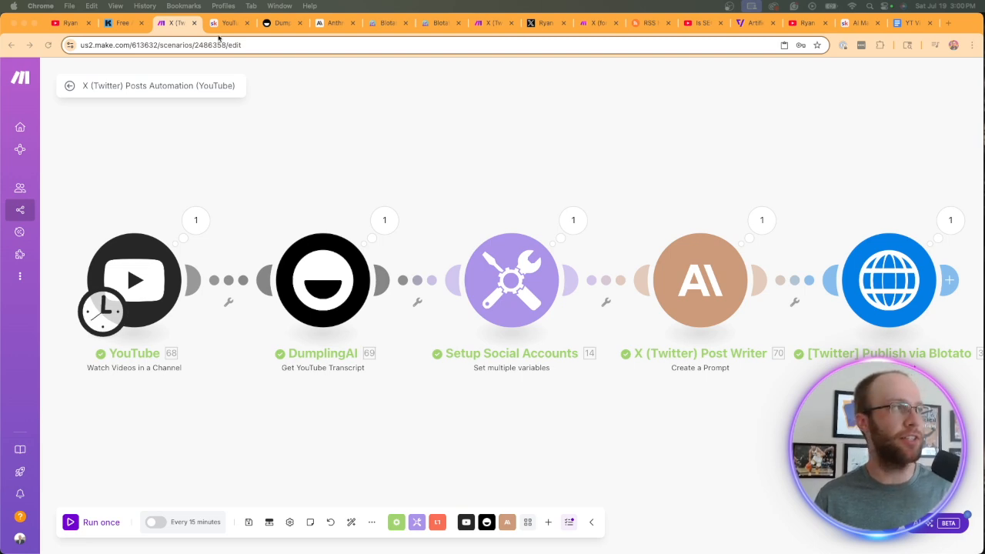
# Switch to the X profile, reload it, and open the newest published post to read its text
pyautogui.click(537, 24)
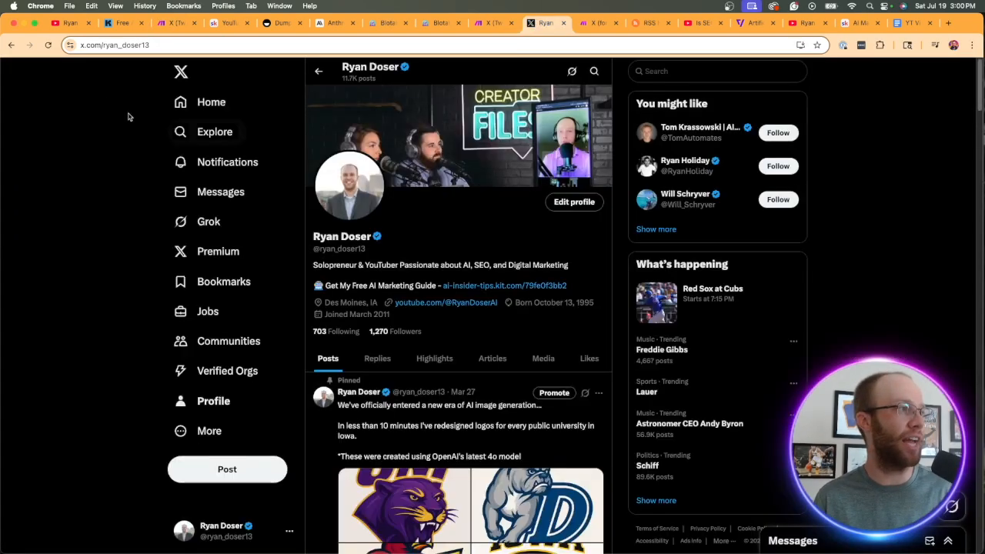
pyautogui.click(48, 45)
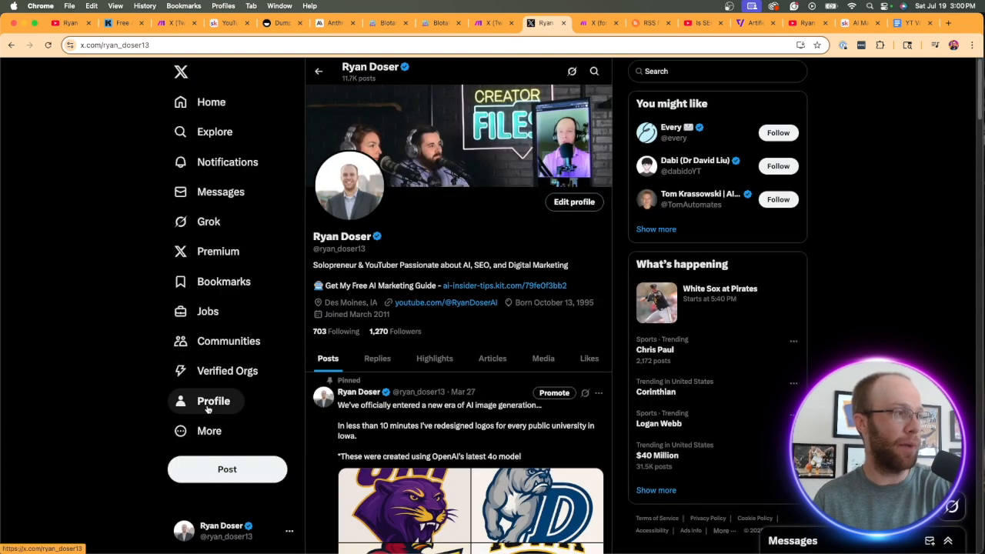
pyautogui.scroll(-2, 428, 318)
pyautogui.scroll(-2, 428, 317)
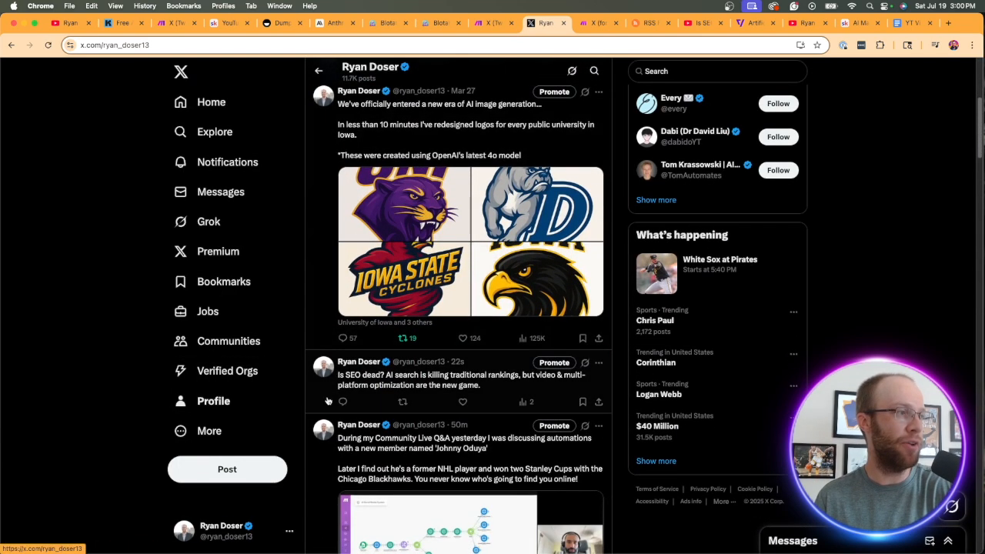
pyautogui.click(317, 391)
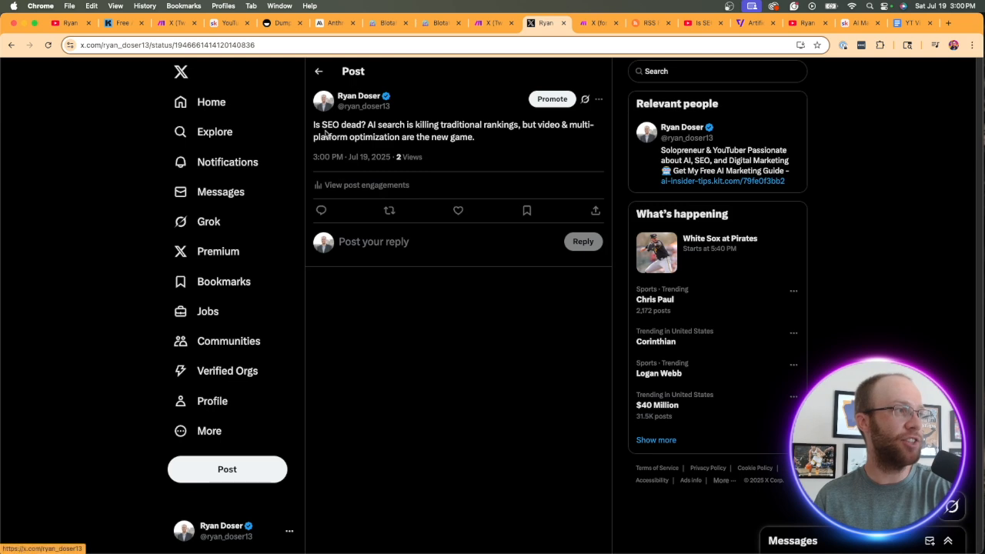
pyautogui.moveTo(327, 136); pyautogui.dragTo(505, 128)
pyautogui.click(373, 129)
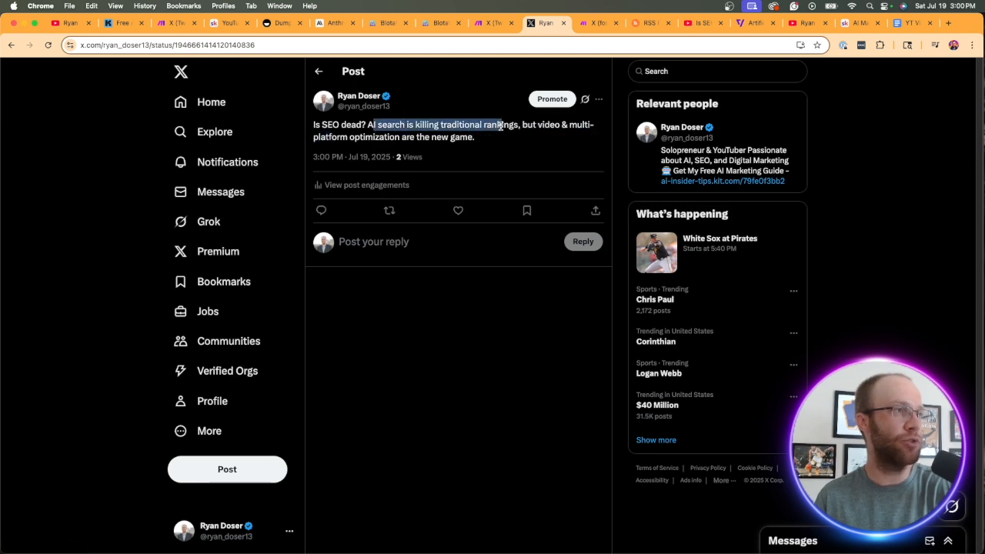
pyautogui.click(502, 127)
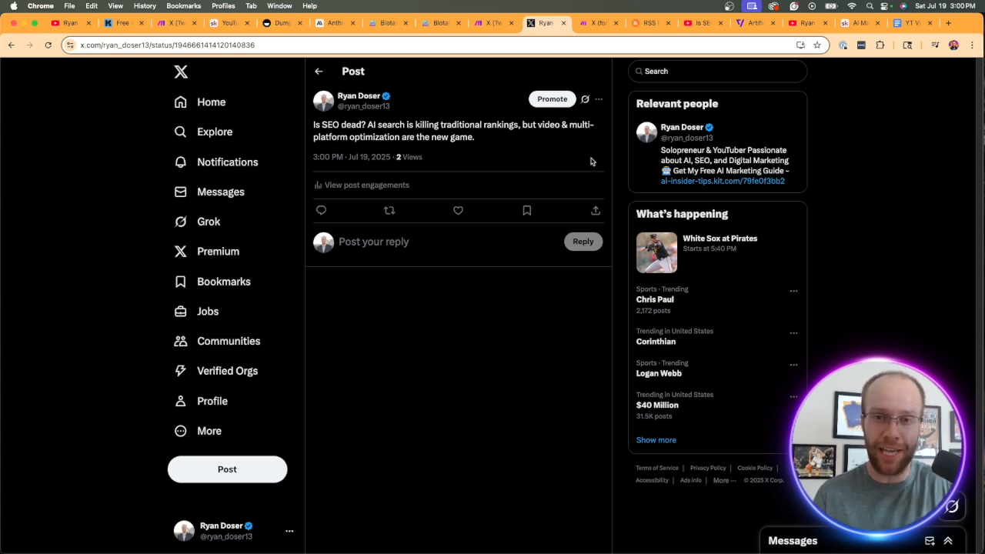
# Delete the "Is SEO dead?" test post from the X profile and confirm the deletion
pyautogui.click(601, 100)
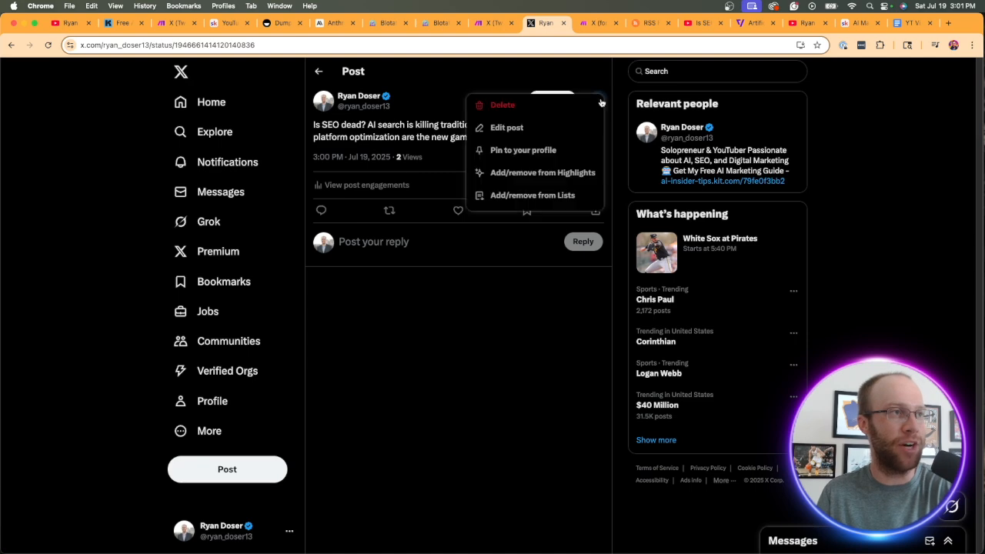
pyautogui.click(521, 107)
pyautogui.click(528, 329)
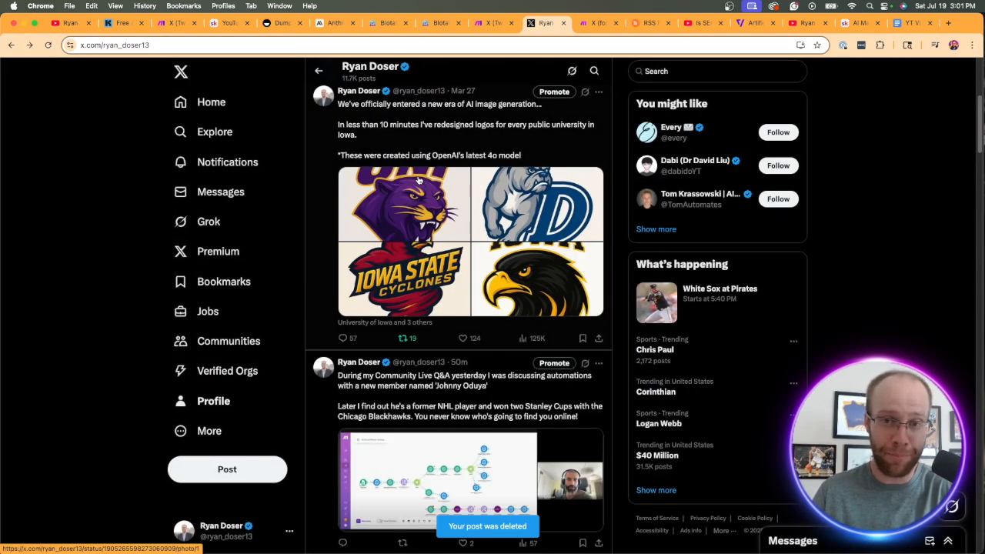
# Look over the remaining posts on the profile and switch to the X (Twitter) Posts Automation (RSS Feeds) scenario in Make
pyautogui.scroll(-4, 446, 154)
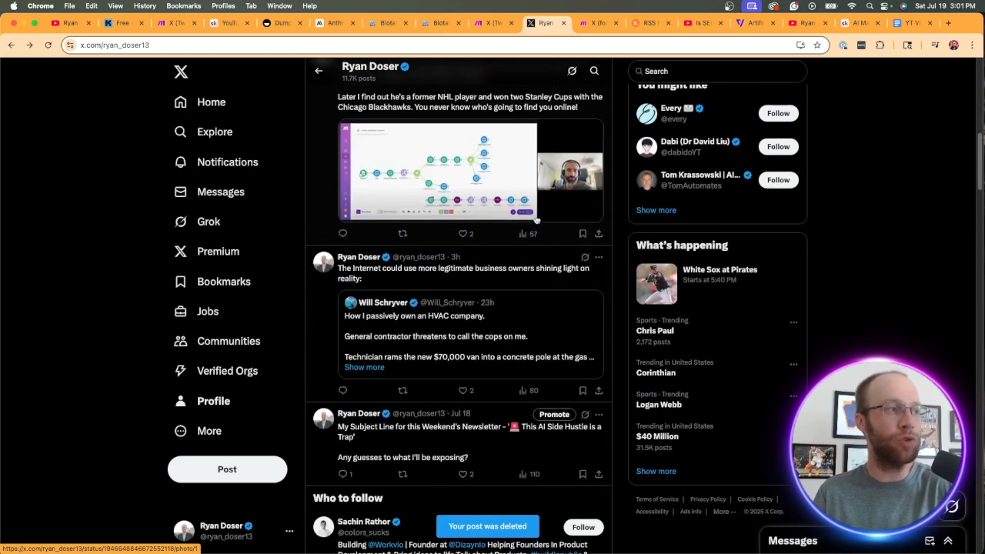
pyautogui.click(496, 25)
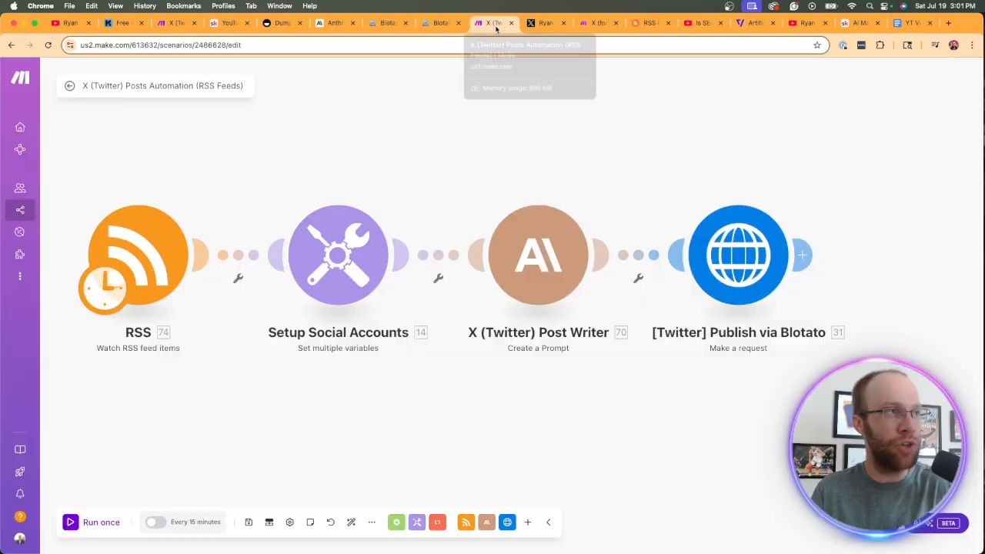
# Switch to the YouTube version of the scenario and examine the post requirements in the X (Twitter) Post Writer module's Claude prompt
pyautogui.click(177, 23)
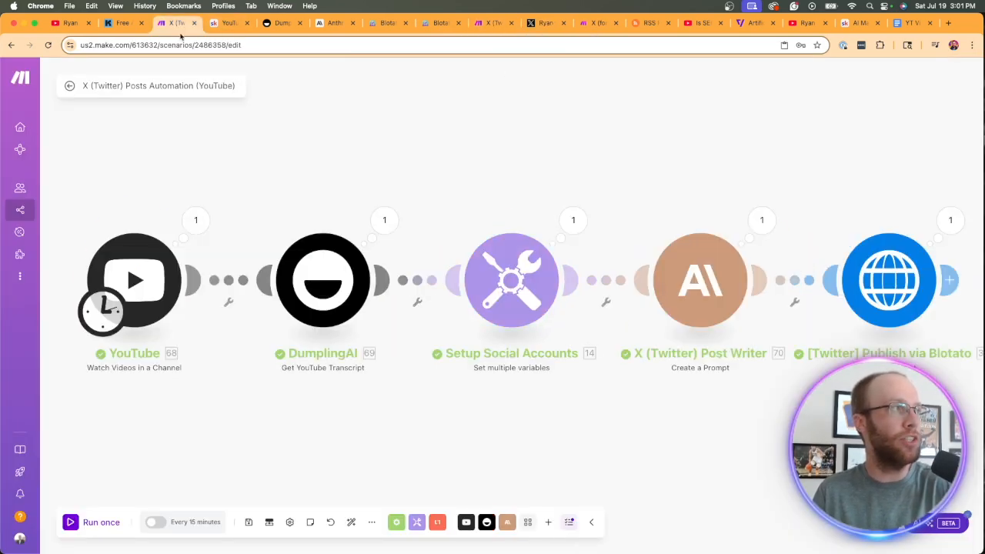
pyautogui.click(690, 292)
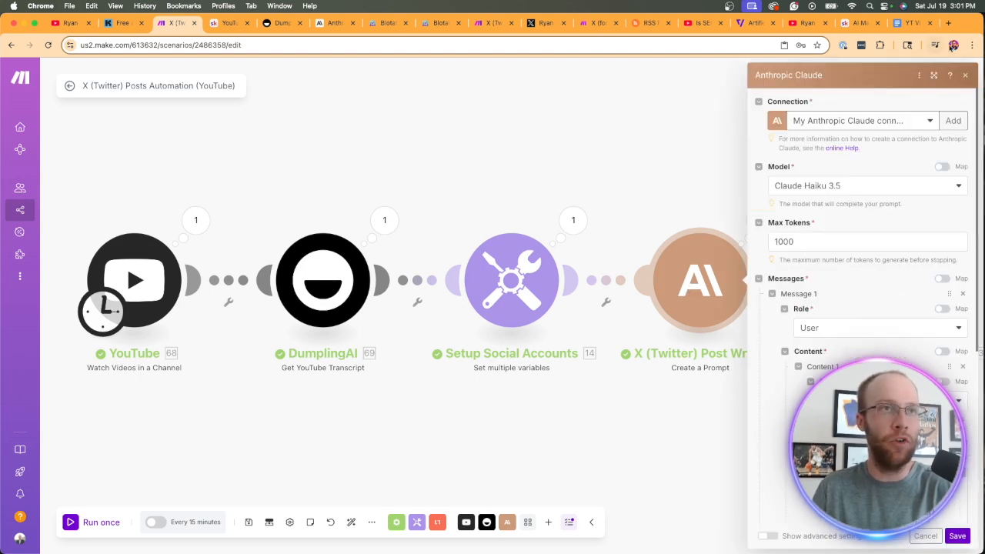
pyautogui.moveTo(966, 31); pyautogui.dragTo(768, 31)
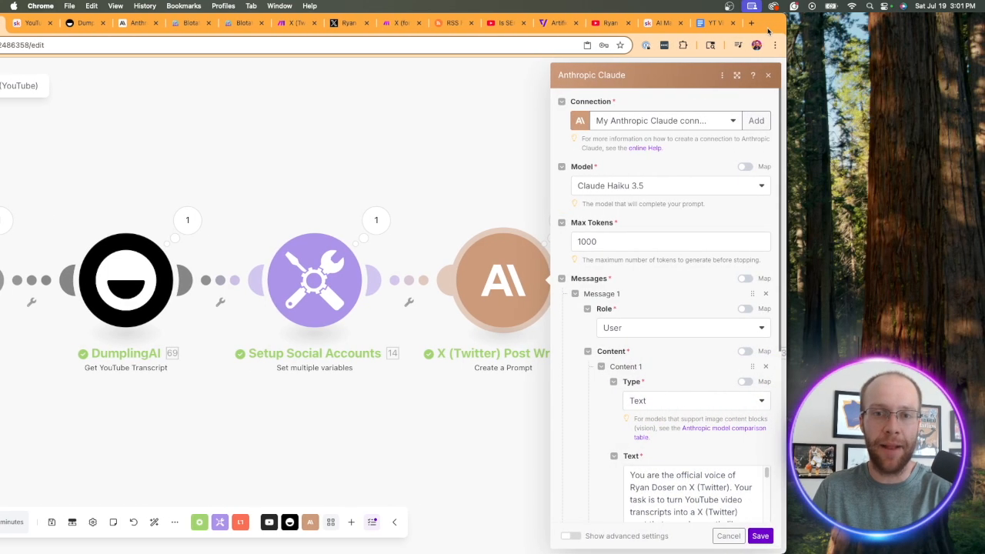
pyautogui.scroll(-5, 682, 392)
pyautogui.scroll(-3, 669, 407)
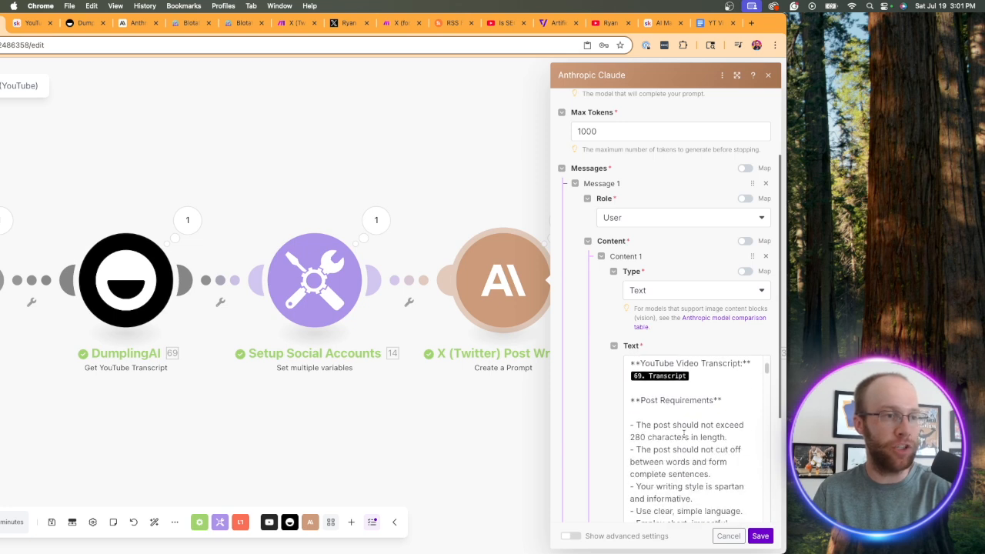
pyautogui.click(639, 389)
pyautogui.scroll(-1, 693, 431)
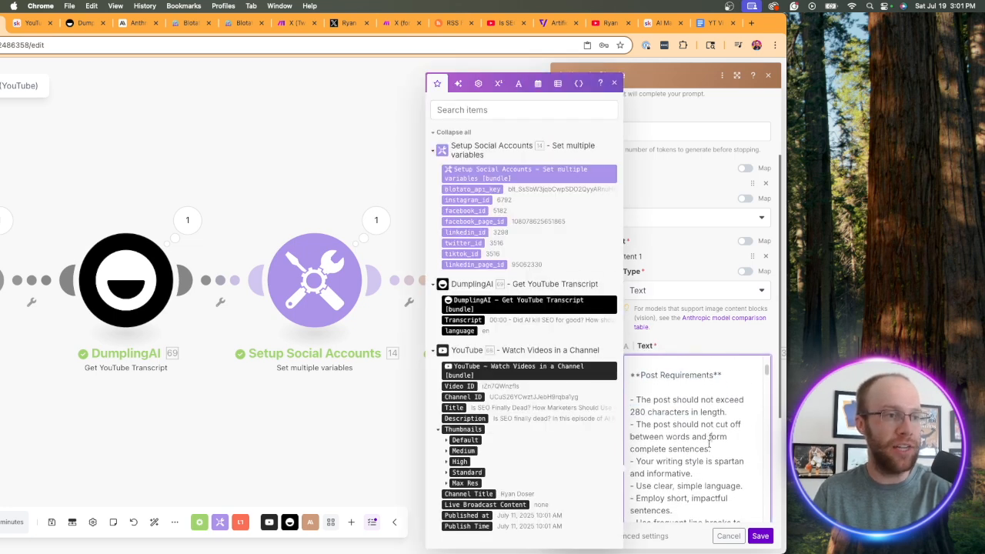
pyautogui.scroll(-1, 709, 444)
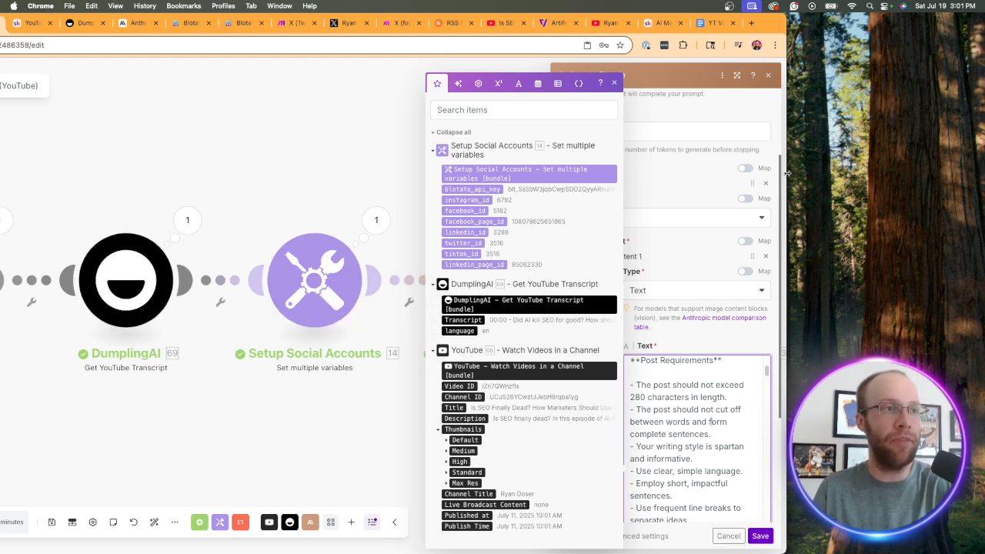
pyautogui.moveTo(786, 175); pyautogui.dragTo(888, 174)
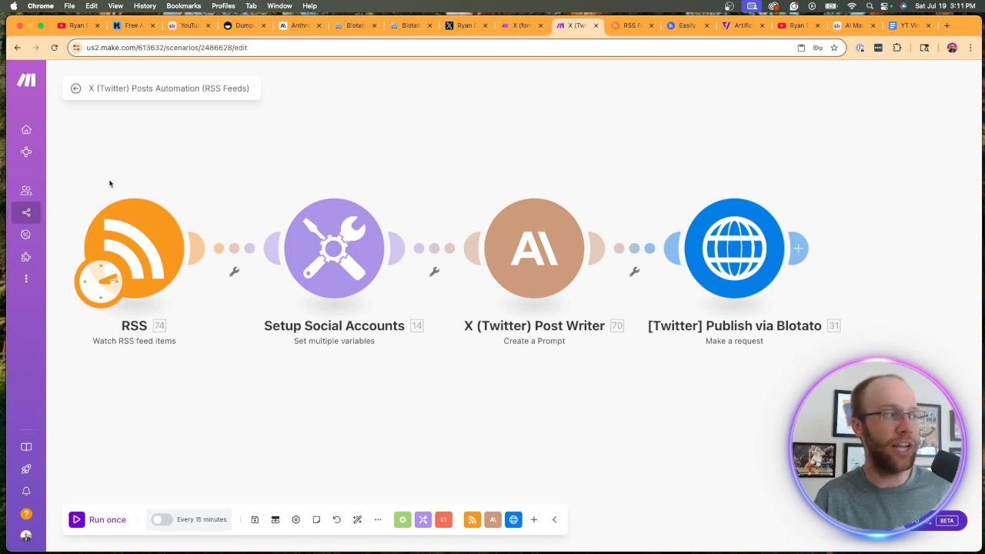
# Open the RSS trigger's settings in the RSS Feeds scenario and look at the RSS.app site as a feed source
pyautogui.click(136, 239)
pyautogui.click(630, 24)
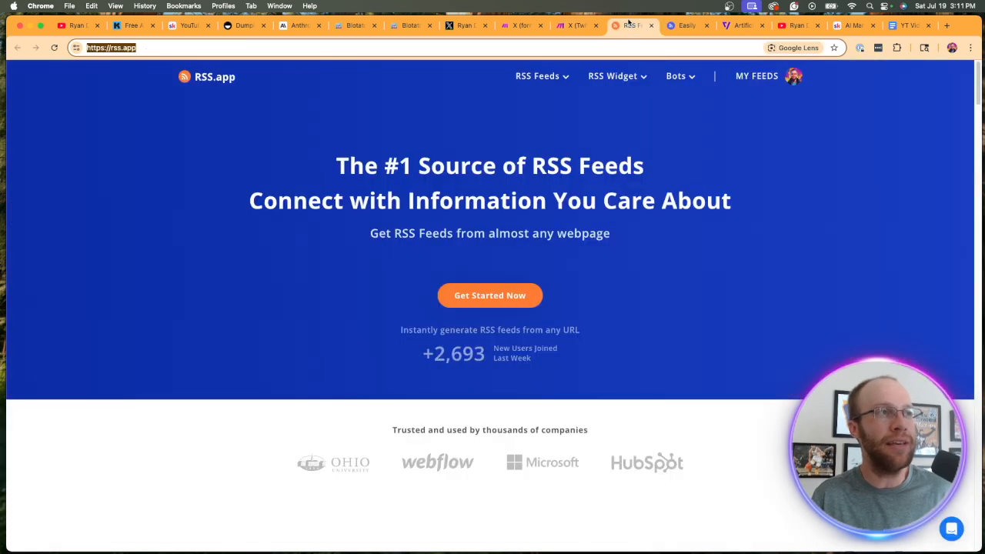
pyautogui.tripleClick(173, 43)
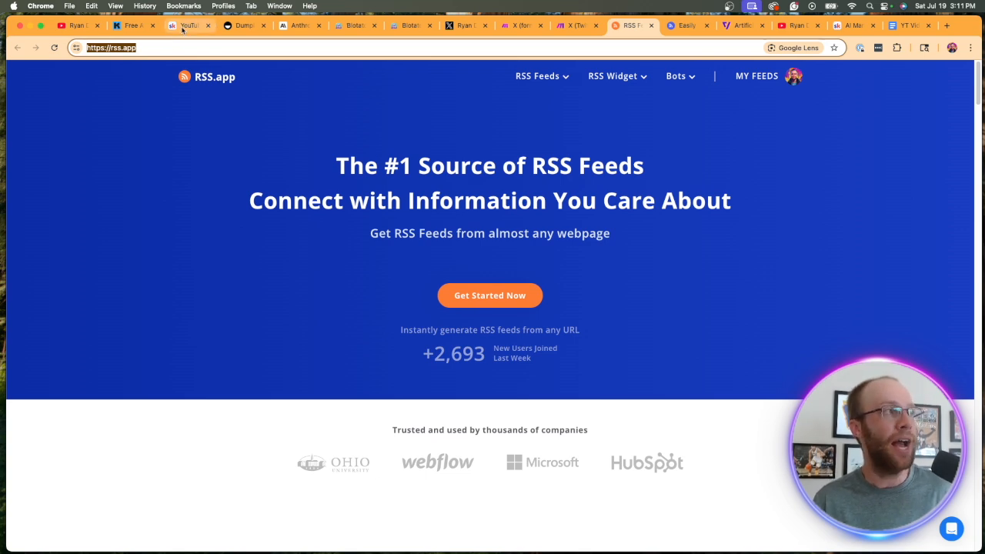
# Return to the RSS Feeds scenario and clear the feed URL in the RSS trigger
pyautogui.click(522, 27)
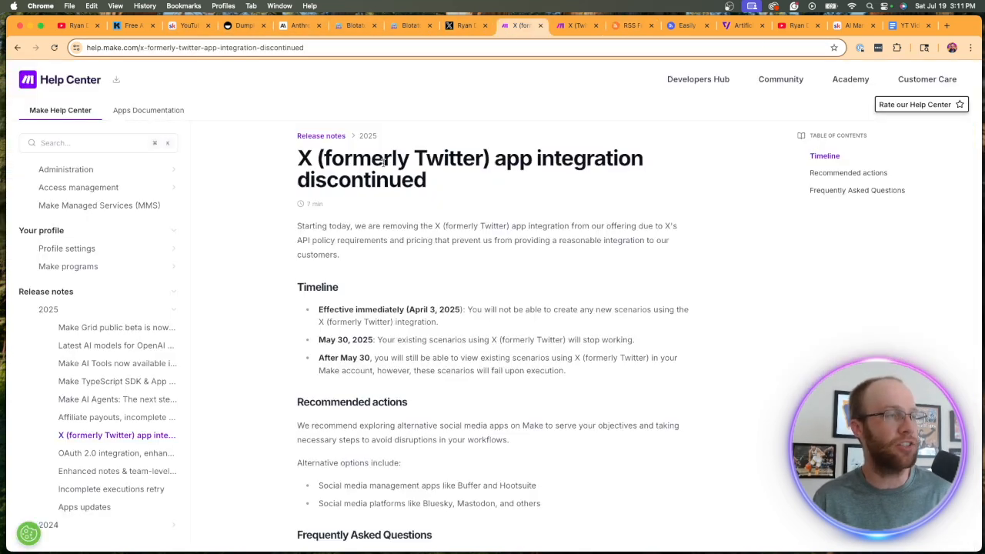
pyautogui.click(575, 25)
pyautogui.tripleClick(256, 177)
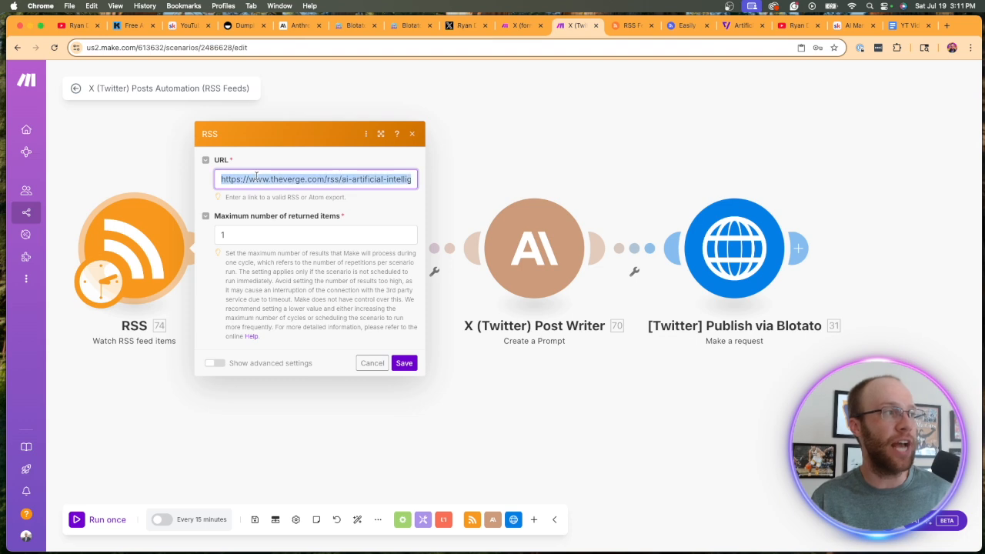
pyautogui.press('BackSpace')
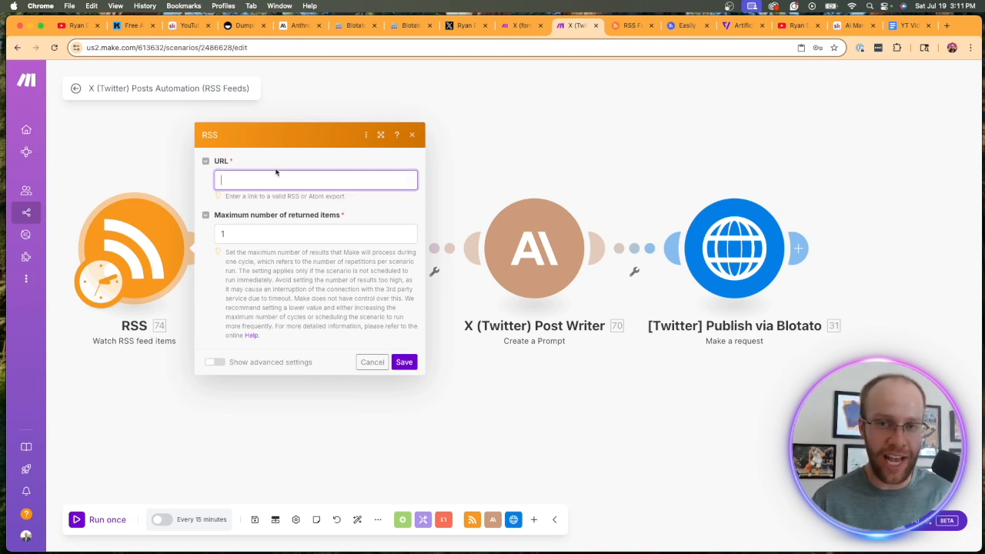
# Switch to The Verge's artificial intelligence page and select its full web address
pyautogui.click(739, 26)
pyautogui.click(295, 48)
pyautogui.press('super+a')
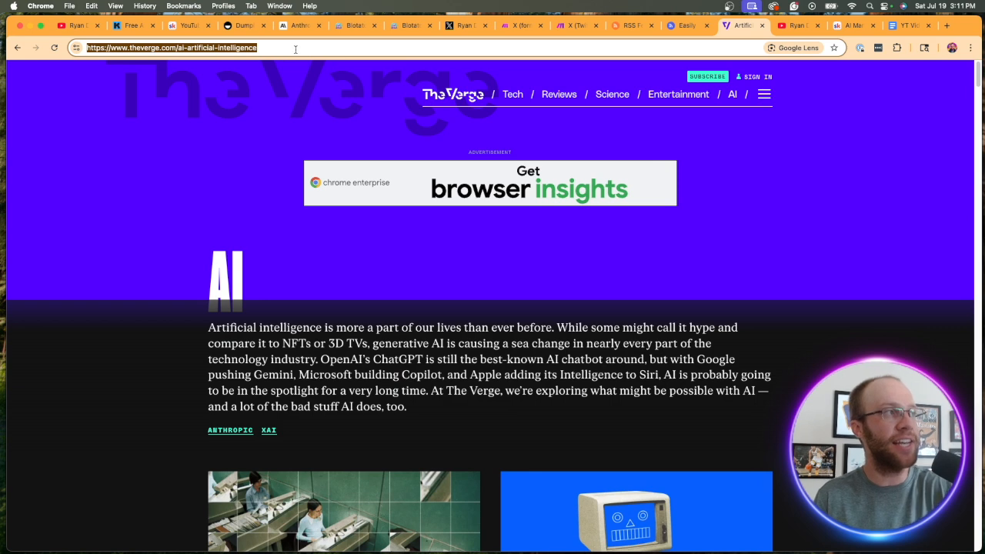
pyautogui.tripleClick(296, 50)
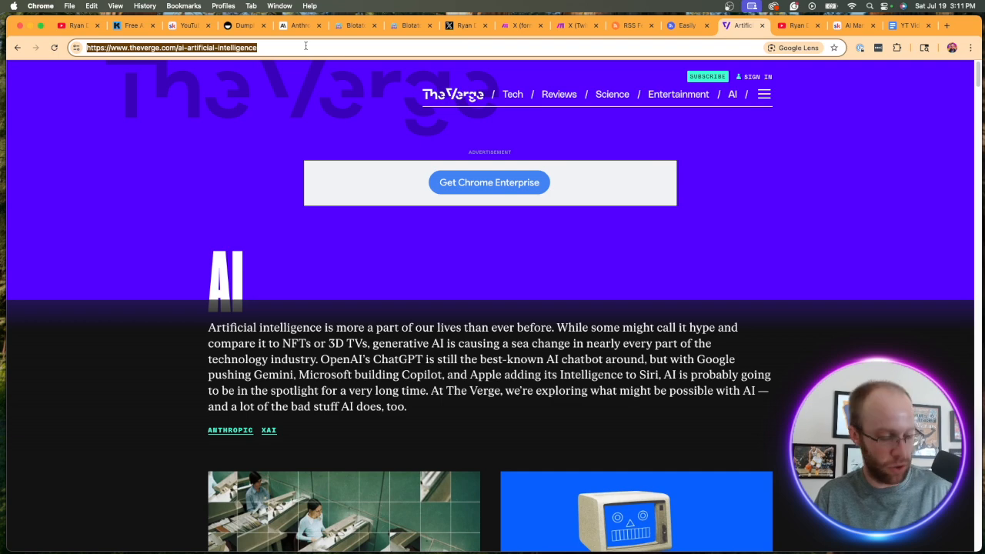
pyautogui.click(683, 26)
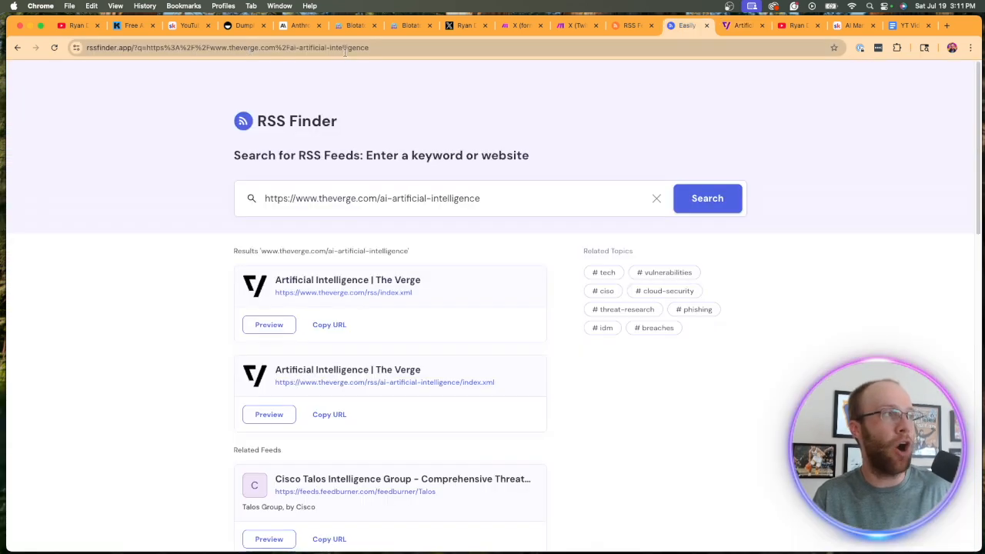
pyautogui.click(374, 195)
pyautogui.press('super+a')
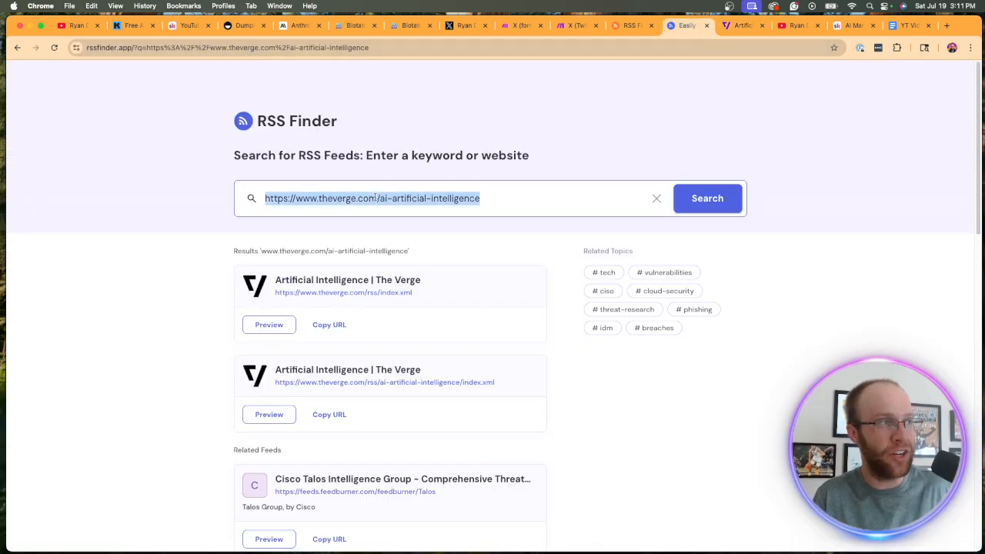
pyautogui.click(771, 241)
pyautogui.scroll(-3, 380, 273)
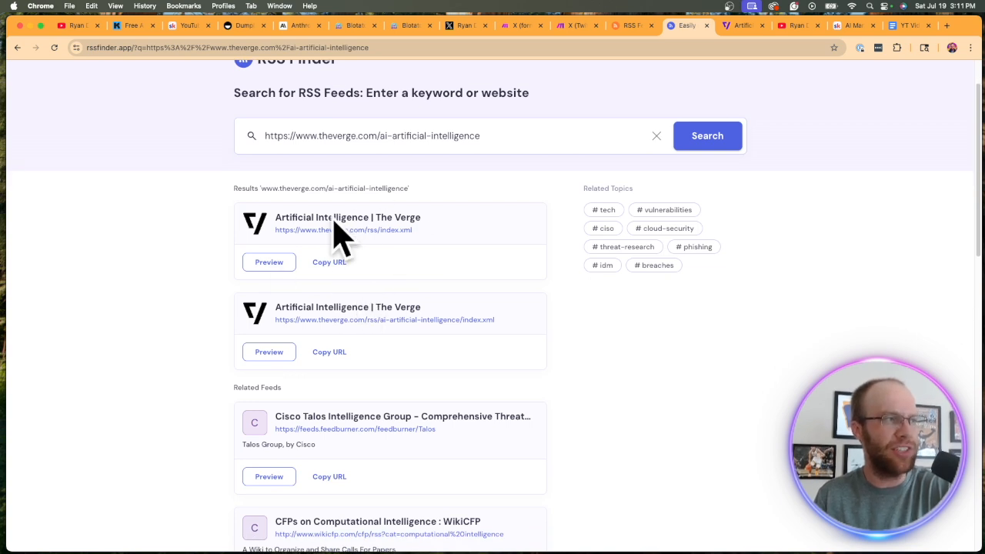
pyautogui.scroll(-3, 338, 264)
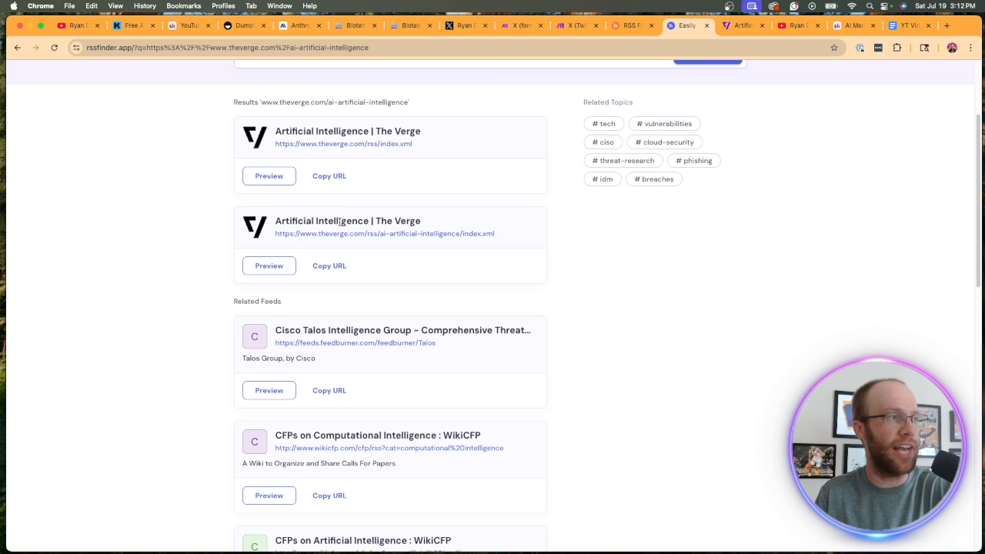
pyautogui.click(320, 267)
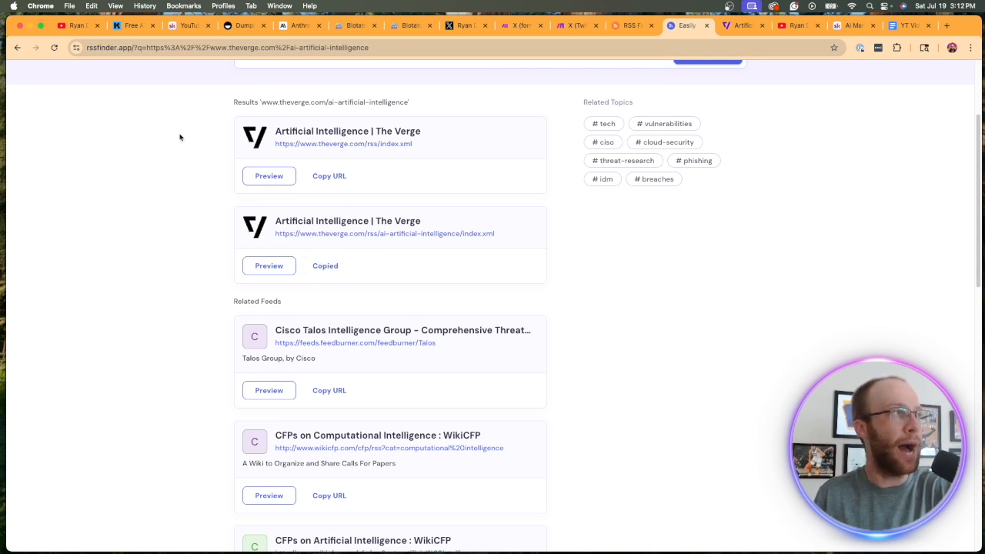
# Paste The Verge AI feed URL into the RSS trigger, set the maximum number of returned items to 1, and save it
pyautogui.click(518, 26)
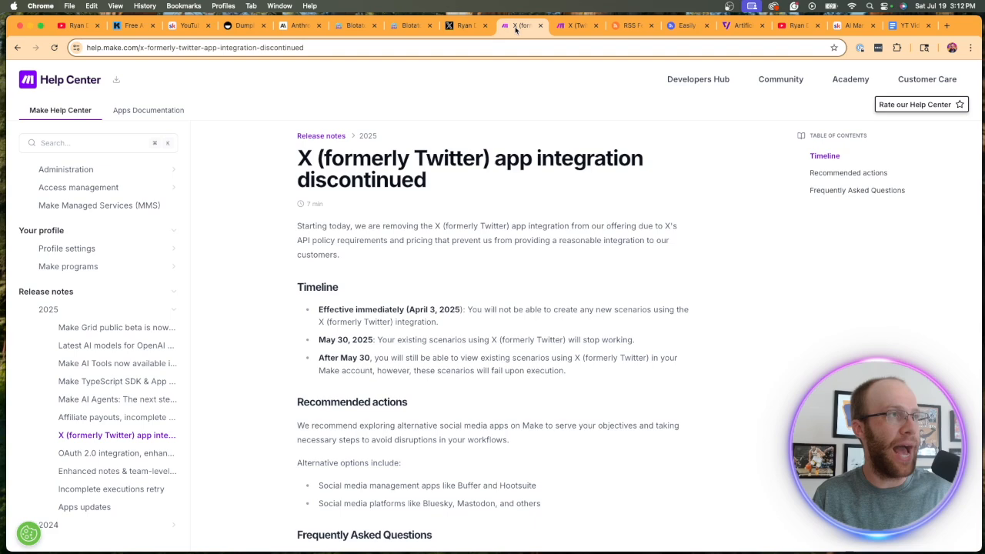
pyautogui.click(559, 26)
pyautogui.press('super+v')
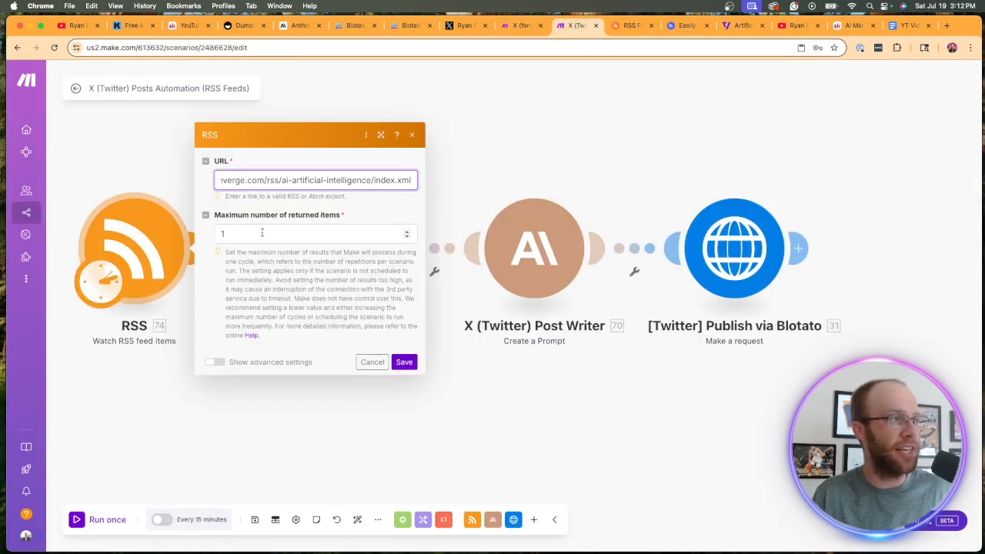
pyautogui.click(239, 233)
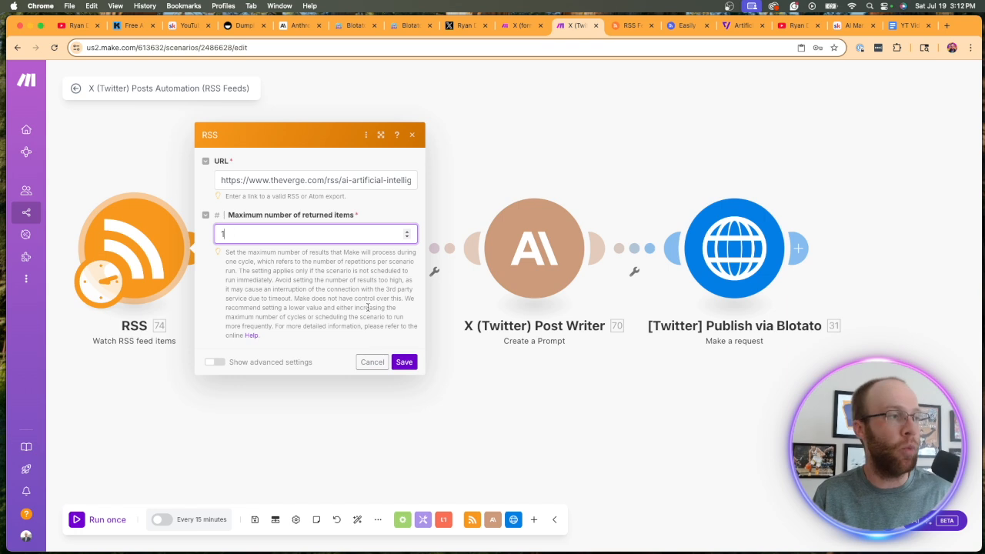
pyautogui.write('1')
pyautogui.click(403, 362)
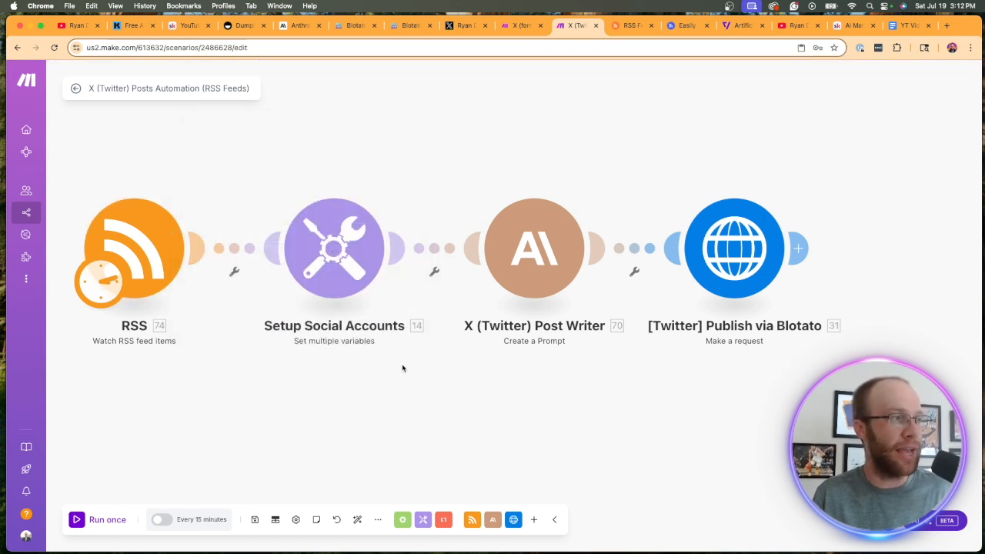
# Open the Setup Social Accounts module and review its blotato_api_key and twitter_id variables
pyautogui.click(344, 263)
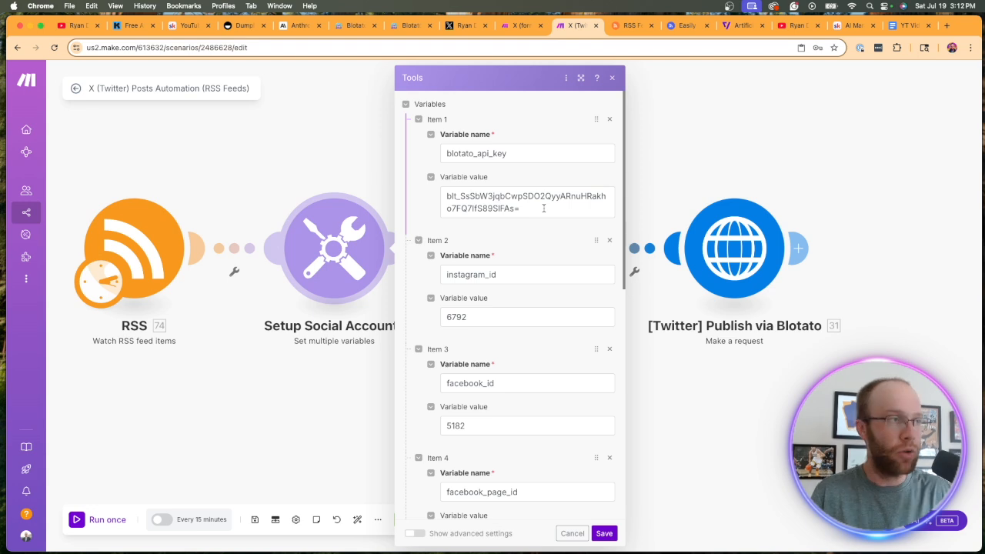
pyautogui.click(518, 205)
pyautogui.scroll(-3, 528, 295)
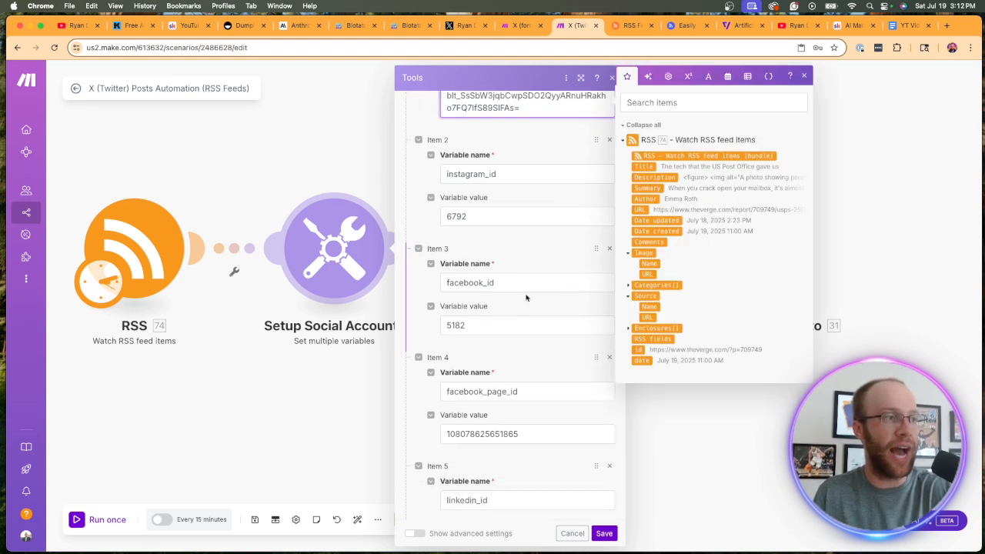
pyautogui.scroll(-5, 513, 317)
pyautogui.click(484, 358)
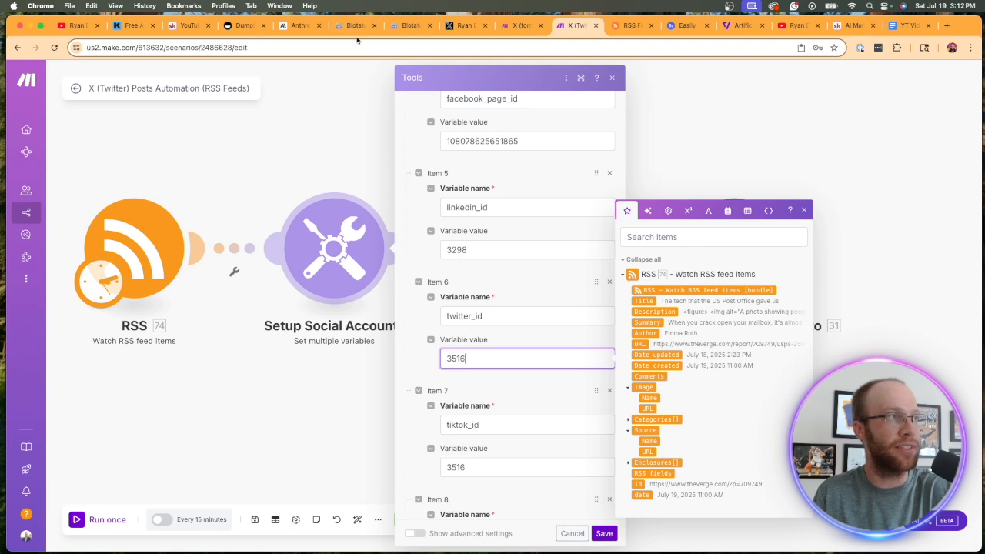
# Switch to the Blotato settings and copy the account ID of the connected X account
pyautogui.click(402, 31)
pyautogui.scroll(5, 51, 332)
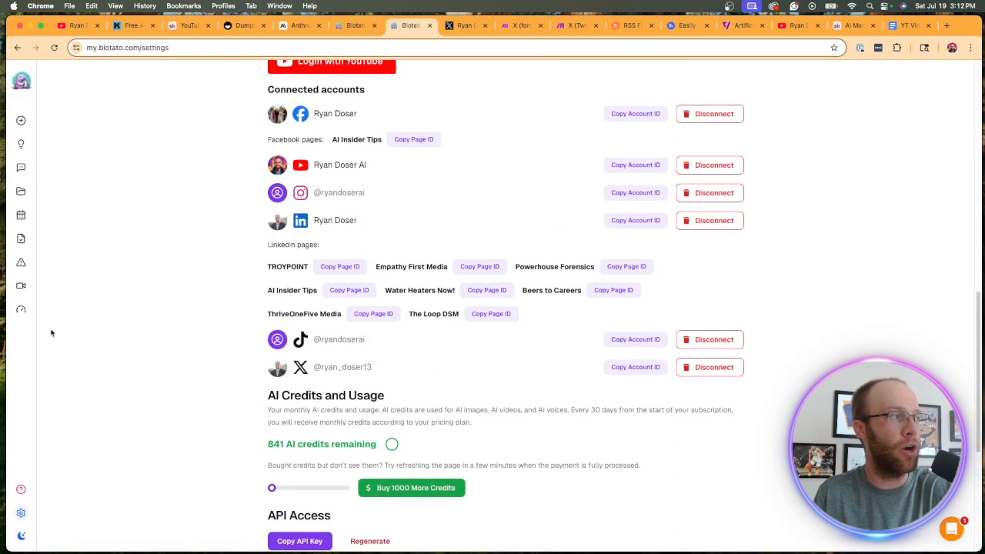
pyautogui.click(69, 508)
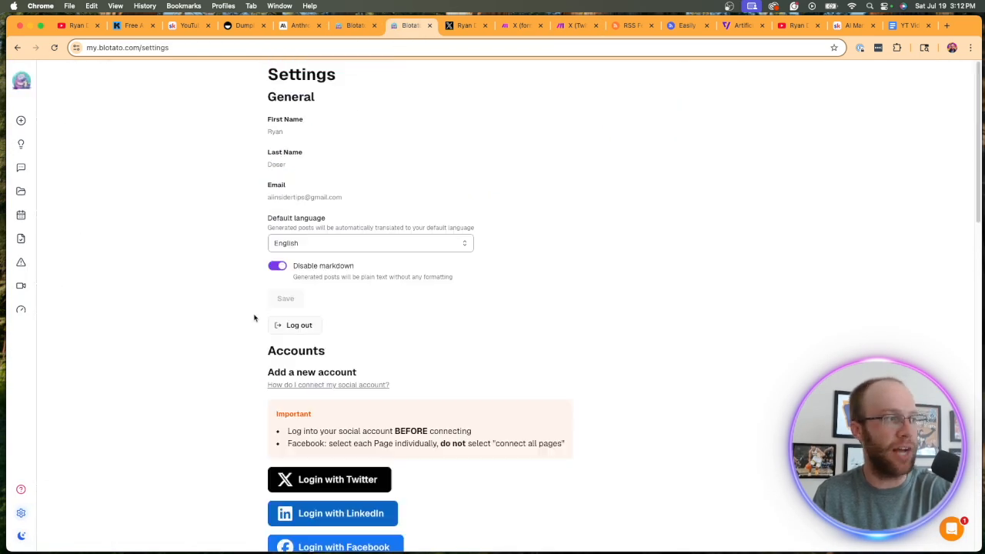
pyautogui.scroll(-10, 353, 259)
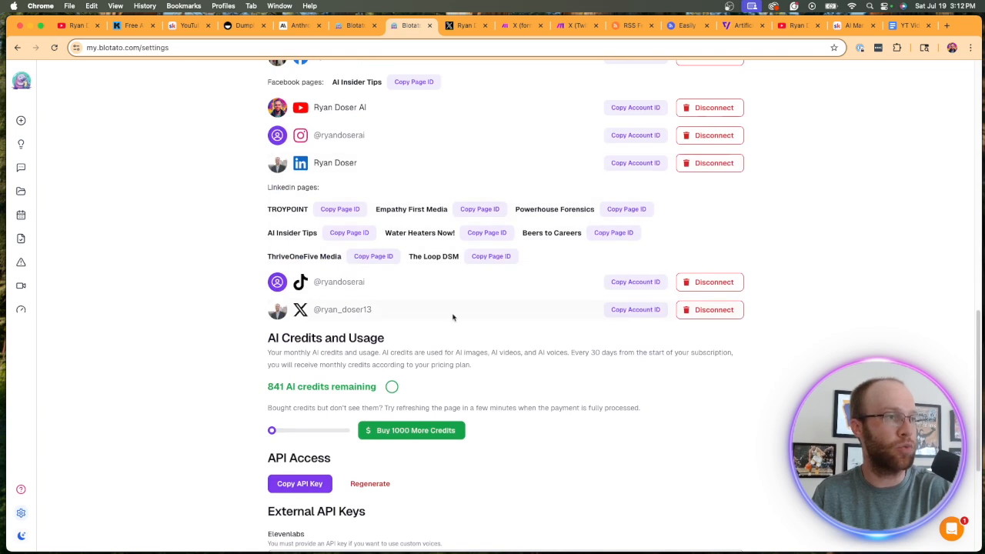
pyautogui.click(636, 309)
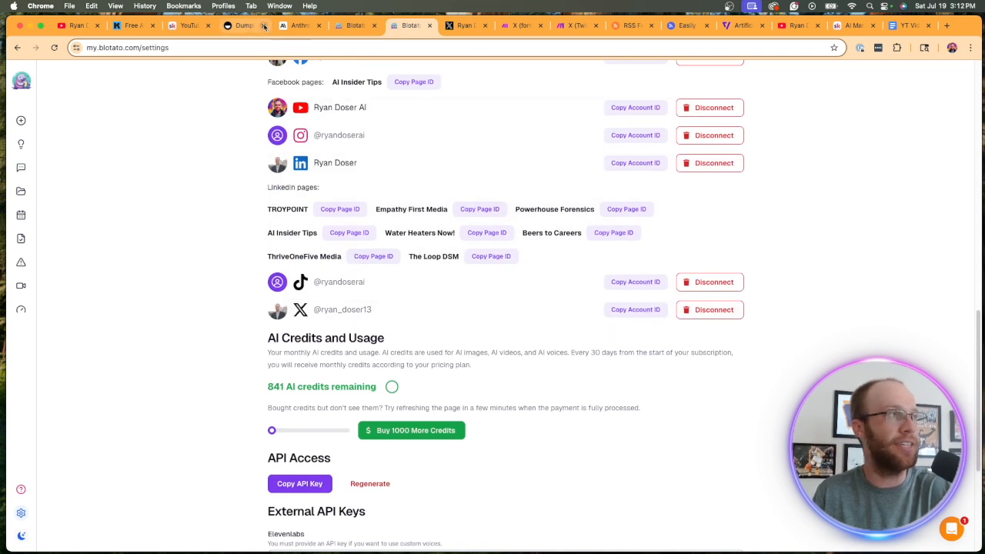
# Replace the twitter_id variable's value in Setup Social Accounts with the copied X account ID and save the module
pyautogui.click(575, 25)
pyautogui.click(497, 354)
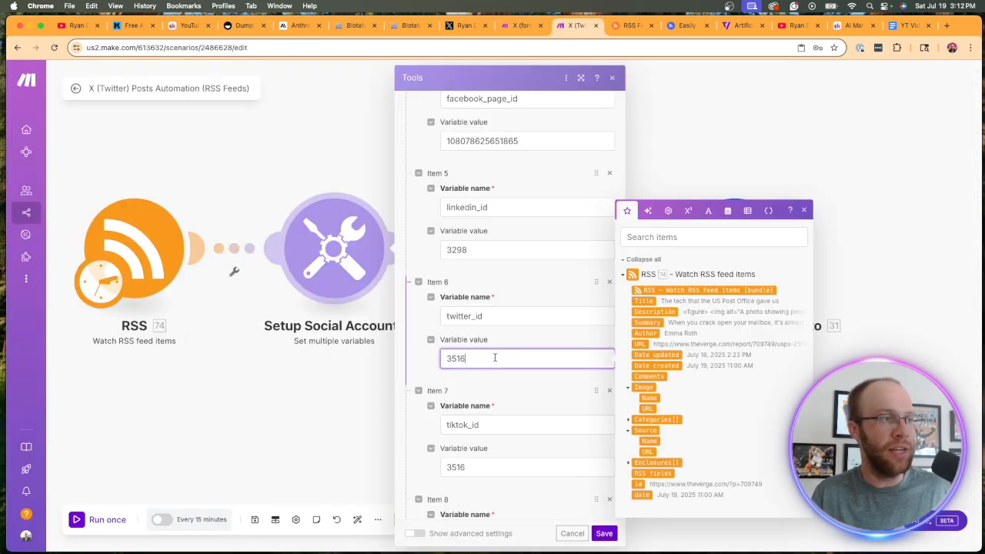
pyautogui.press('super+a')
pyautogui.press('BackSpace')
pyautogui.press('super+v')
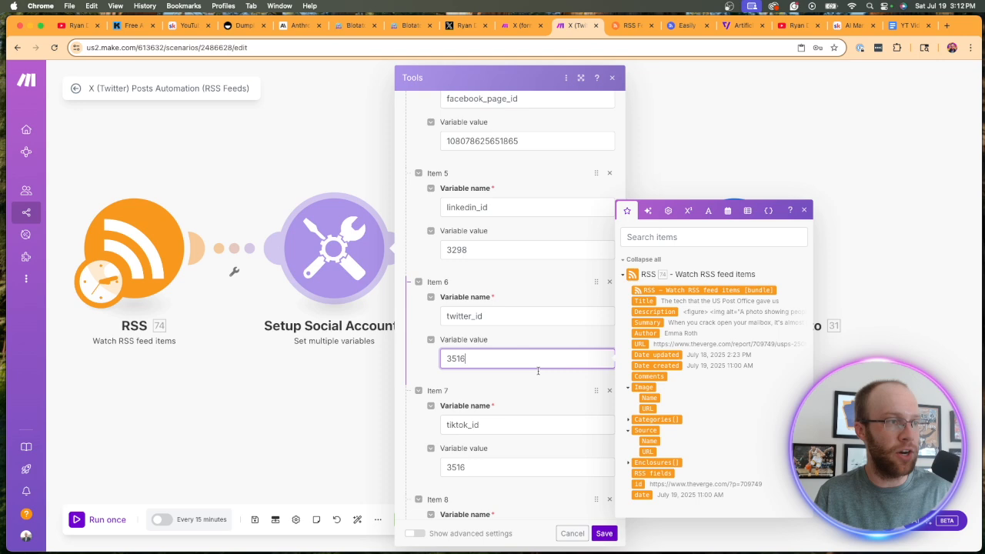
pyautogui.click(604, 533)
# Open the X (Twitter) Post Writer module and review its prompt's mapped RSS fields and post requirements
pyautogui.click(523, 231)
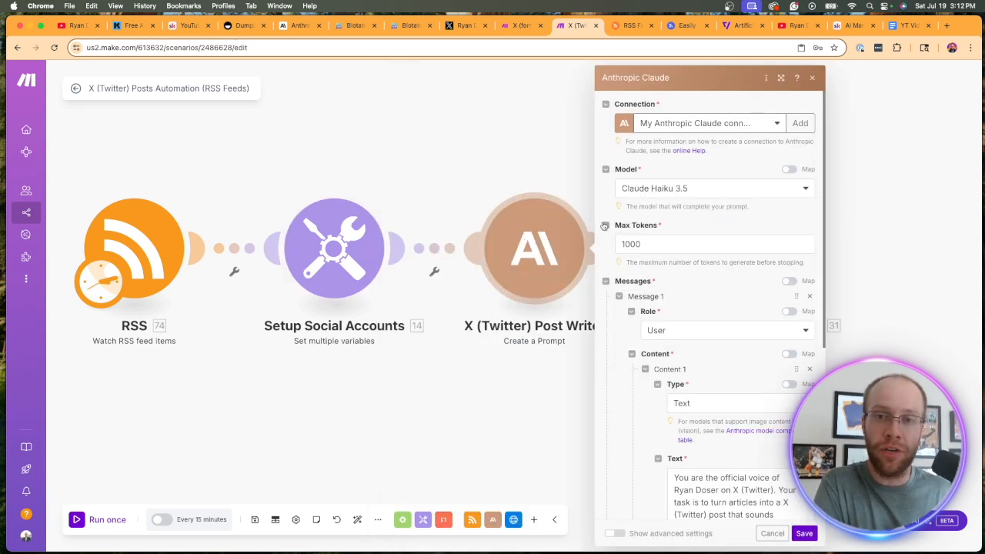
pyautogui.scroll(-3, 739, 369)
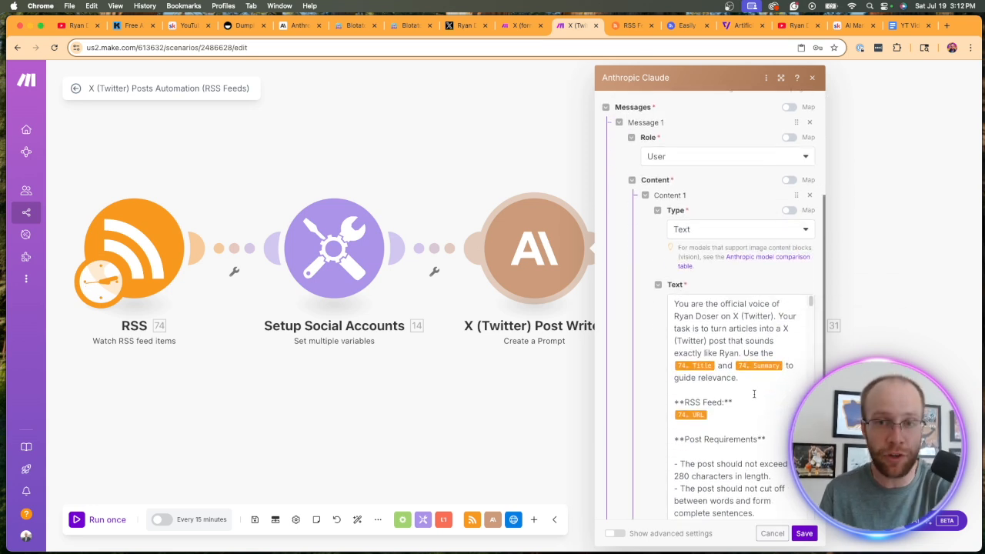
pyautogui.click(717, 366)
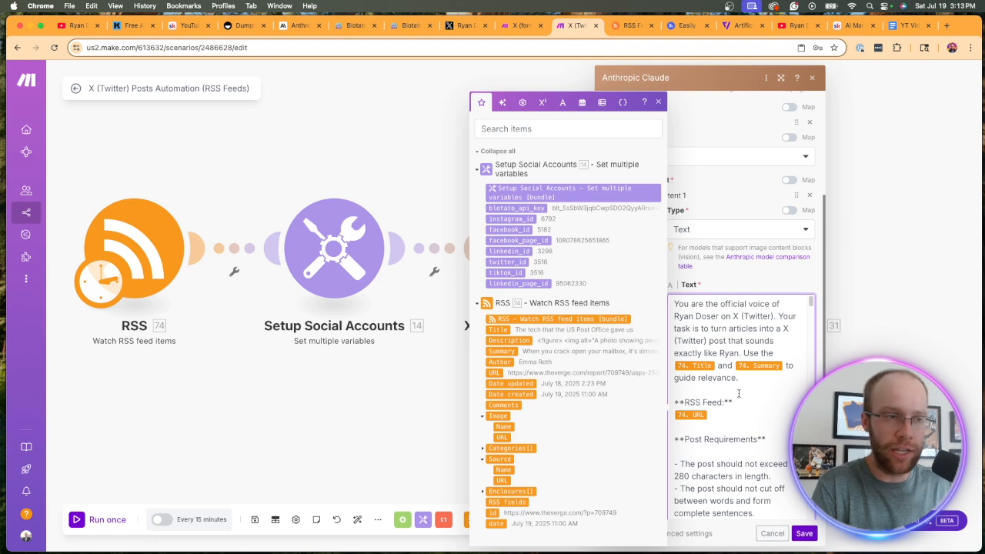
pyautogui.scroll(-15, 739, 393)
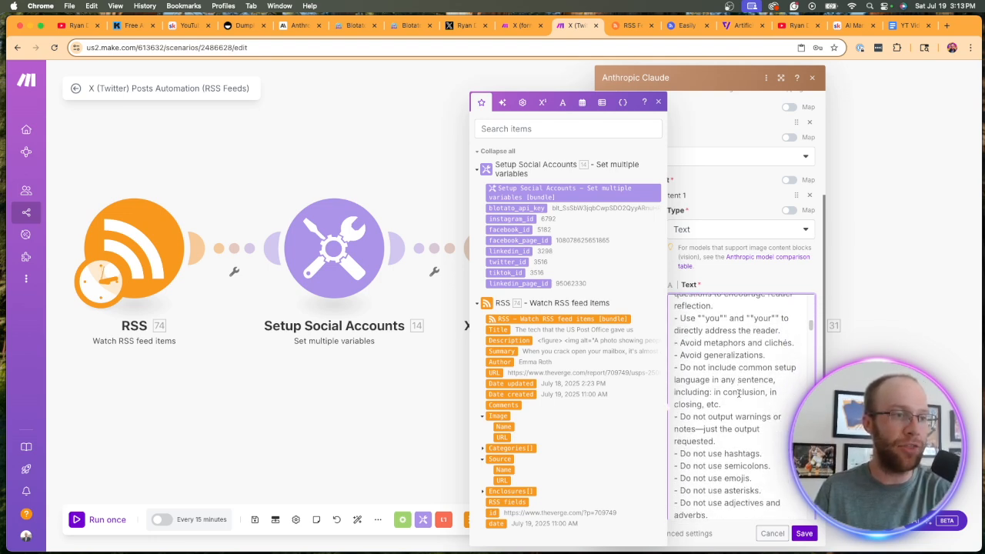
pyautogui.scroll(10, 739, 393)
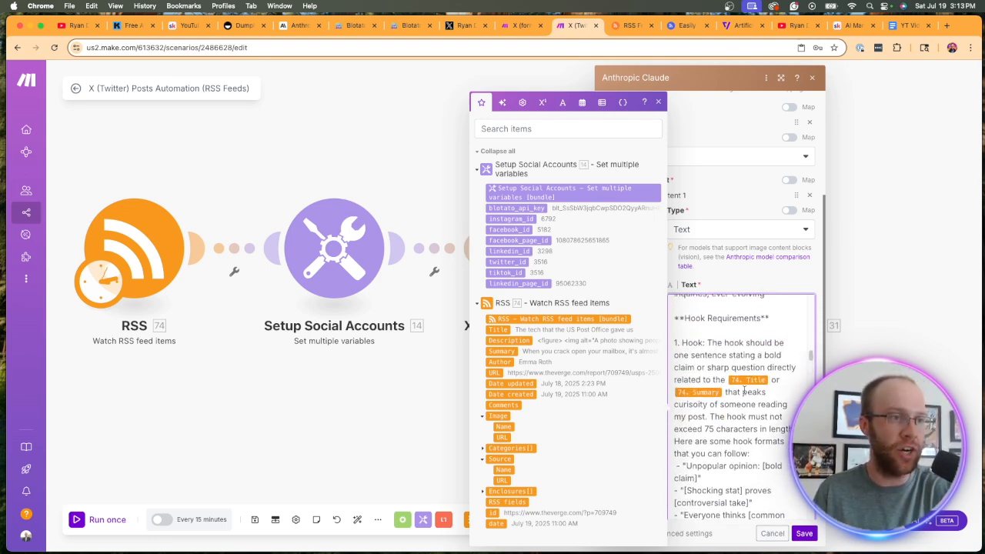
# Review the prompt's hook requirements, example X posts and output instructions in the Claude module
pyautogui.moveTo(698, 345); pyautogui.dragTo(722, 355)
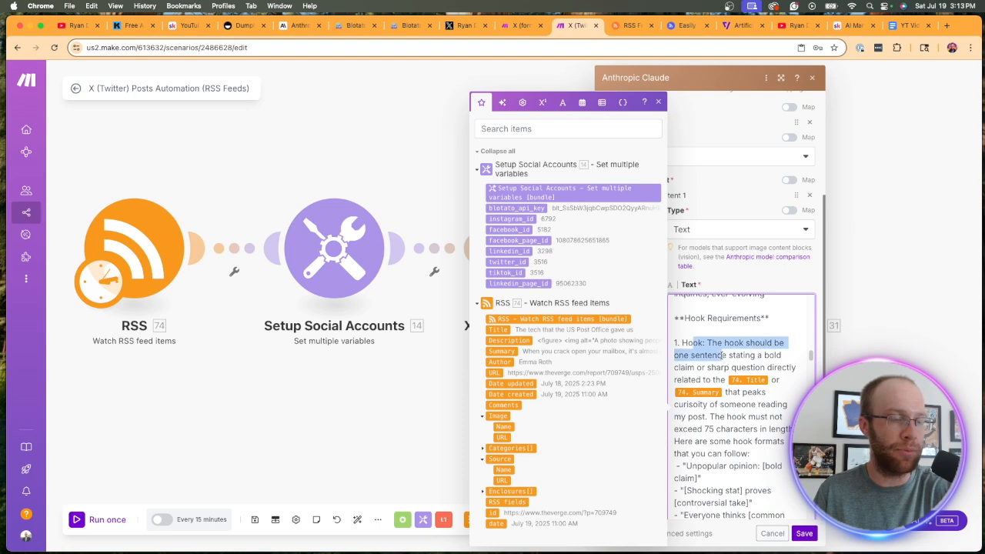
pyautogui.click(722, 355)
pyautogui.scroll(-1, 722, 355)
pyautogui.scroll(-3, 722, 355)
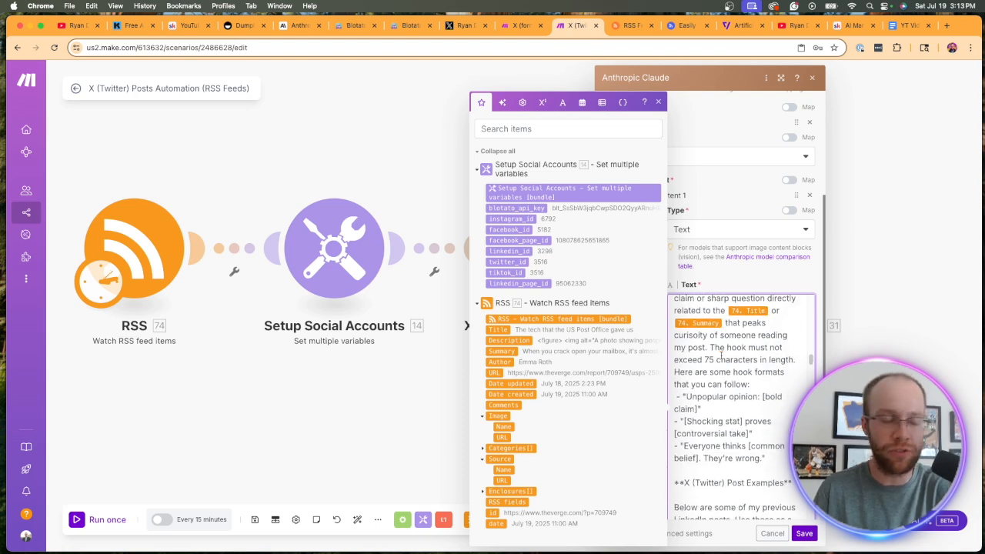
pyautogui.scroll(-15, 722, 355)
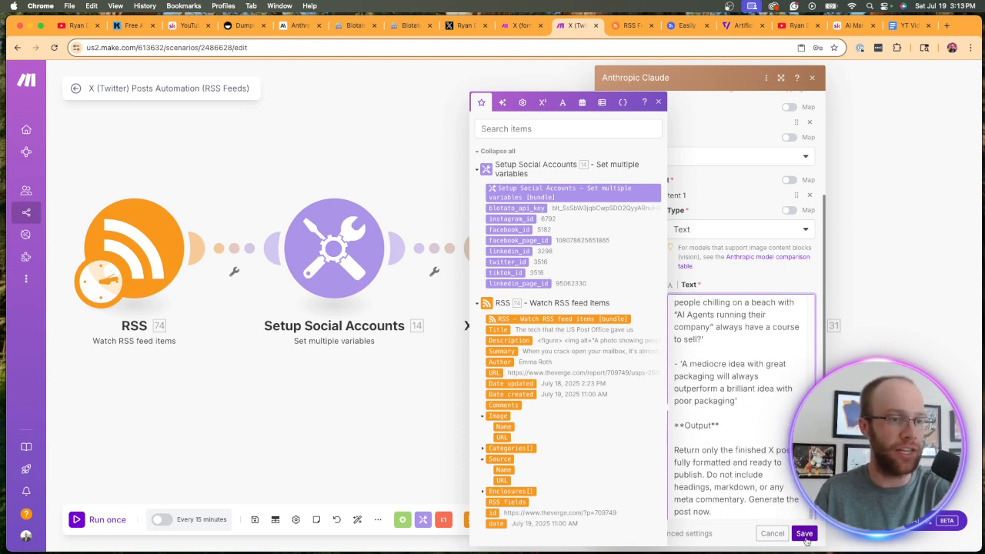
# Check the account owner's name in the prompt's opening voice instruction and save the Claude module
pyautogui.scroll(20, 712, 386)
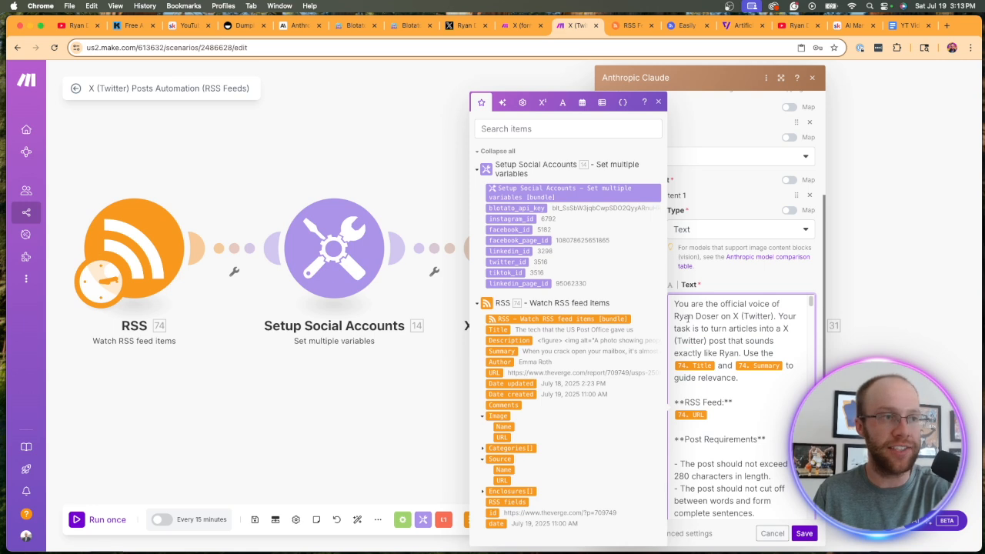
pyautogui.moveTo(675, 316); pyautogui.dragTo(746, 316)
pyautogui.click(746, 316)
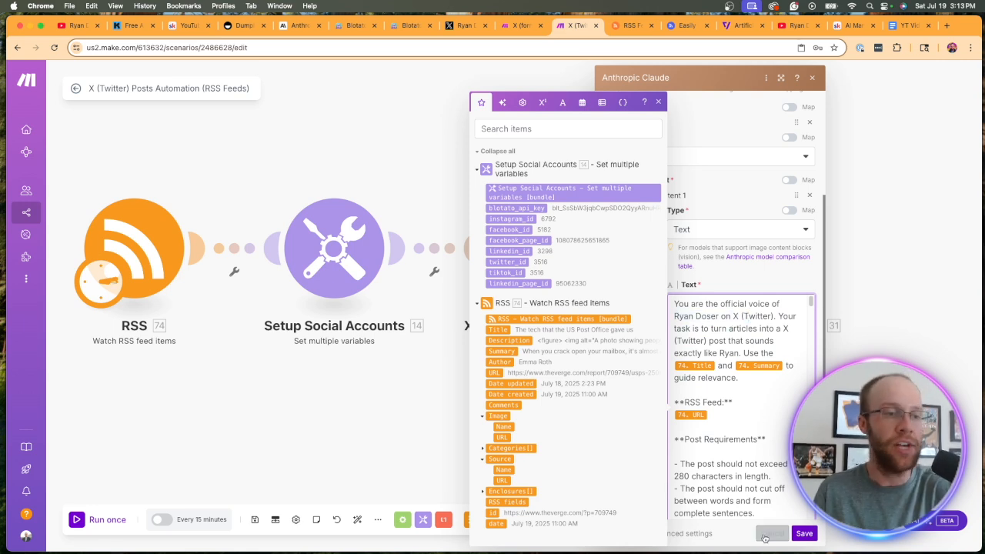
pyautogui.click(805, 535)
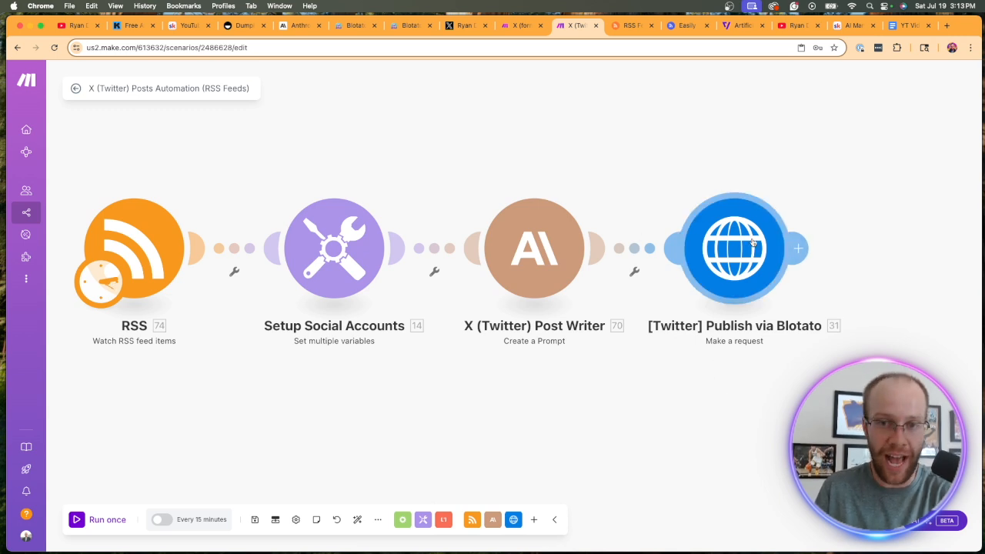
# Review the blotato-api-key header and request content mappings in [Twitter] Publish via Blotato, then save the module and the scenario
pyautogui.click(753, 243)
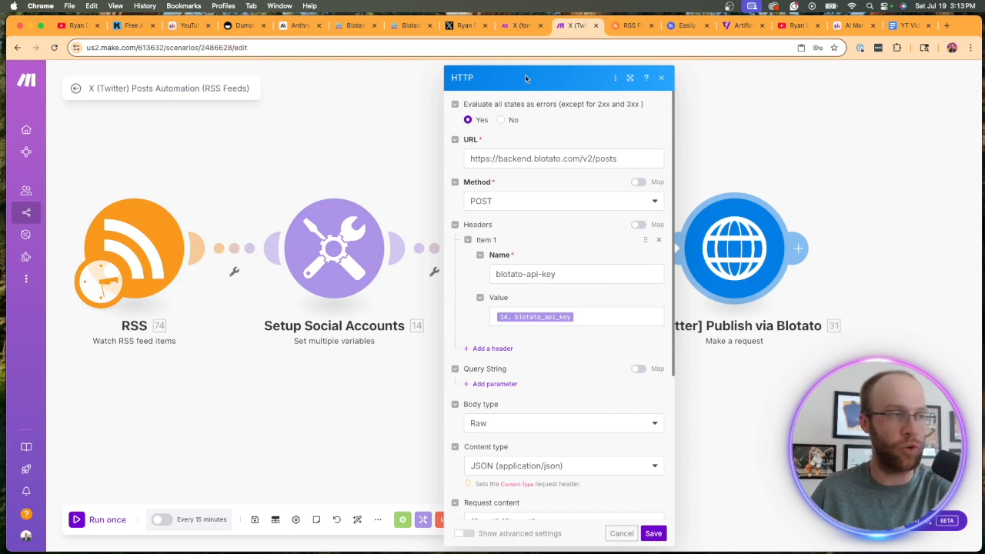
pyautogui.click(585, 317)
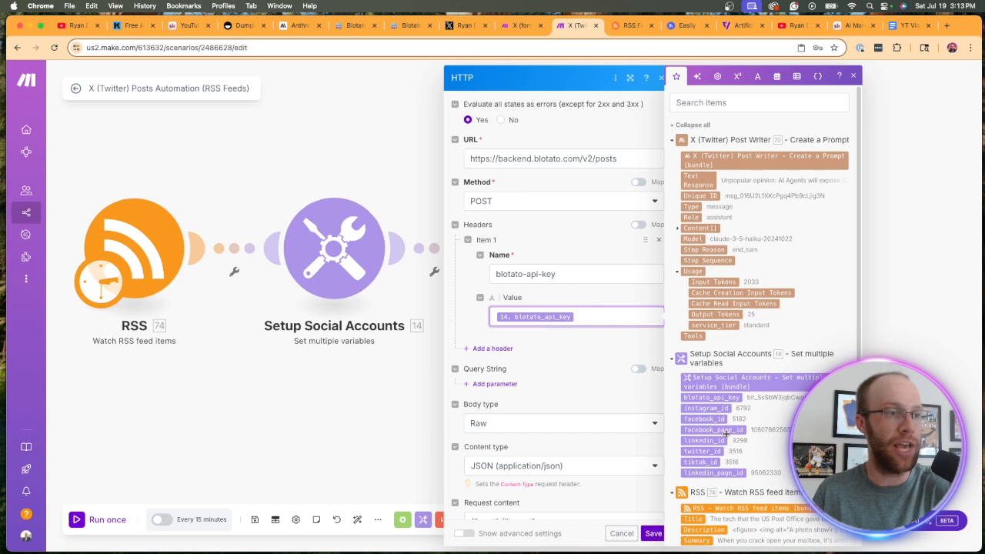
pyautogui.scroll(-5, 554, 353)
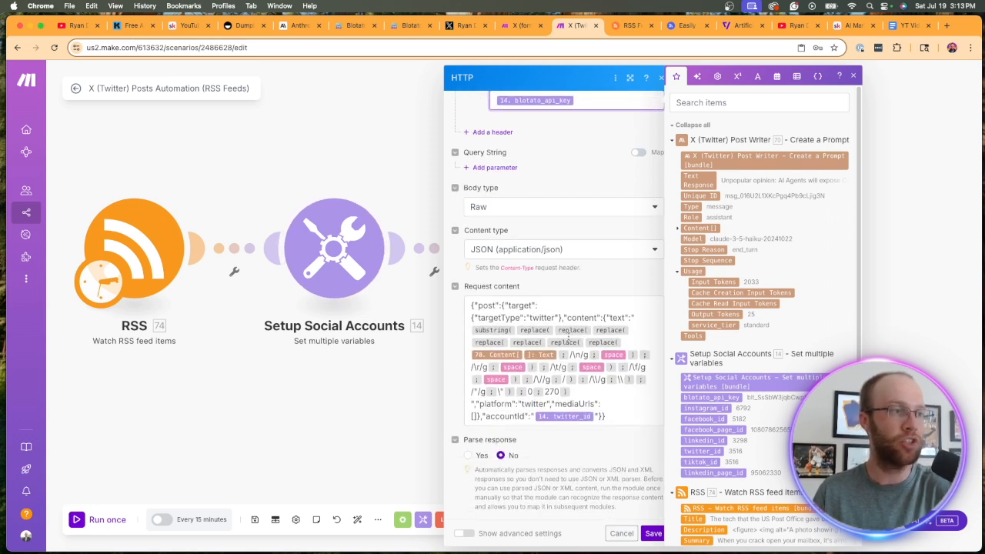
pyautogui.click(554, 354)
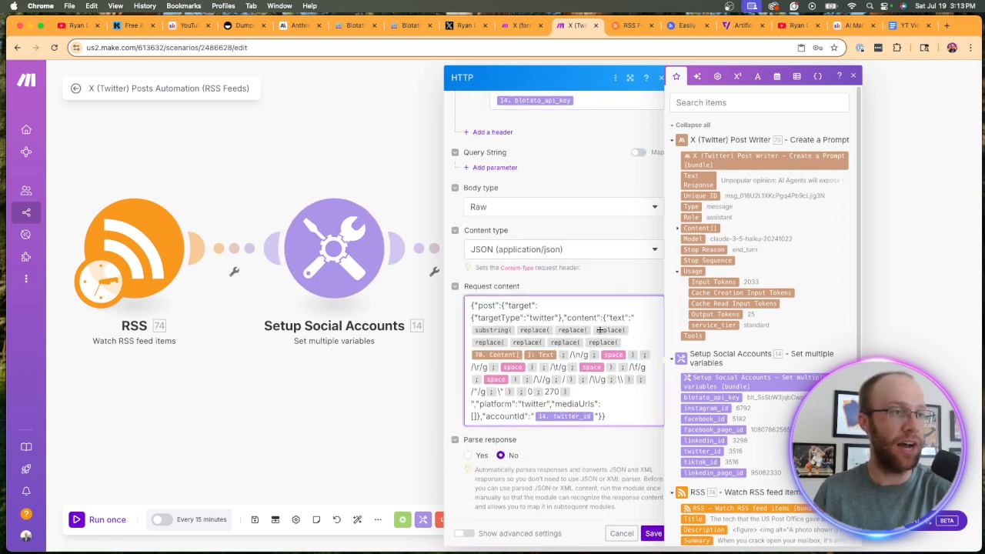
pyautogui.click(678, 228)
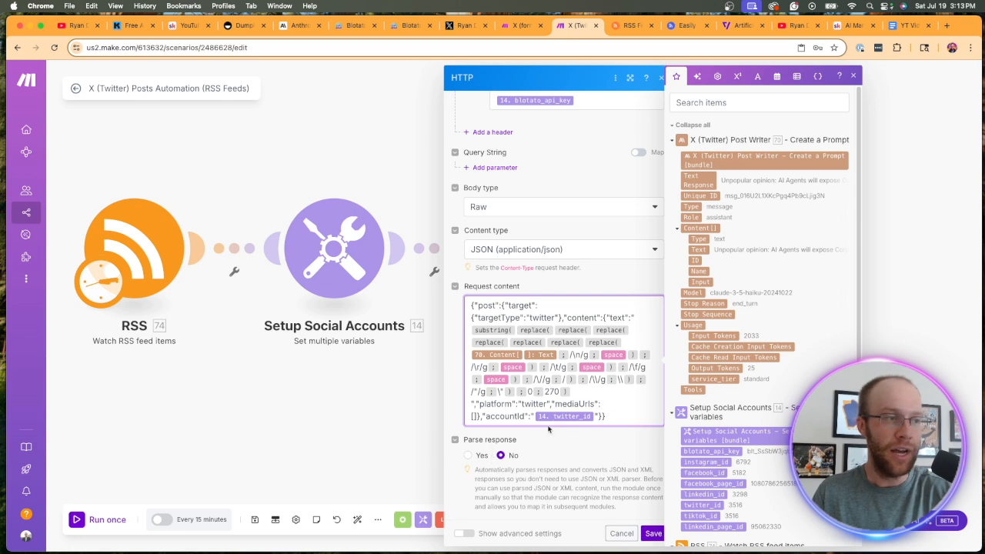
pyautogui.click(652, 533)
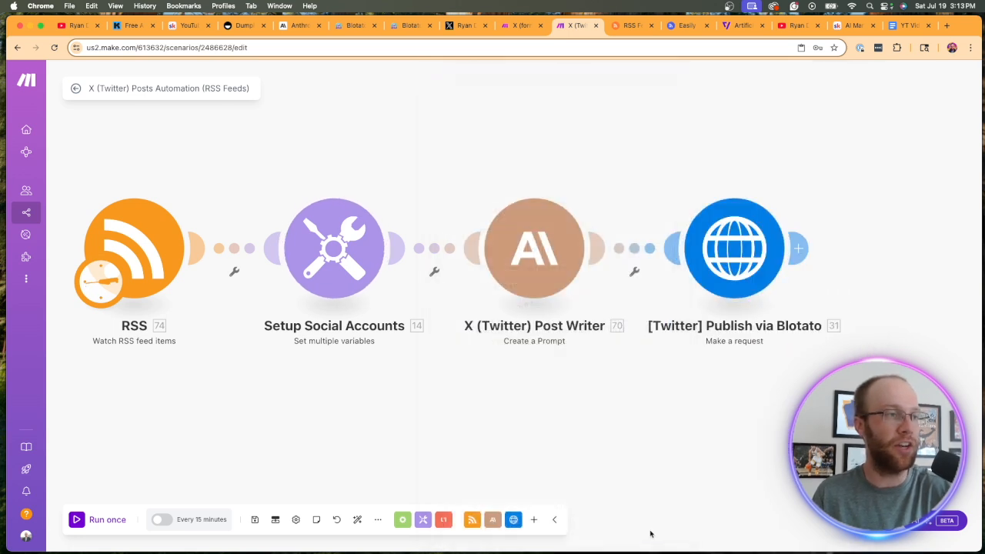
pyautogui.click(255, 520)
# Set the RSS trigger to start from the 07/17/2025 12:00 PM item about OpenAI's new ChatGPT Agent and run the scenario once
pyautogui.moveTo(248, 421); pyautogui.dragTo(305, 420)
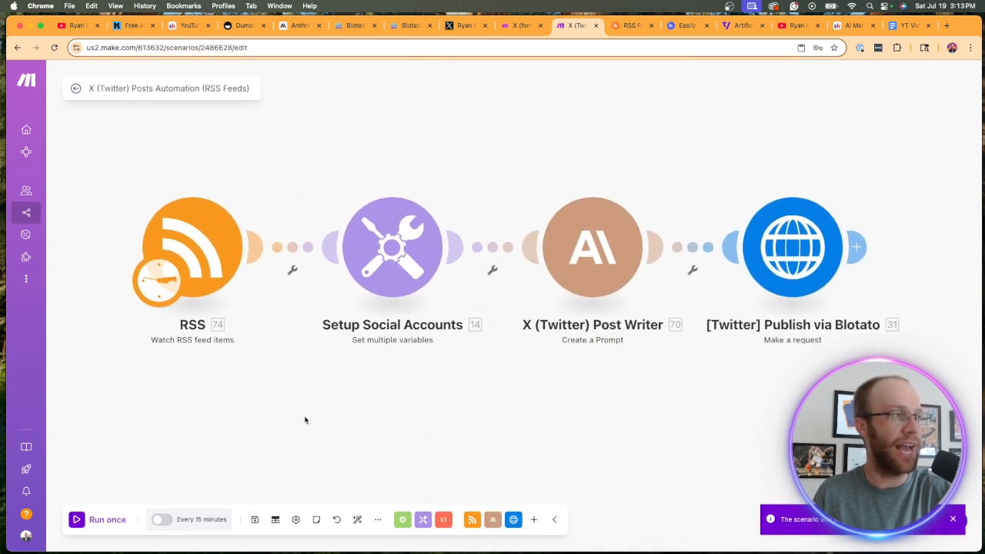
pyautogui.rightClick(206, 248)
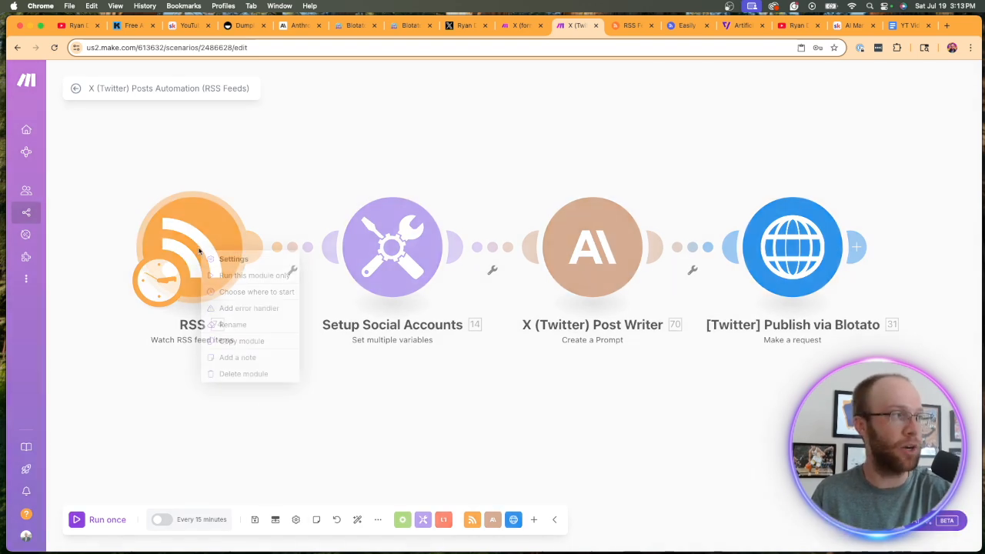
pyautogui.click(240, 297)
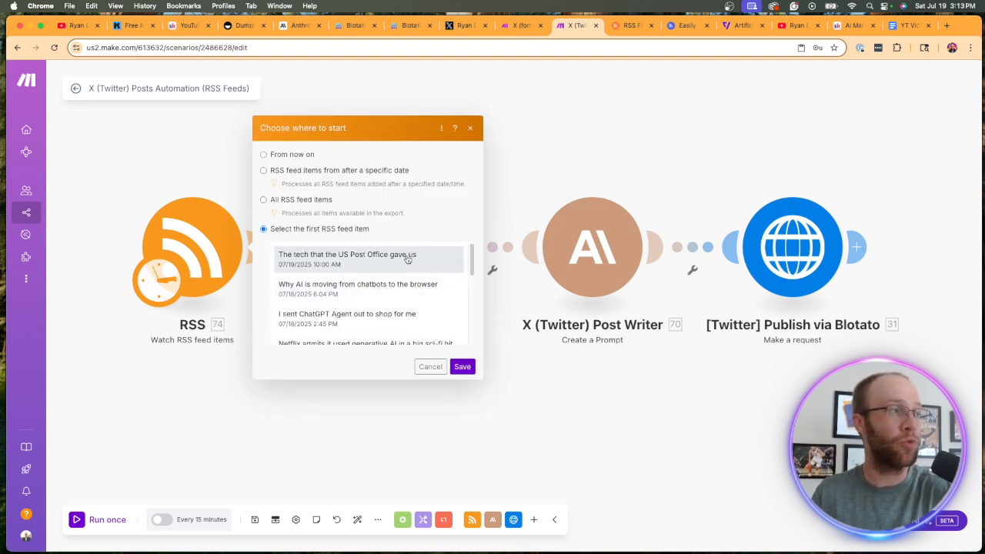
pyautogui.scroll(-1, 406, 256)
pyautogui.scroll(-5, 408, 259)
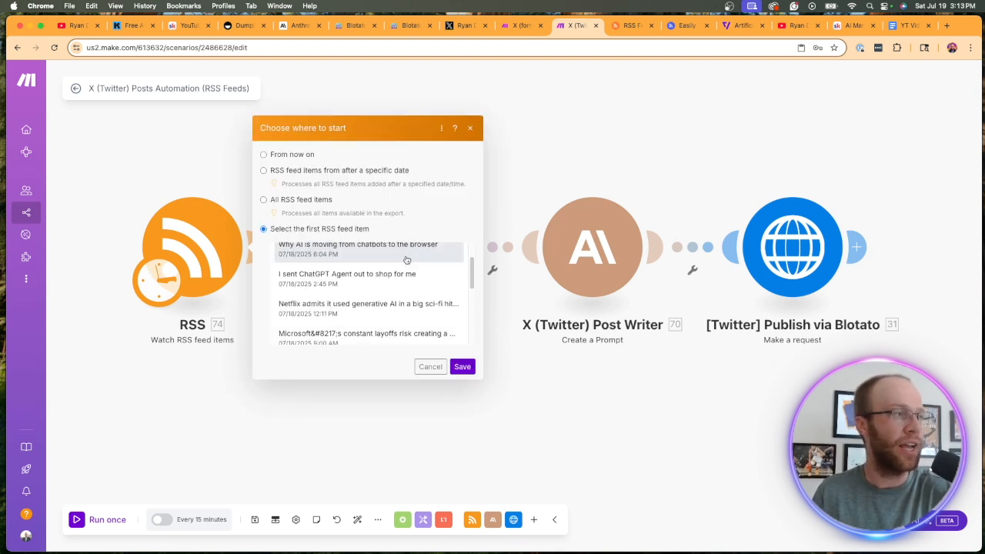
pyautogui.scroll(-1, 403, 264)
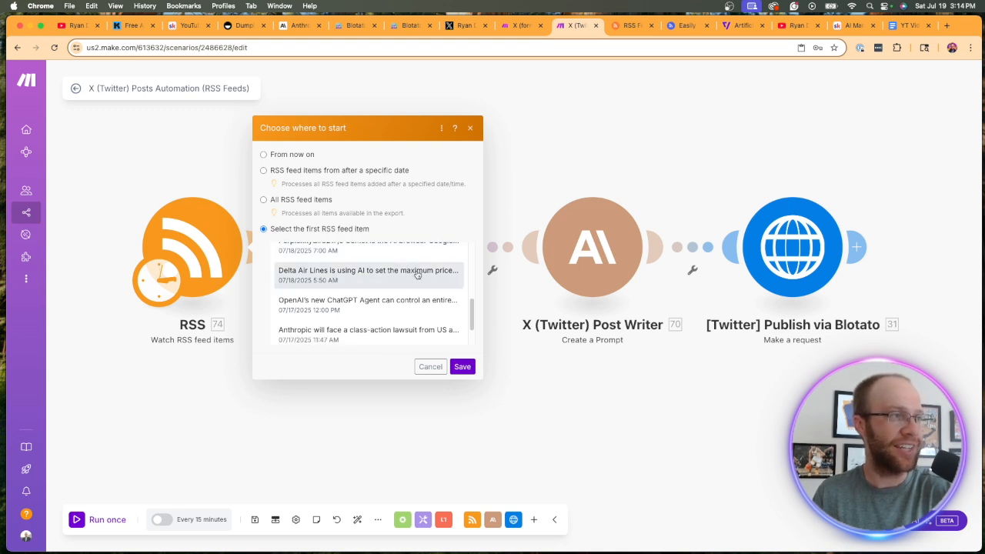
pyautogui.scroll(-1, 368, 289)
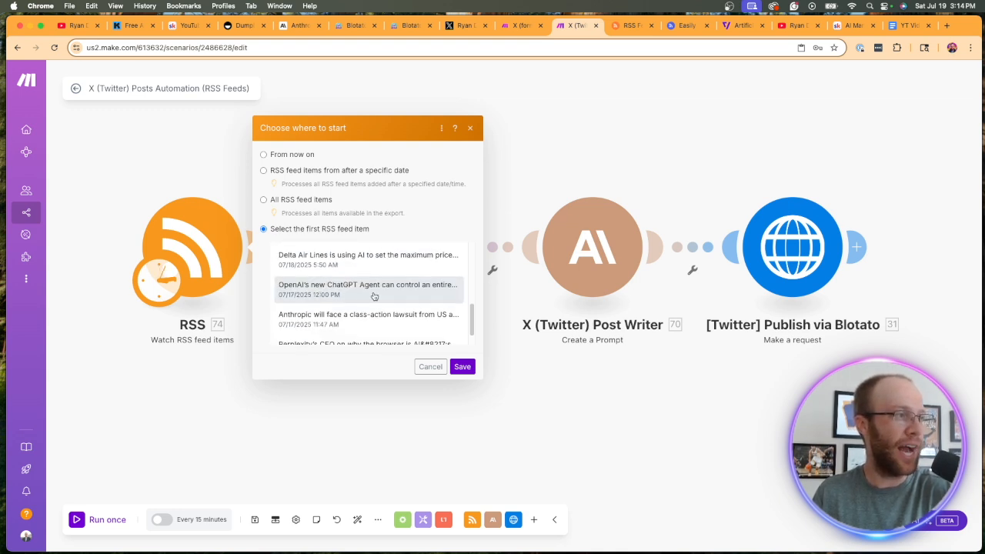
pyautogui.click(345, 290)
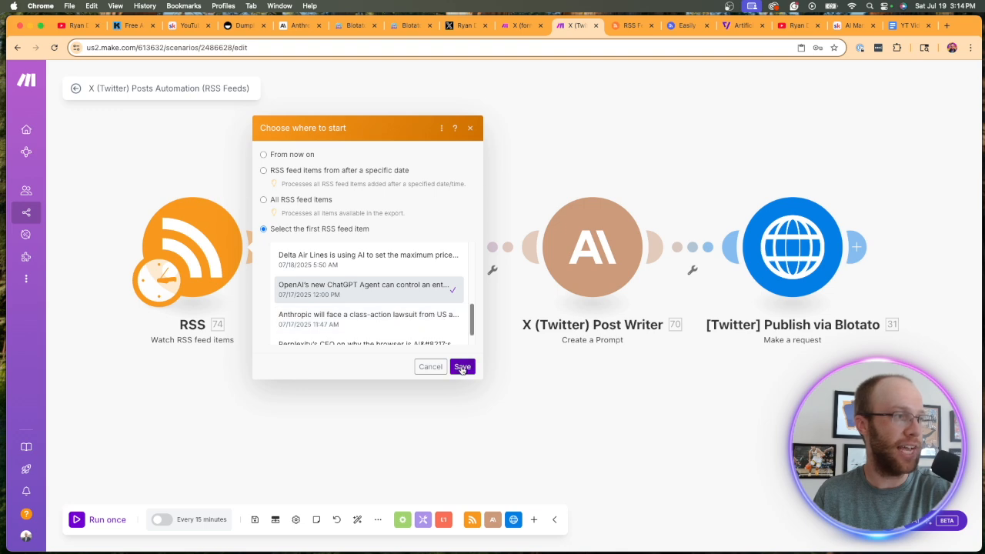
pyautogui.click(462, 367)
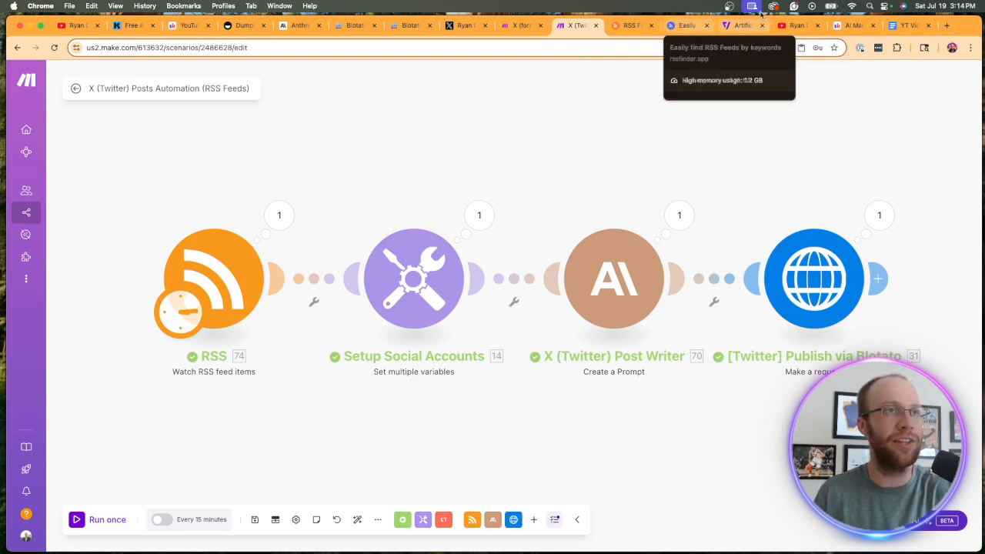
# Switch to the X profile, move its tab beside the Make scenario, and reload it to find the newly published post
pyautogui.moveTo(466, 26); pyautogui.dragTo(589, 27)
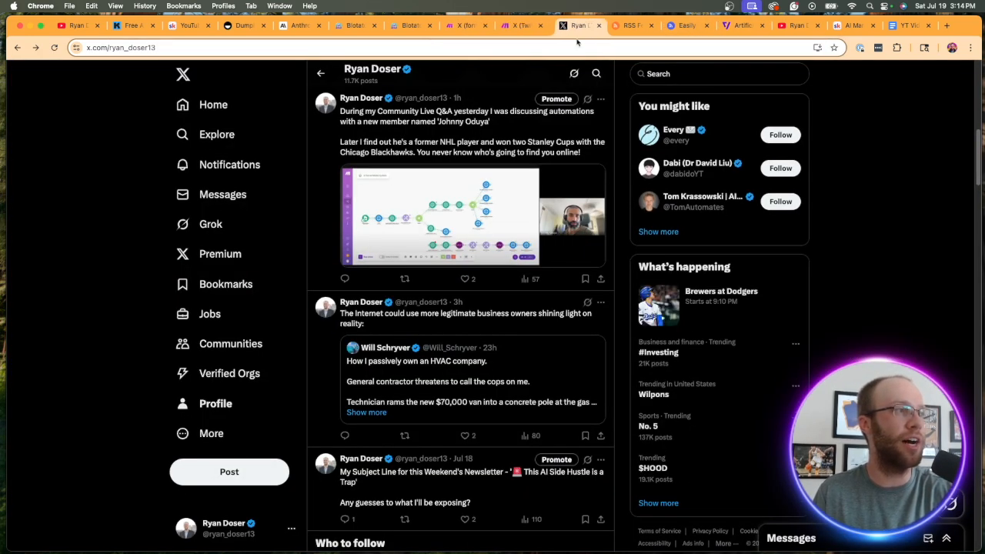
pyautogui.click(54, 47)
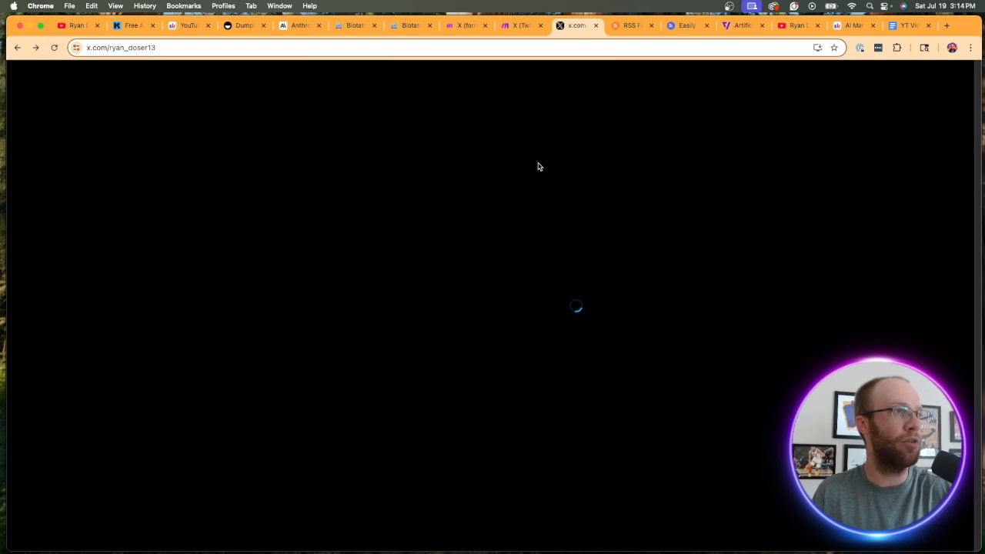
pyautogui.scroll(-6, 508, 151)
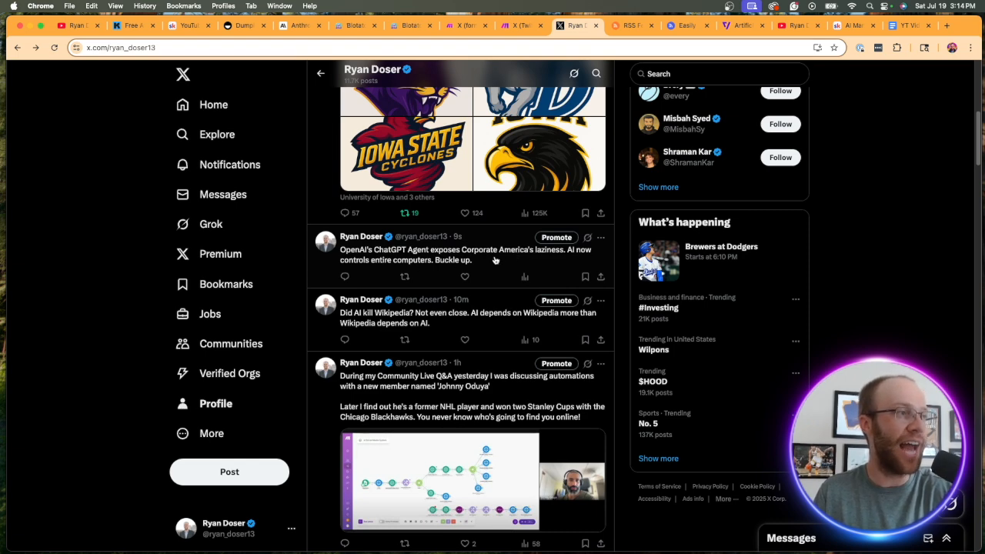
# Delete the newly published test post about OpenAI's ChatGPT Agent from the X profile
pyautogui.click(600, 239)
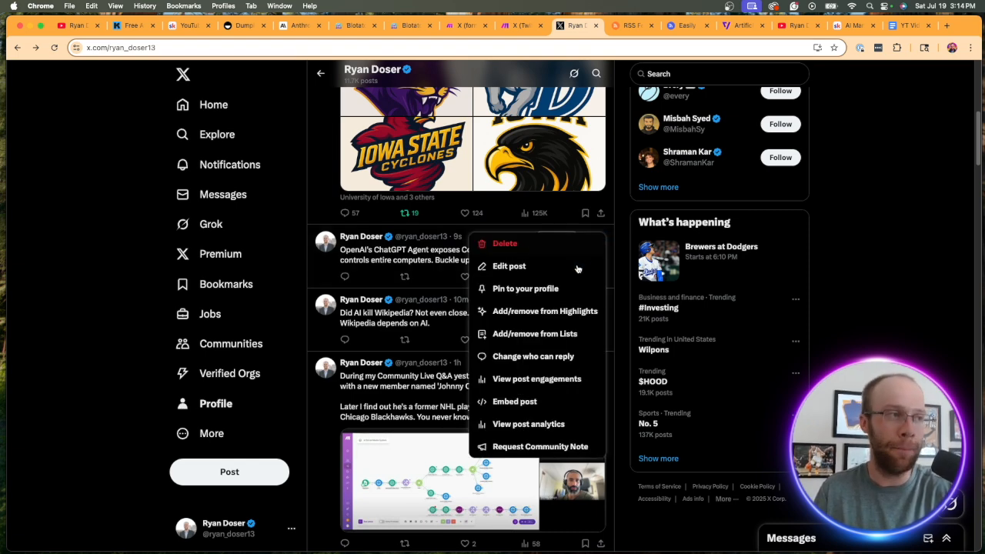
pyautogui.click(508, 245)
pyautogui.click(493, 326)
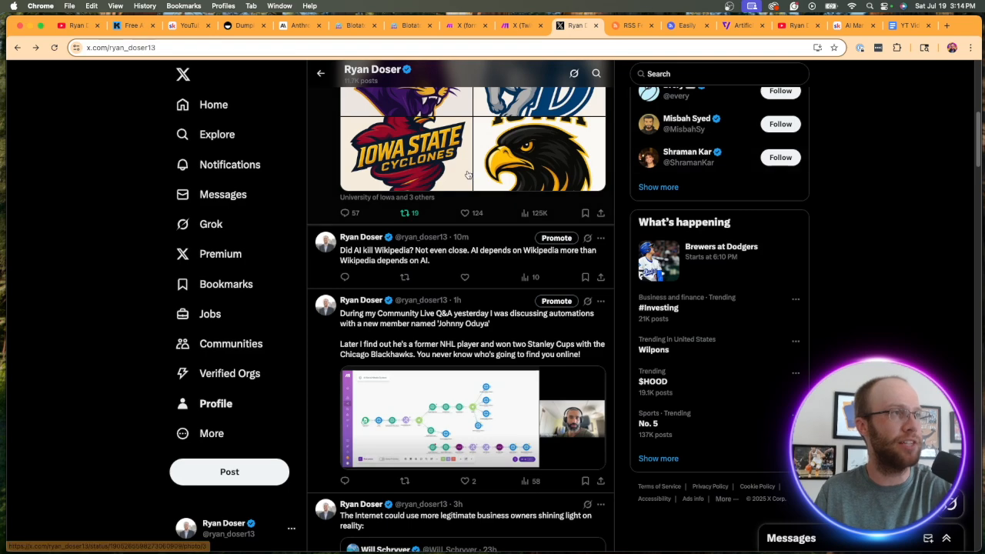
# Switch back to the X (Twitter) Posts Automation (RSS Feeds) scenario in Make and set its schedule to run every day
pyautogui.click(521, 26)
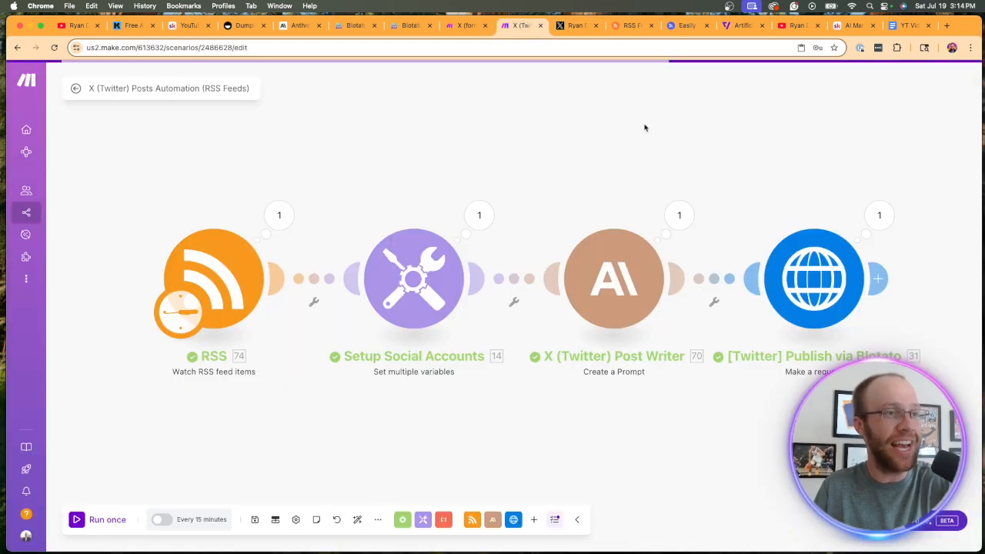
pyautogui.moveTo(637, 123); pyautogui.dragTo(571, 96)
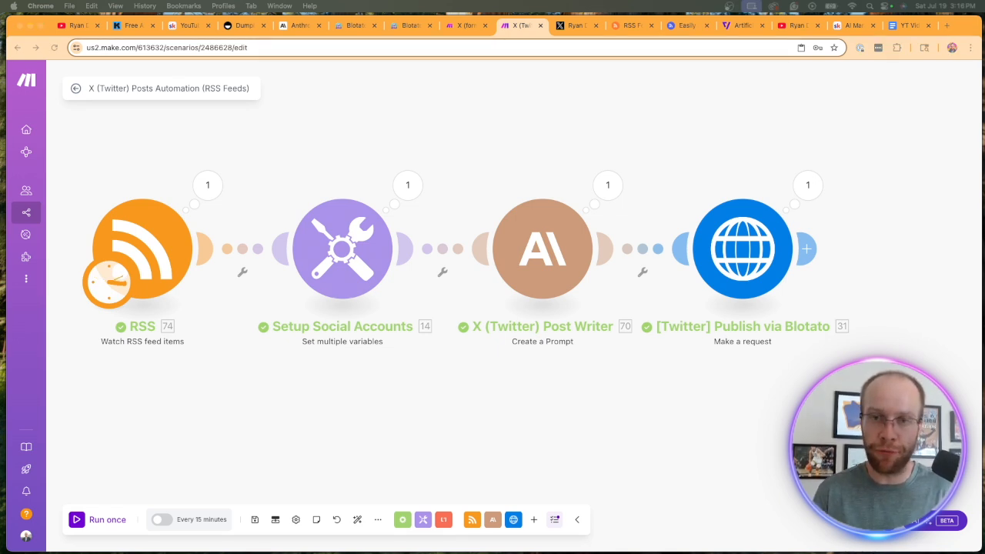
pyautogui.click(231, 454)
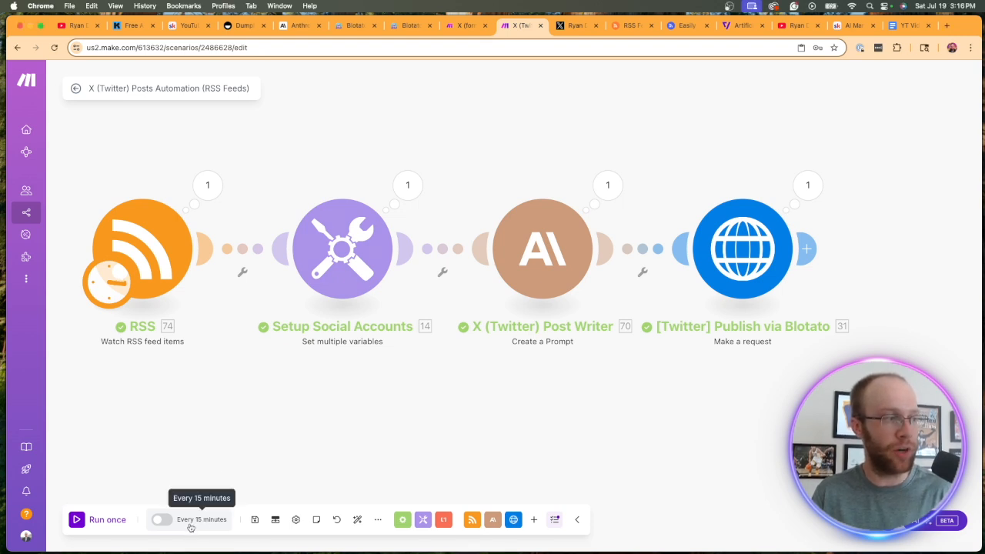
pyautogui.click(191, 527)
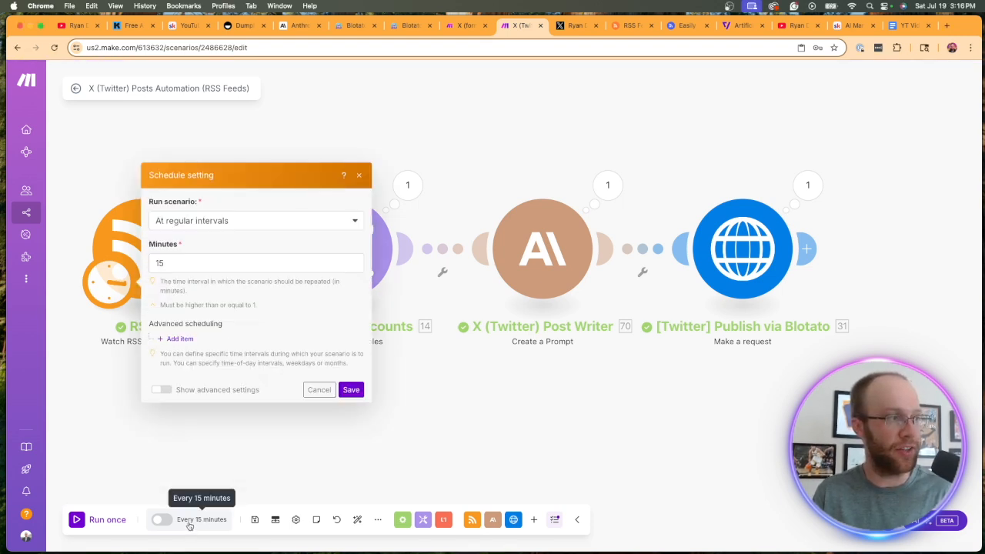
pyautogui.click(223, 223)
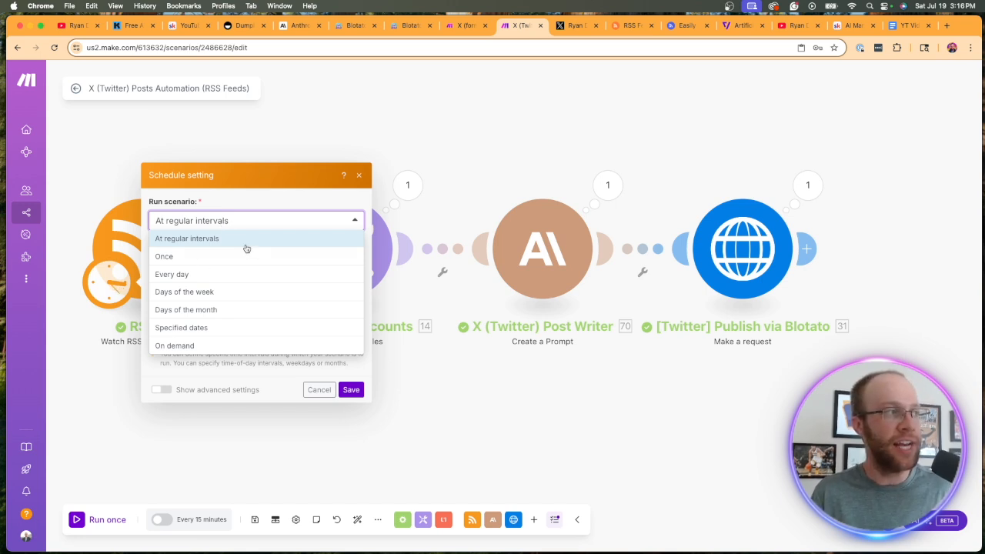
pyautogui.click(185, 275)
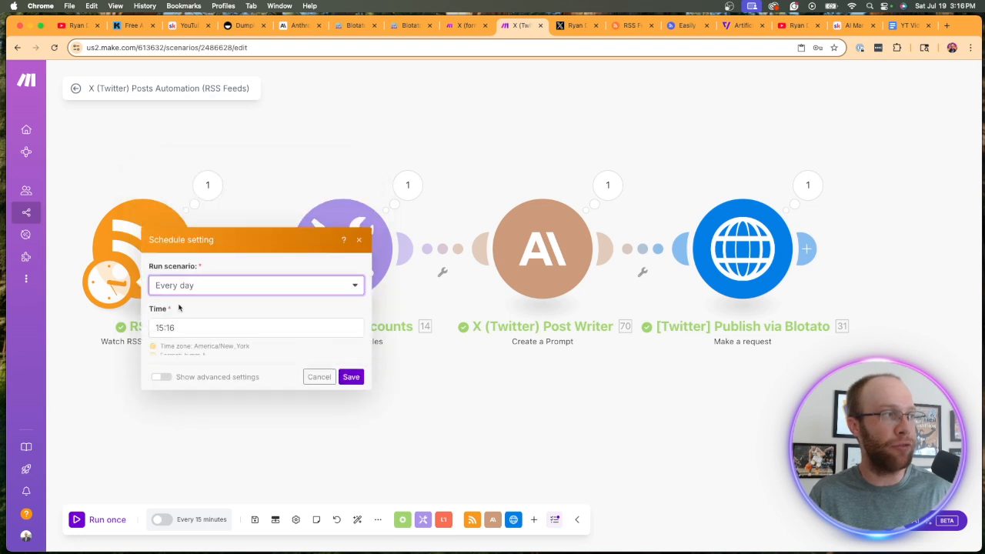
# Set the daily run time to 8:00 AM, then save the schedule and activate the scenario
pyautogui.click(179, 299)
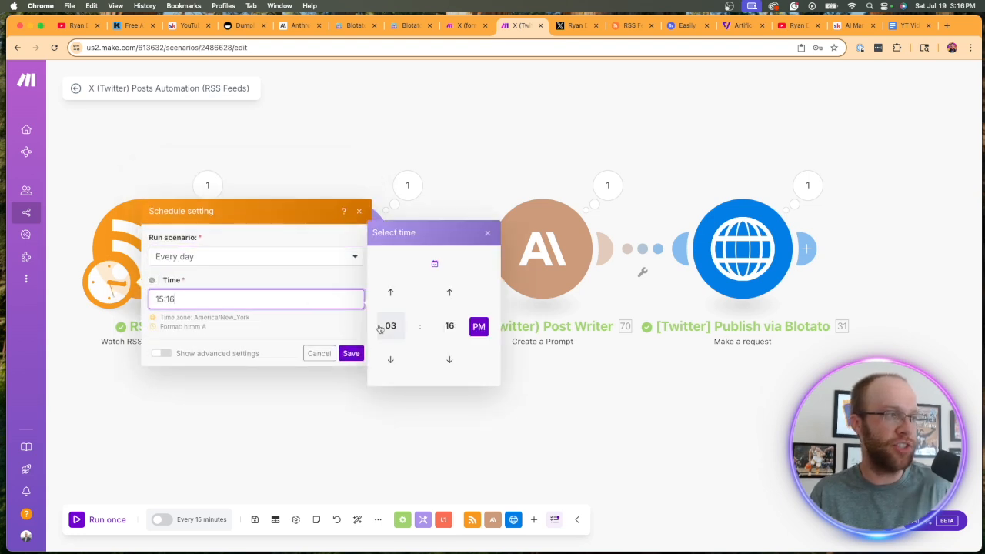
pyautogui.click(390, 326)
pyautogui.click(391, 355)
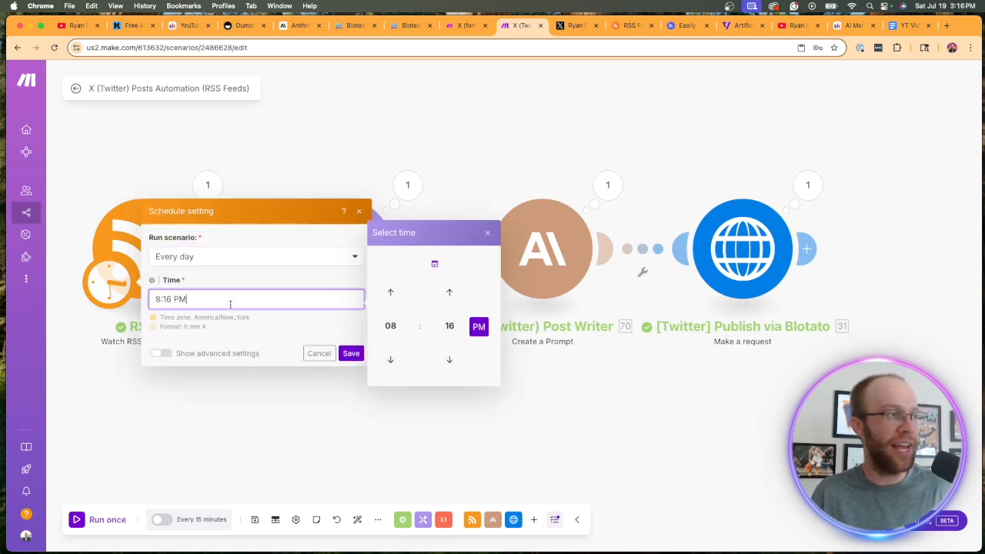
pyautogui.click(479, 327)
pyautogui.click(449, 327)
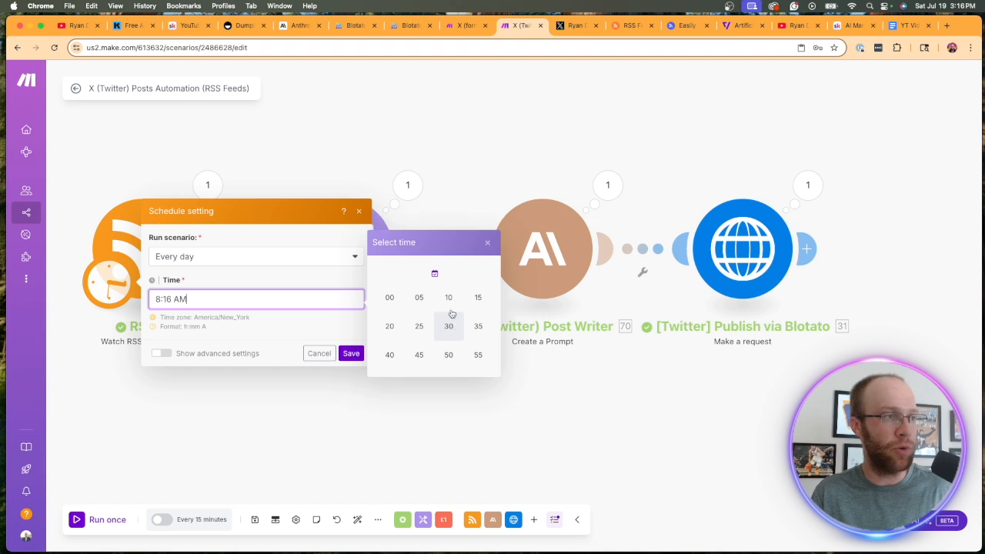
pyautogui.click(387, 297)
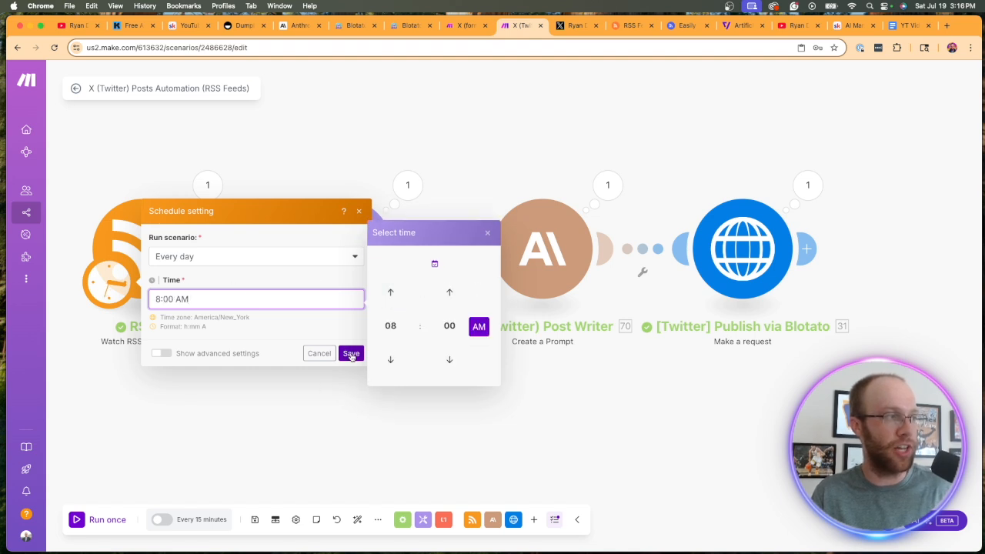
pyautogui.click(352, 354)
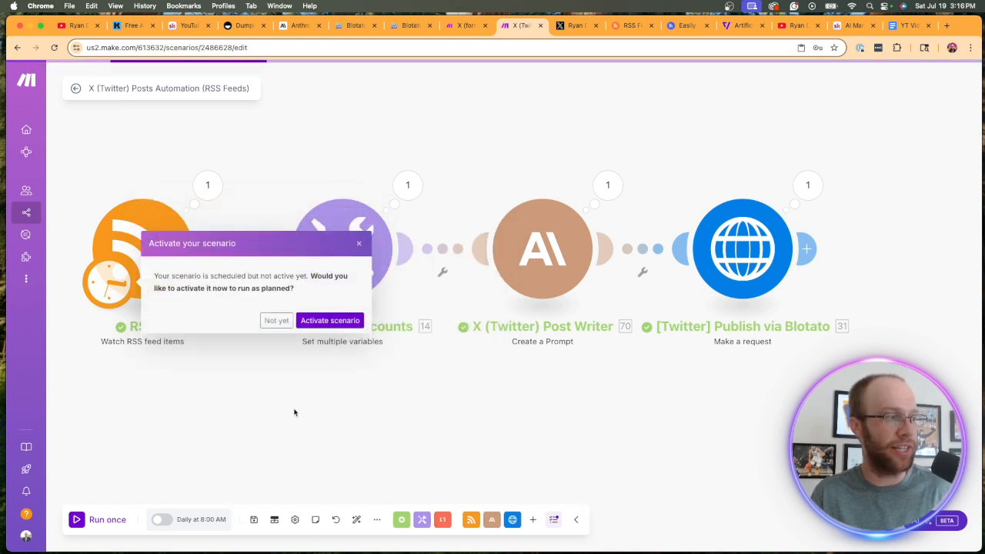
pyautogui.click(324, 321)
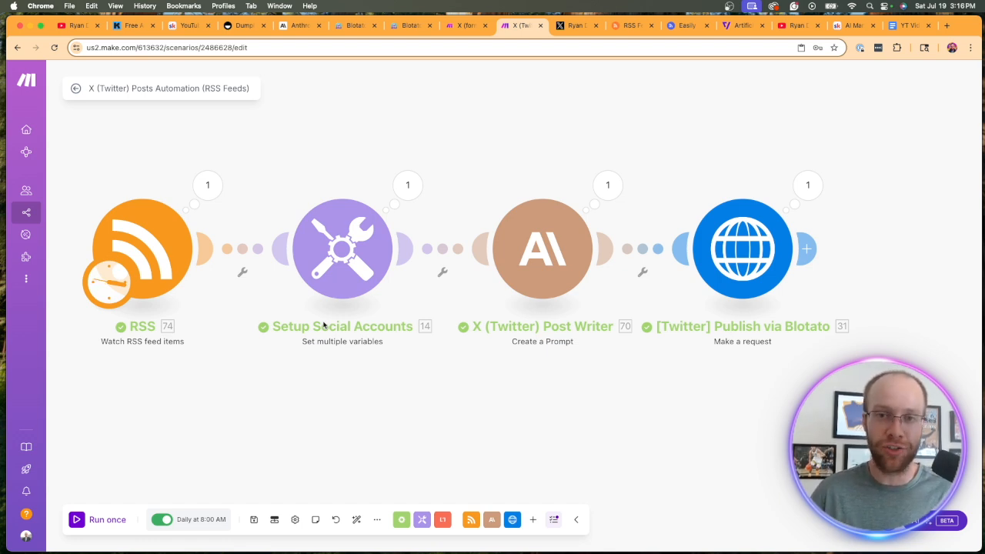
pyautogui.click(566, 256)
pyautogui.click(897, 158)
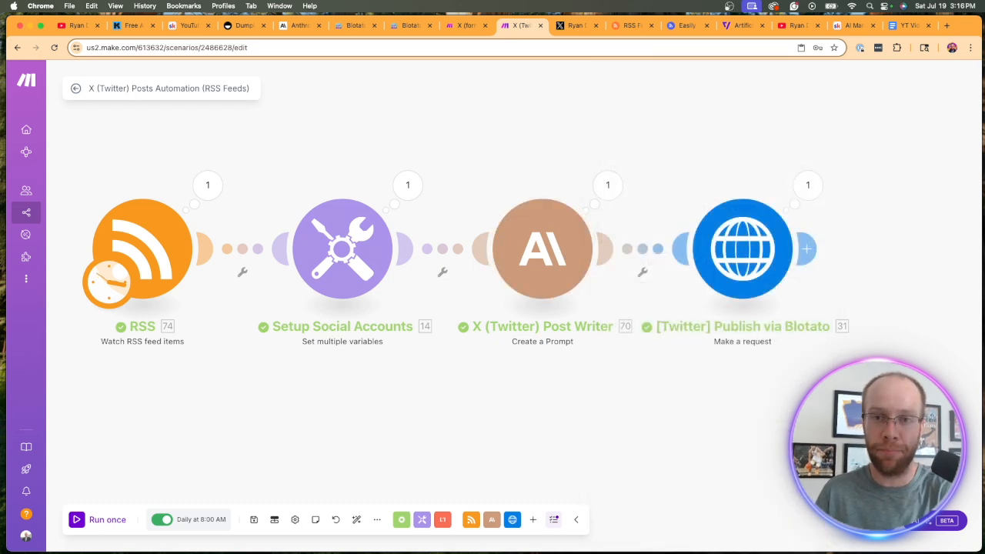